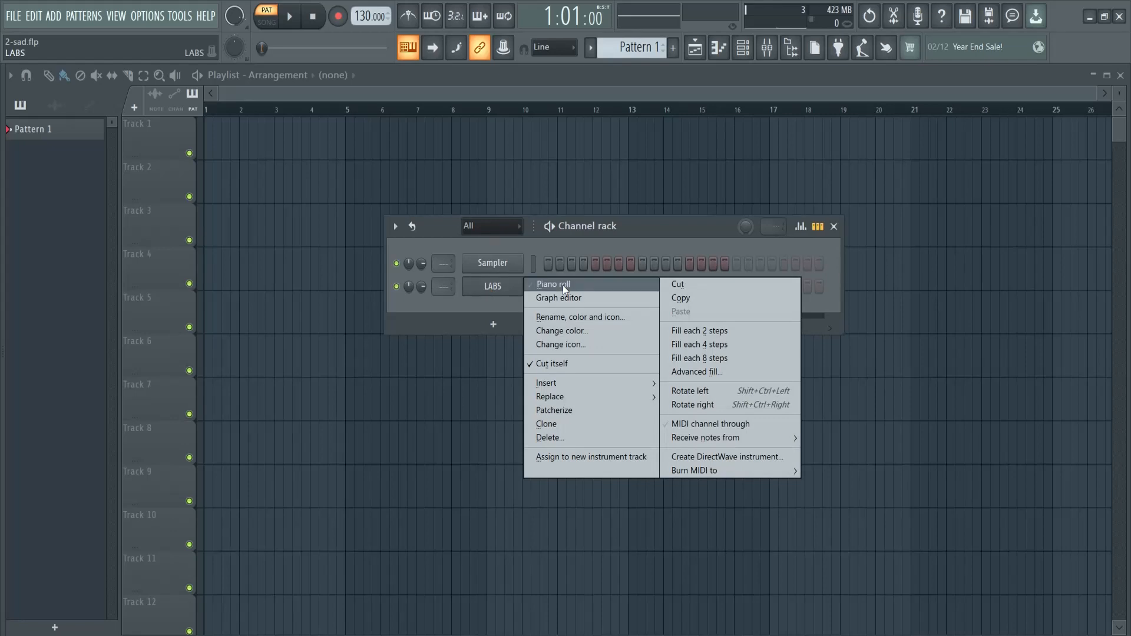
# Open the LABS channel's piano roll and set scale highlighting to E Minor Natural (Aeolian)
pyautogui.click(563, 285)
pyautogui.click(58, 77)
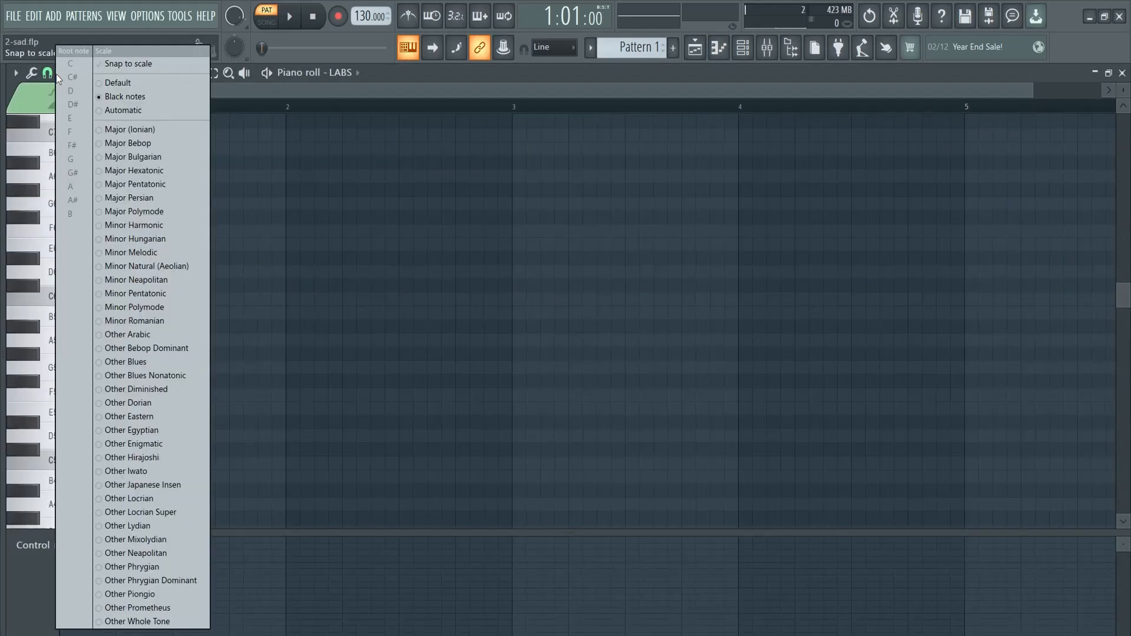
pyautogui.click(141, 265)
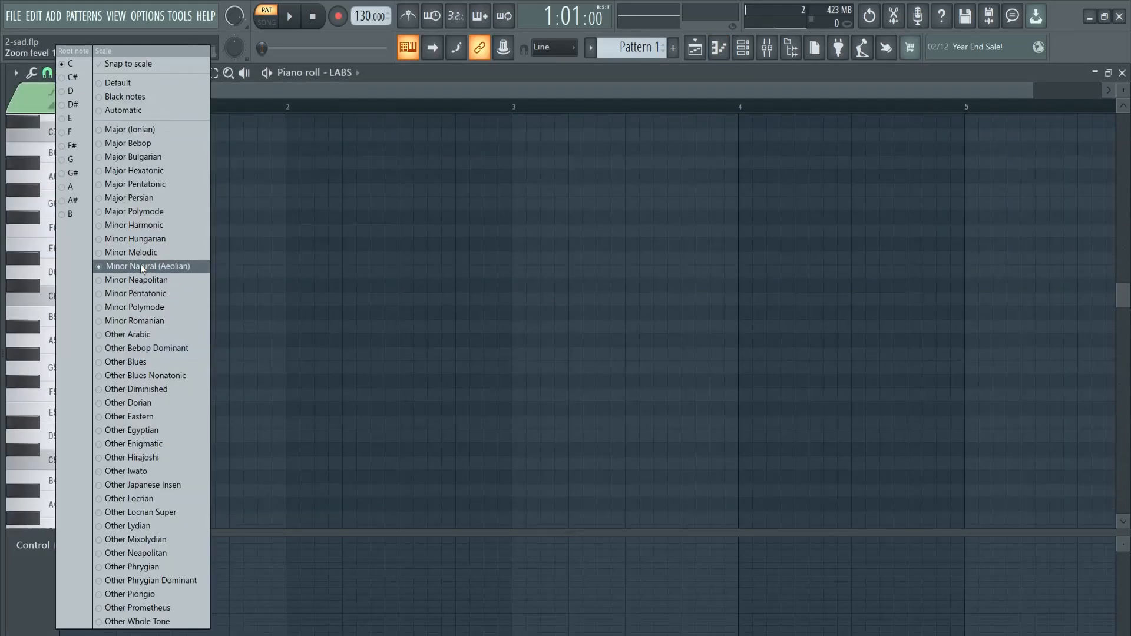
pyautogui.click(69, 119)
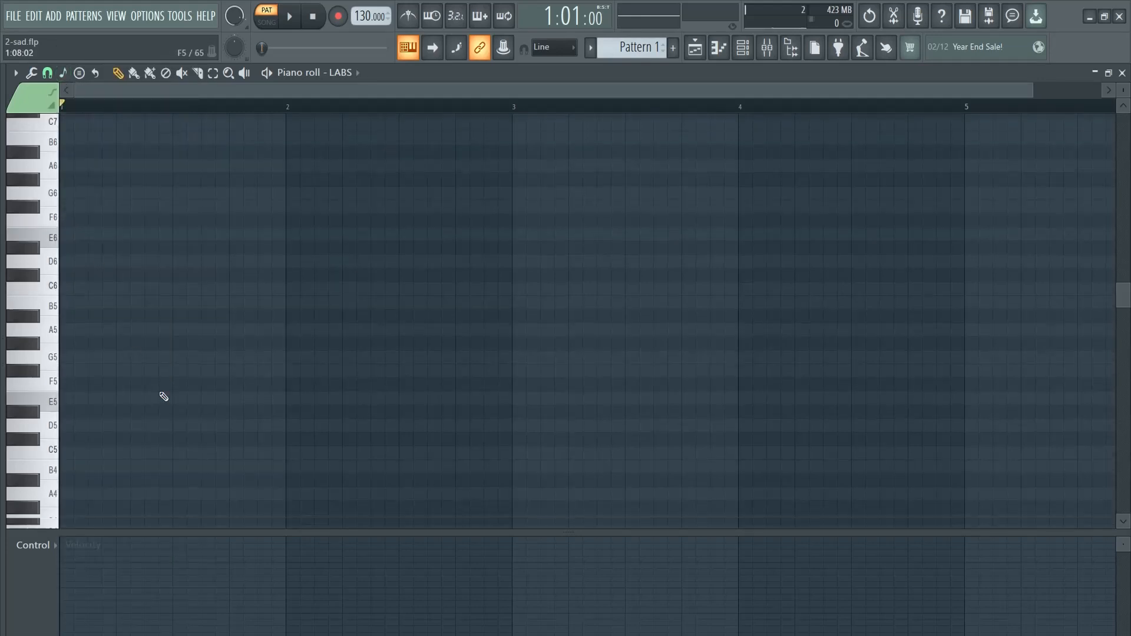
# Draw four one-bar root notes in bars 1 to 4: E4, B4, C5 and A4
pyautogui.scroll(-4, 164, 396)
pyautogui.click(39, 361)
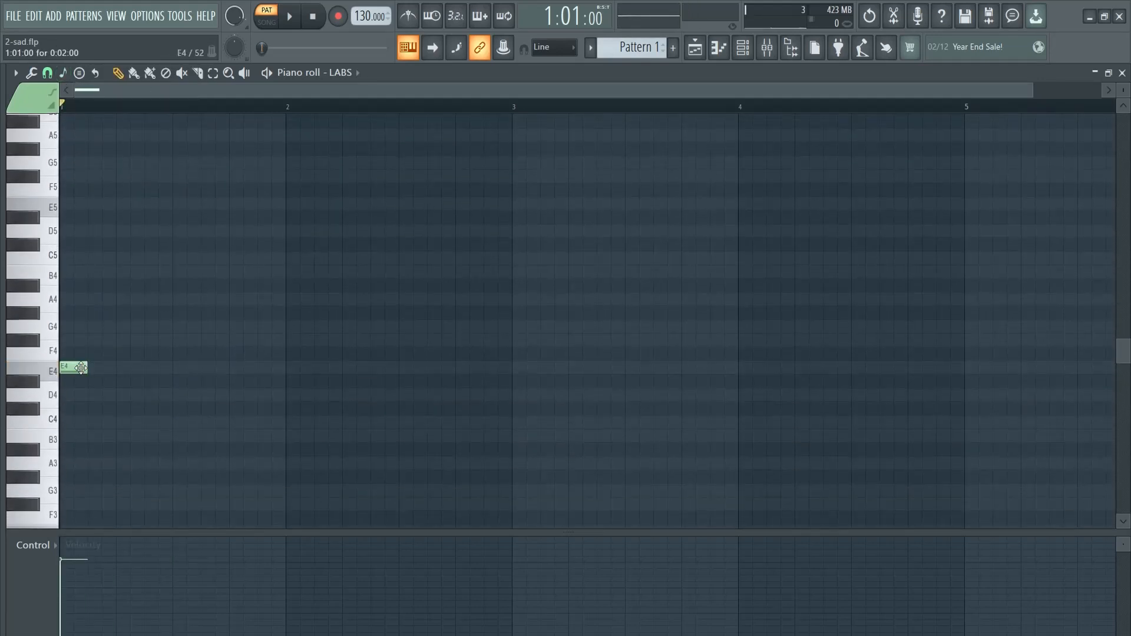
pyautogui.moveTo(181, 368); pyautogui.dragTo(265, 368)
pyautogui.scroll(2, 276, 367)
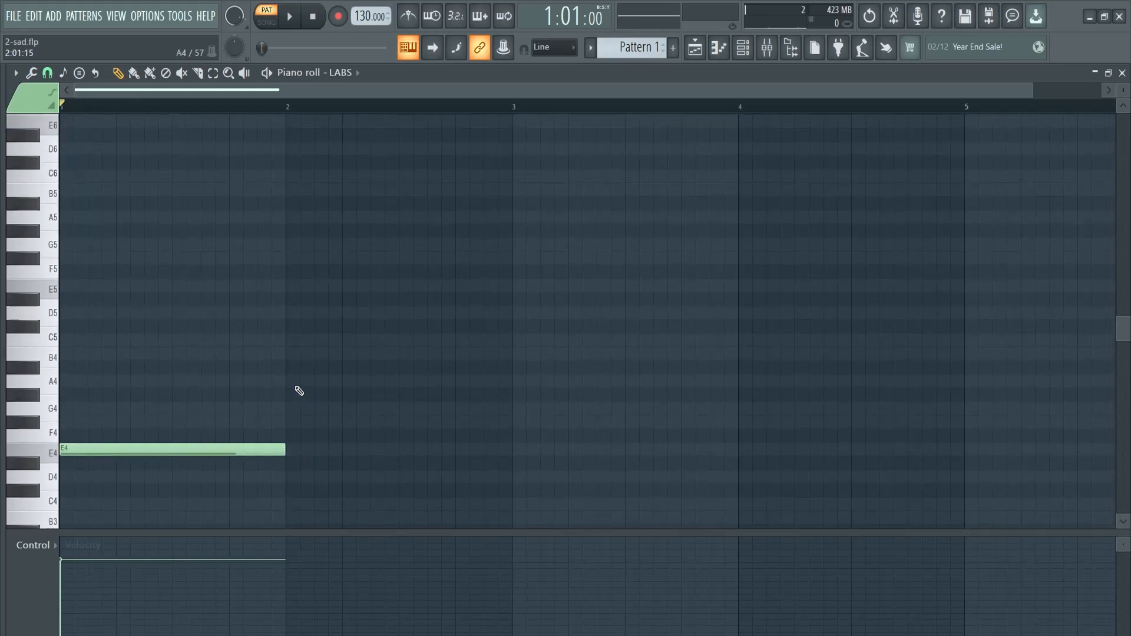
pyautogui.click(294, 356)
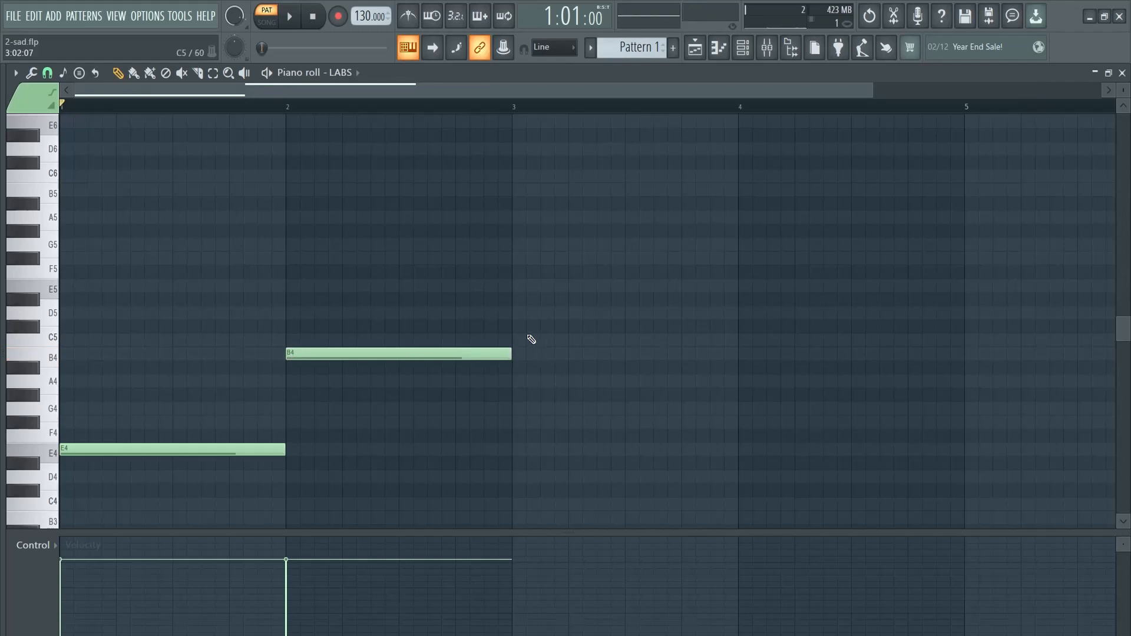
pyautogui.click(552, 342)
pyautogui.click(748, 380)
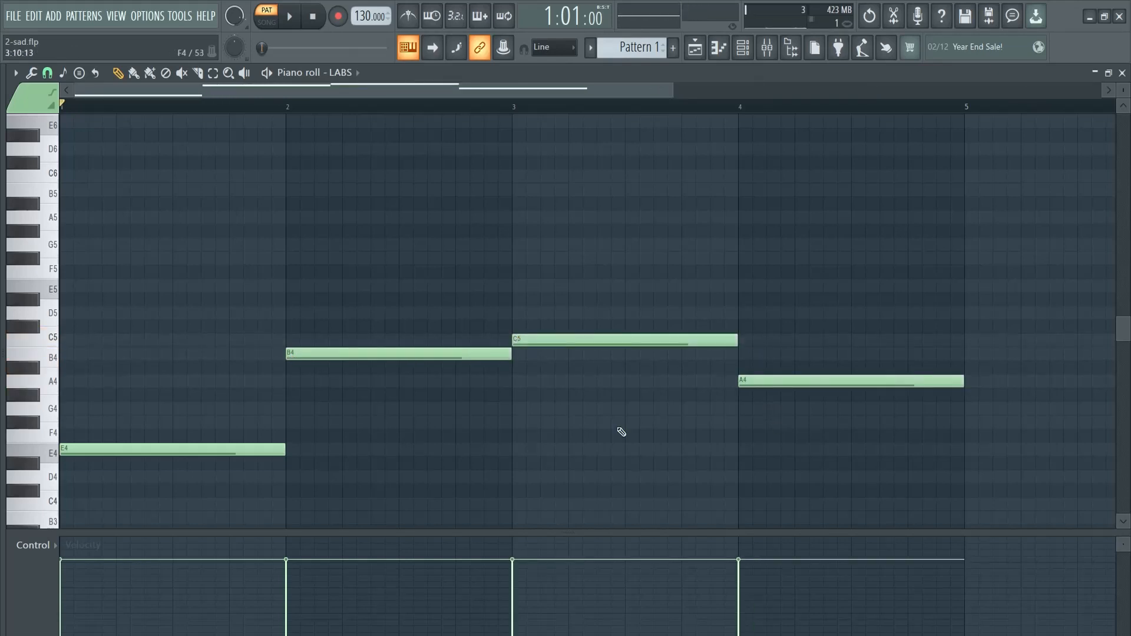
# Build one-bar triads by adding G4 and B4 in bar 1, D5 and F#5 in bar 2, E5 and G5 in bar 3, C5 and E5 in bar 4
pyautogui.click(122, 406)
pyautogui.click(77, 353)
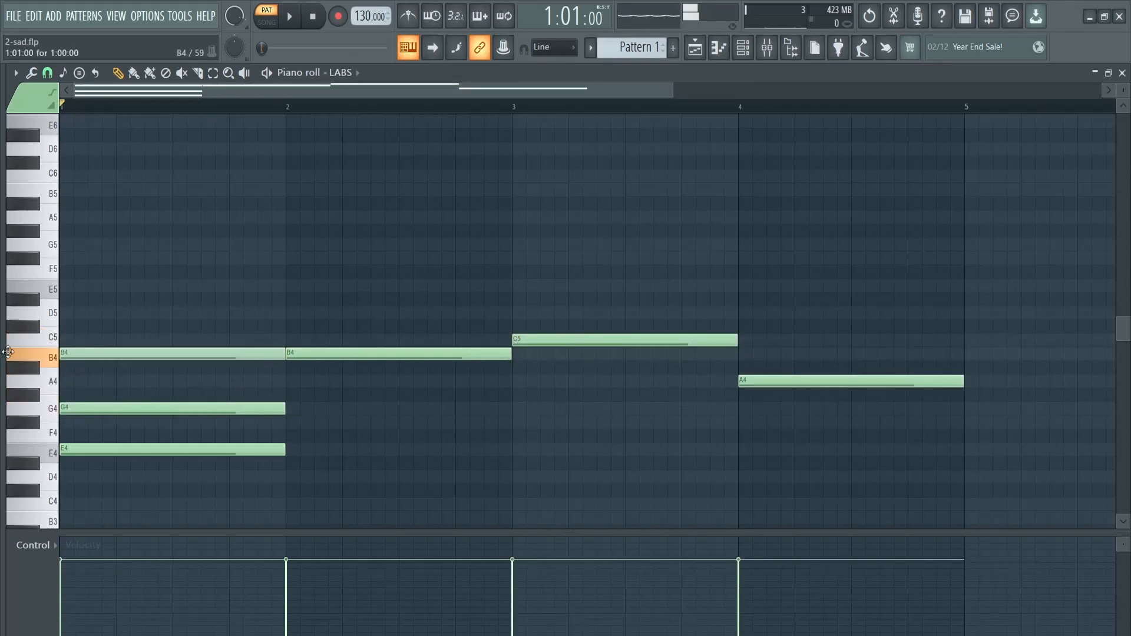
pyautogui.click(290, 313)
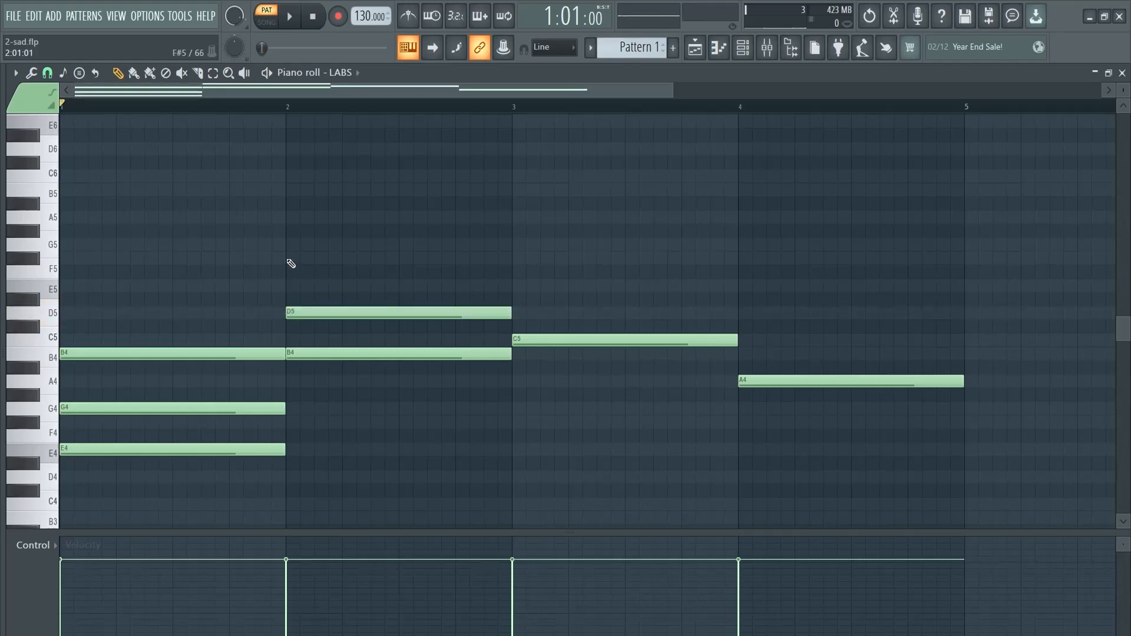
pyautogui.click(291, 258)
pyautogui.click(517, 285)
pyautogui.click(517, 244)
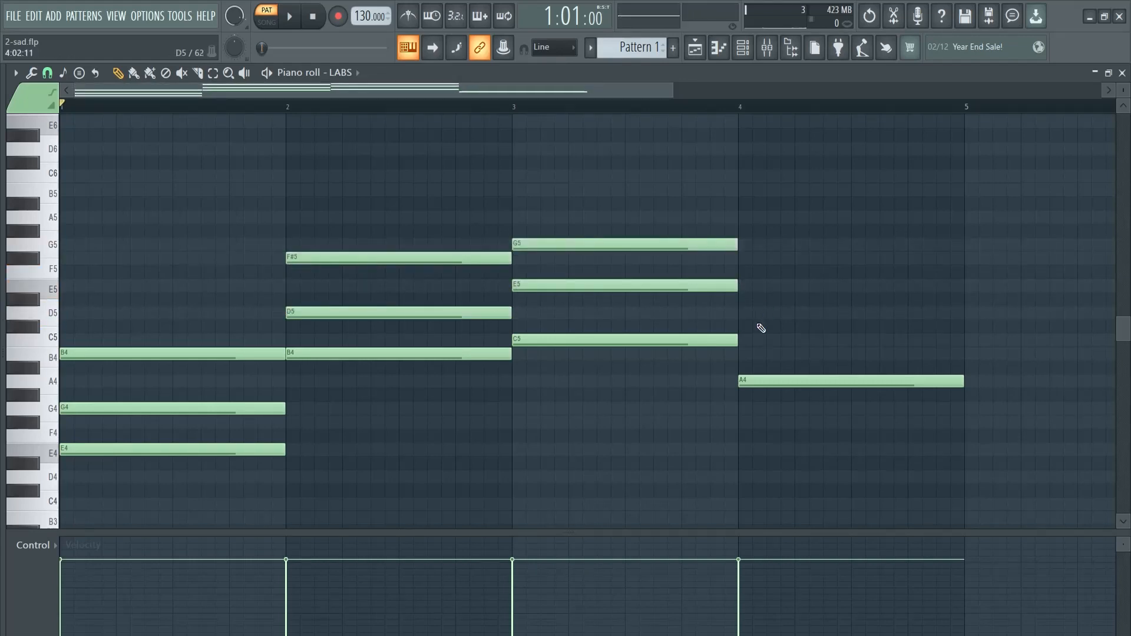
pyautogui.click(741, 340)
pyautogui.click(748, 286)
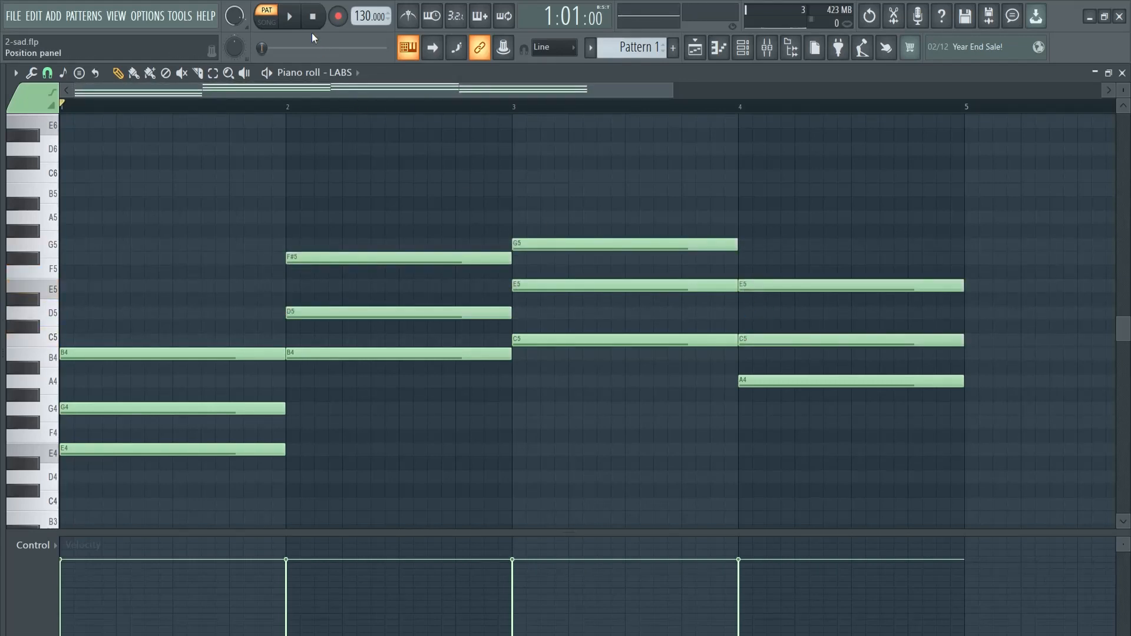
# Set the project tempo to 90 BPM and play through the chord progression
pyautogui.rightClick(357, 15)
pyautogui.click(403, 202)
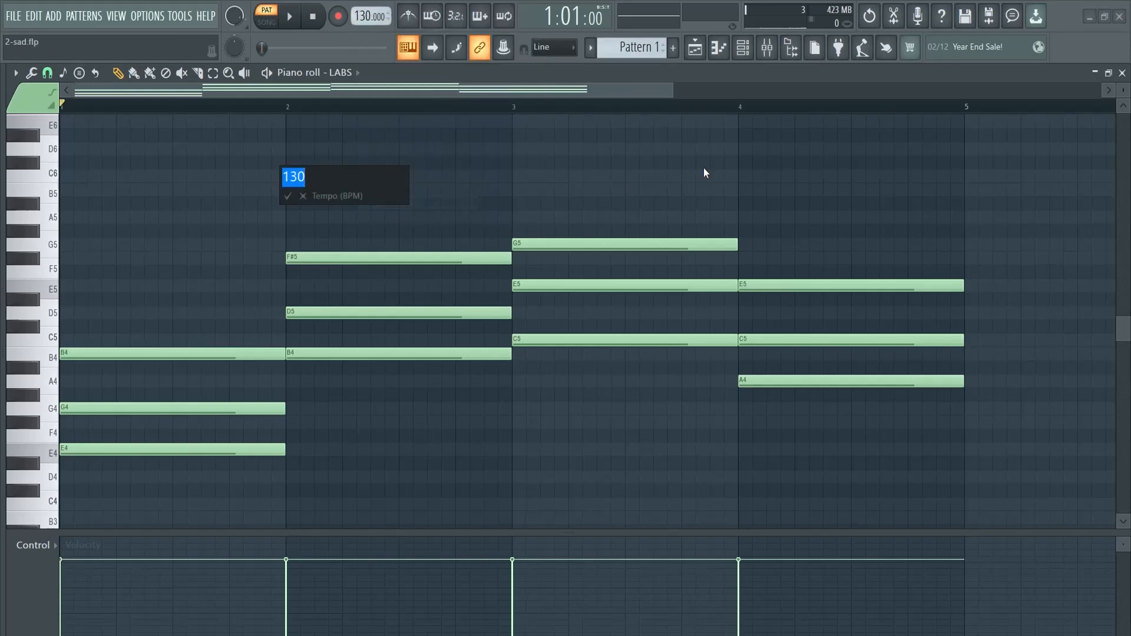
pyautogui.press('Return')
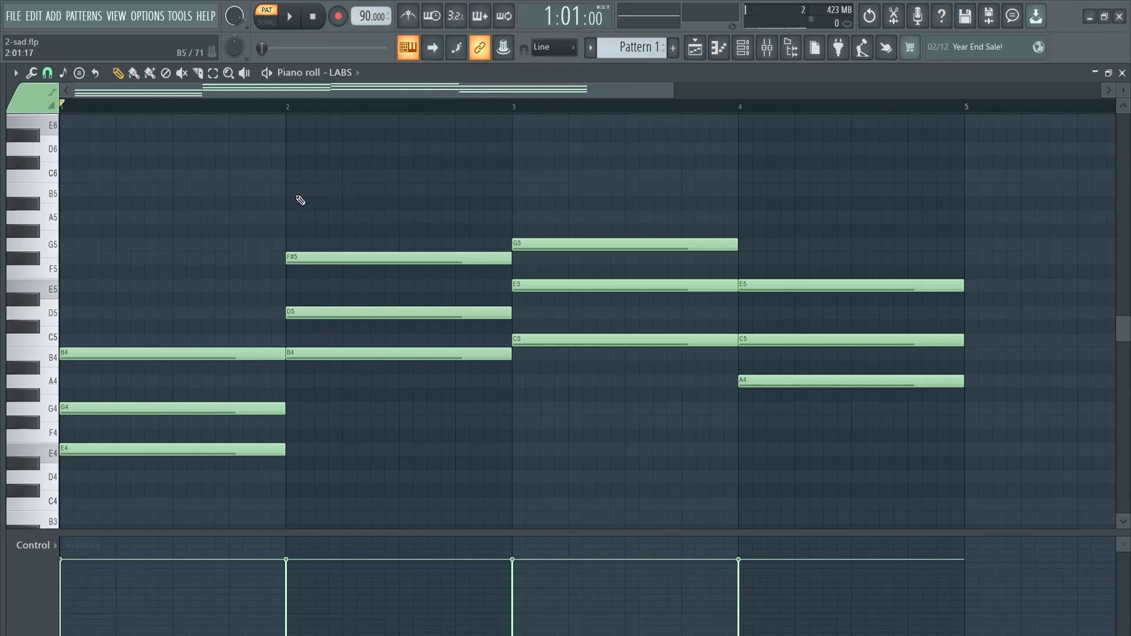
pyautogui.click(292, 19)
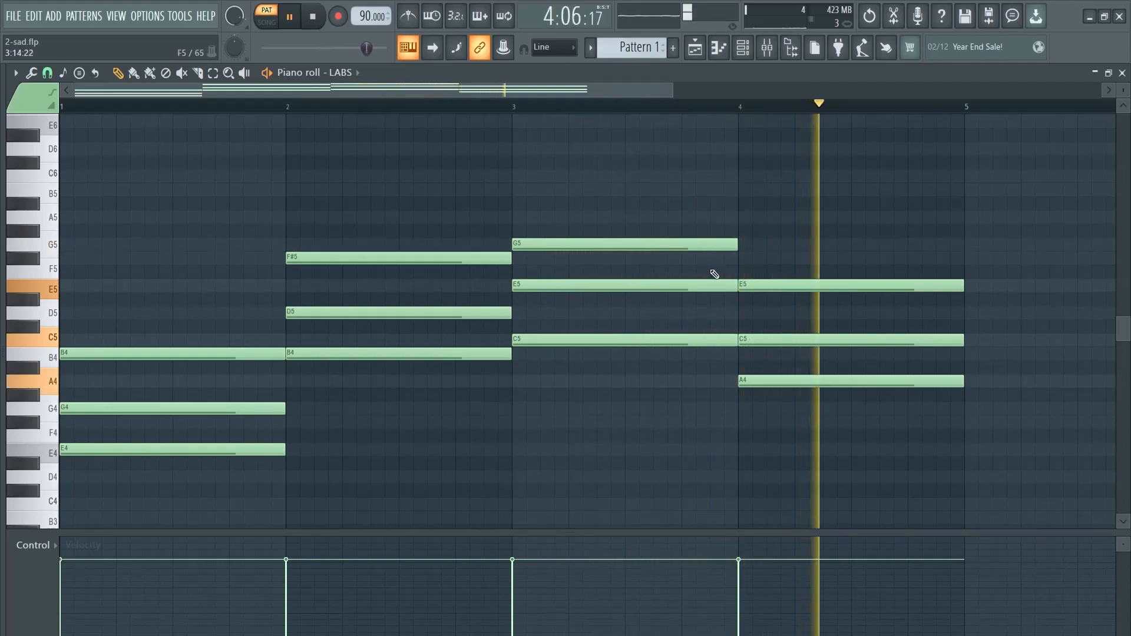
pyautogui.press('space')
# Swap the chords in bars 3 and 4 so the A4 chord comes before the C5 chord, and play the progression
pyautogui.moveTo(597, 376); pyautogui.dragTo(669, 181)
pyautogui.moveTo(605, 283); pyautogui.dragTo(1058, 285)
pyautogui.moveTo(1064, 402); pyautogui.dragTo(879, 197)
pyautogui.moveTo(846, 283); pyautogui.dragTo(628, 285)
pyautogui.click(628, 235)
pyautogui.press('space')
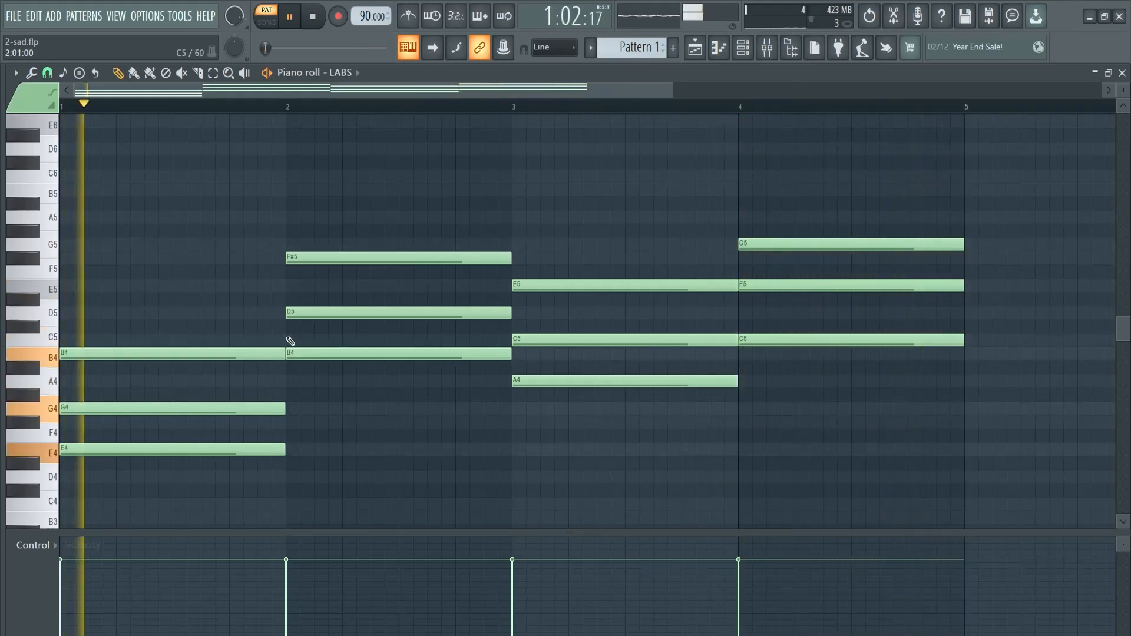
pyautogui.press('space')
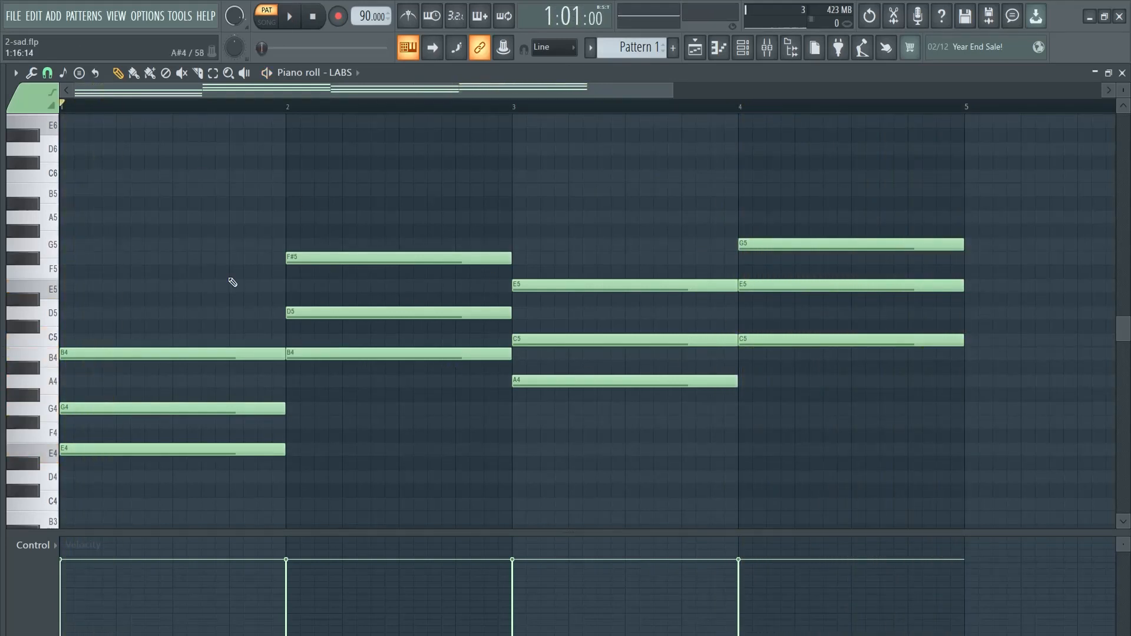
# Add a FLEX instrument channel to the channel rack and move its window higher so it is fully accessible
pyautogui.press('F6')
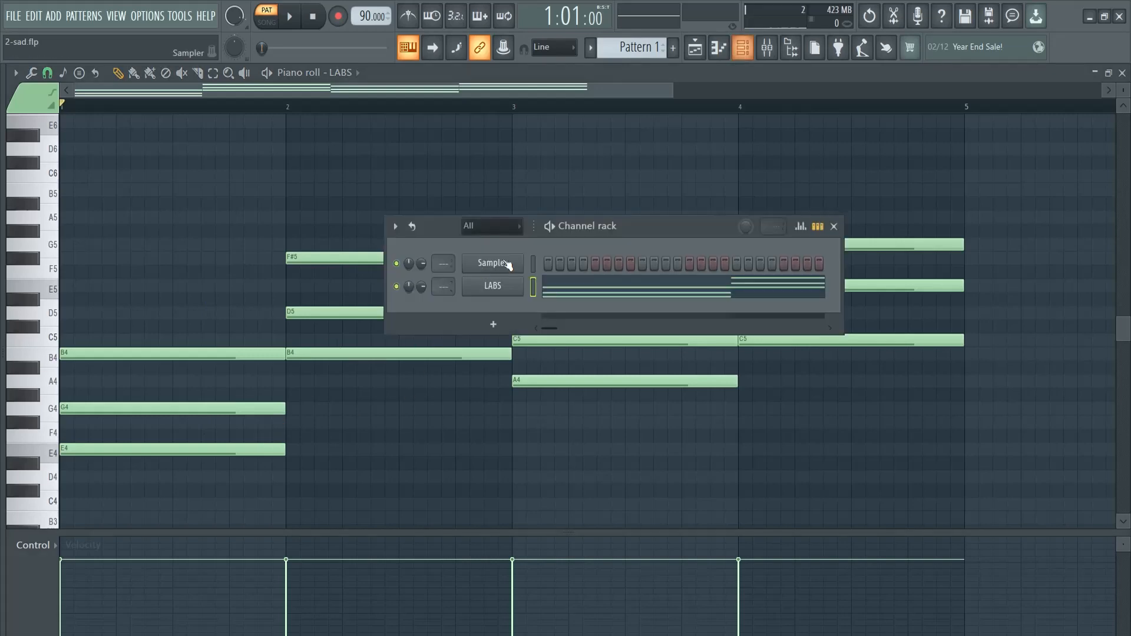
pyautogui.click(492, 328)
pyautogui.click(494, 225)
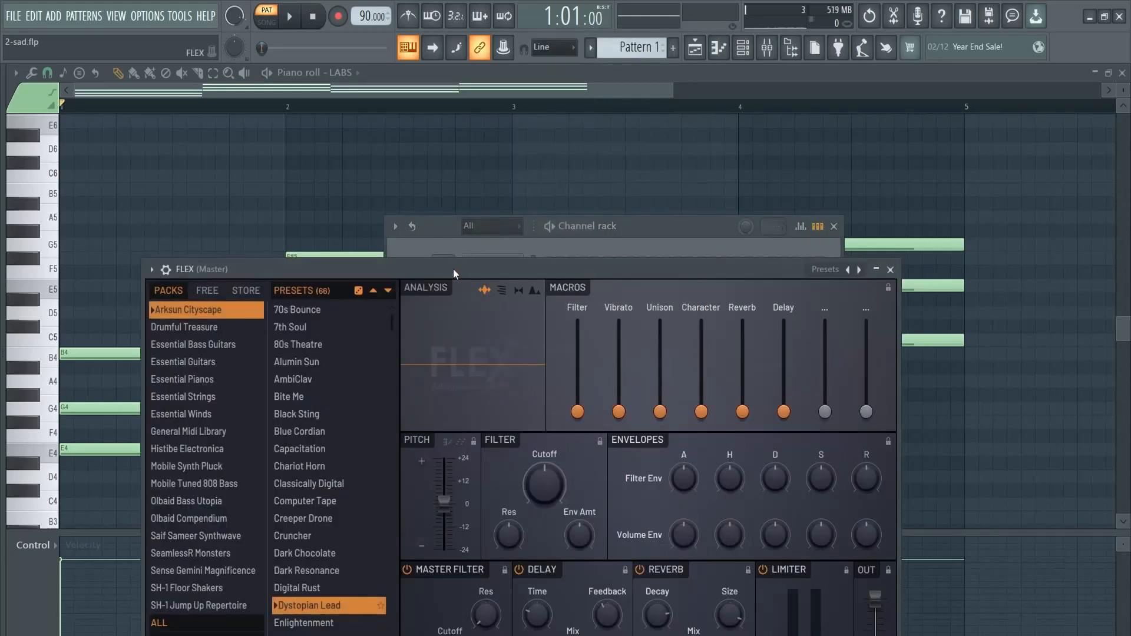
pyautogui.moveTo(454, 269); pyautogui.dragTo(446, 110)
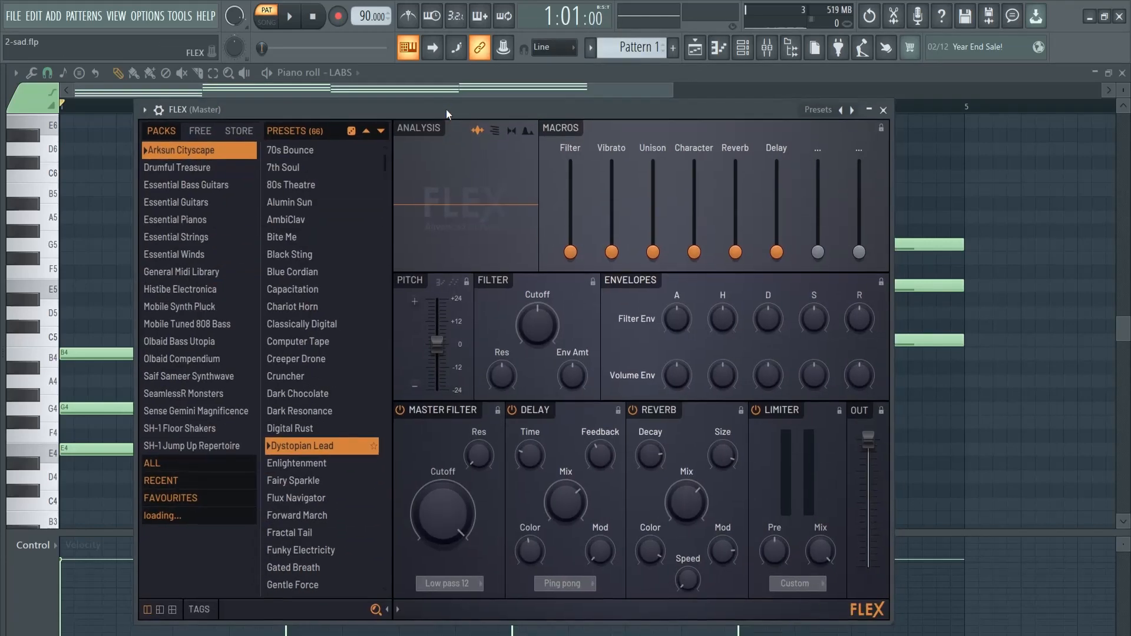
# Try the DiddyWah, Ebow and Chill Guitar presets from FLEX's Essential Guitars pack
pyautogui.click(200, 222)
pyautogui.click(190, 203)
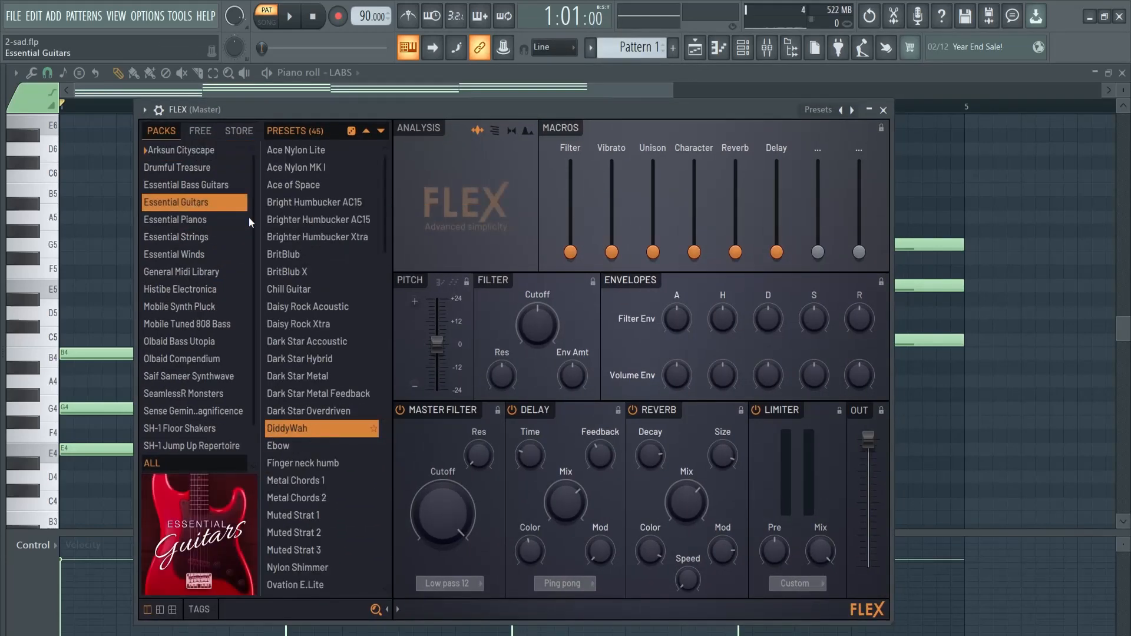
pyautogui.scroll(-3, 312, 378)
pyautogui.click(319, 308)
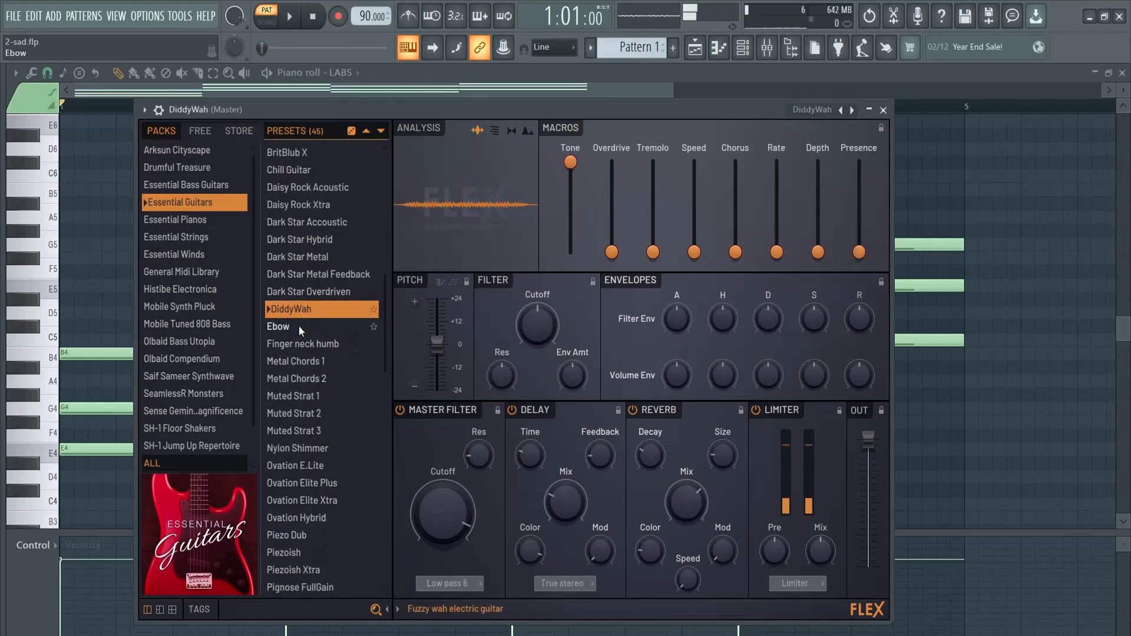
pyautogui.click(299, 326)
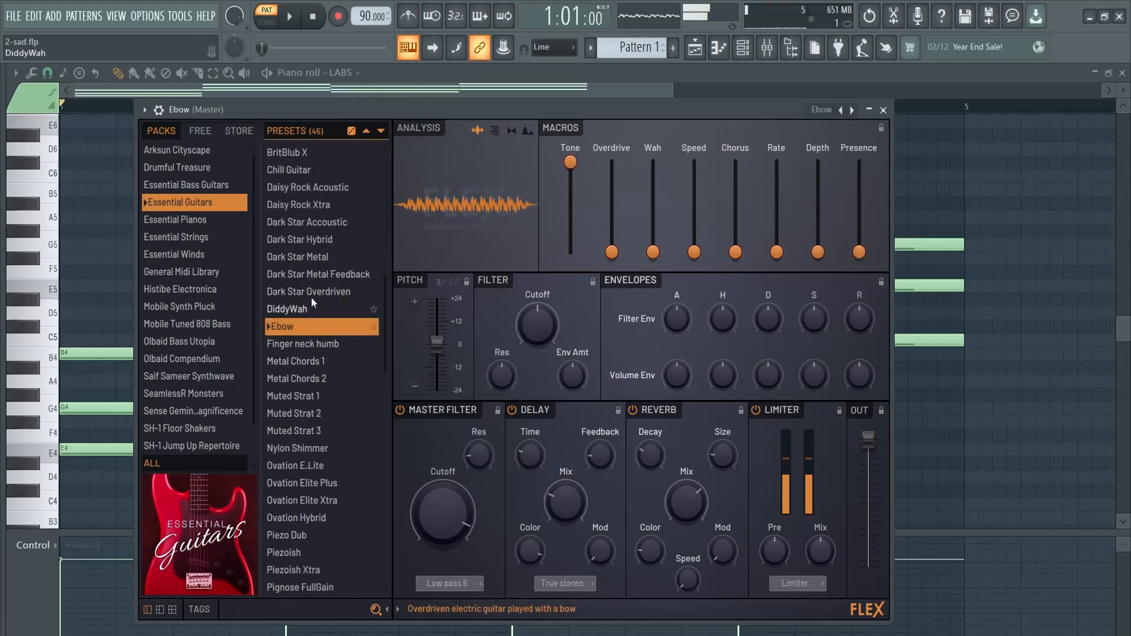
pyautogui.scroll(2, 308, 265)
pyautogui.click(337, 229)
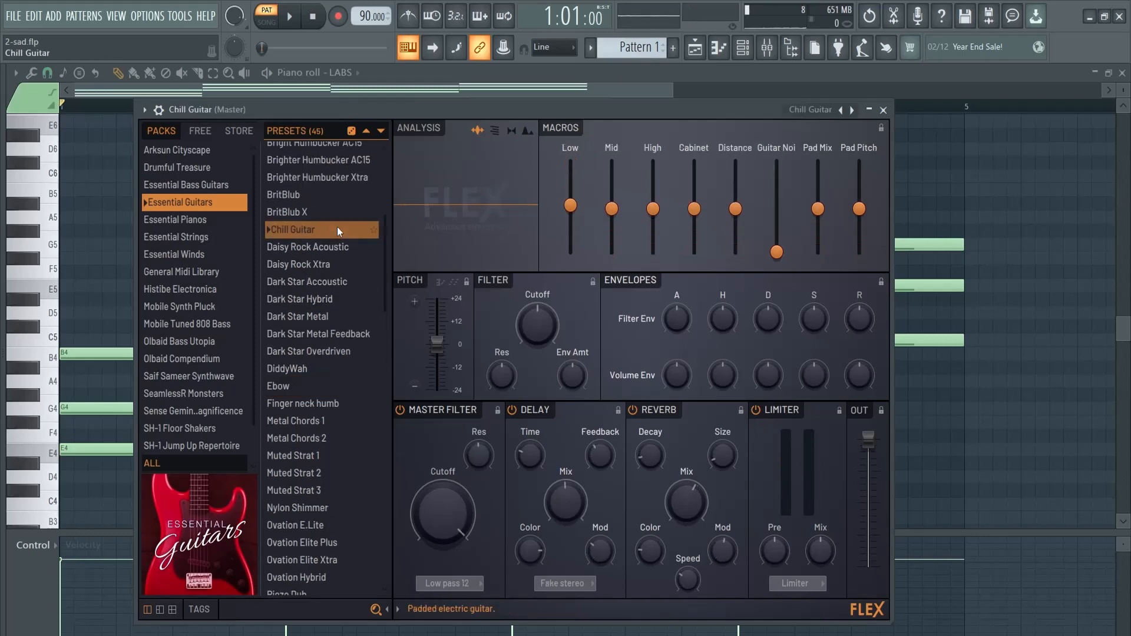
# Load the Tersus preset from the Essential Bass Guitars pack and close the FLEX window
pyautogui.click(178, 184)
pyautogui.scroll(-5, 316, 312)
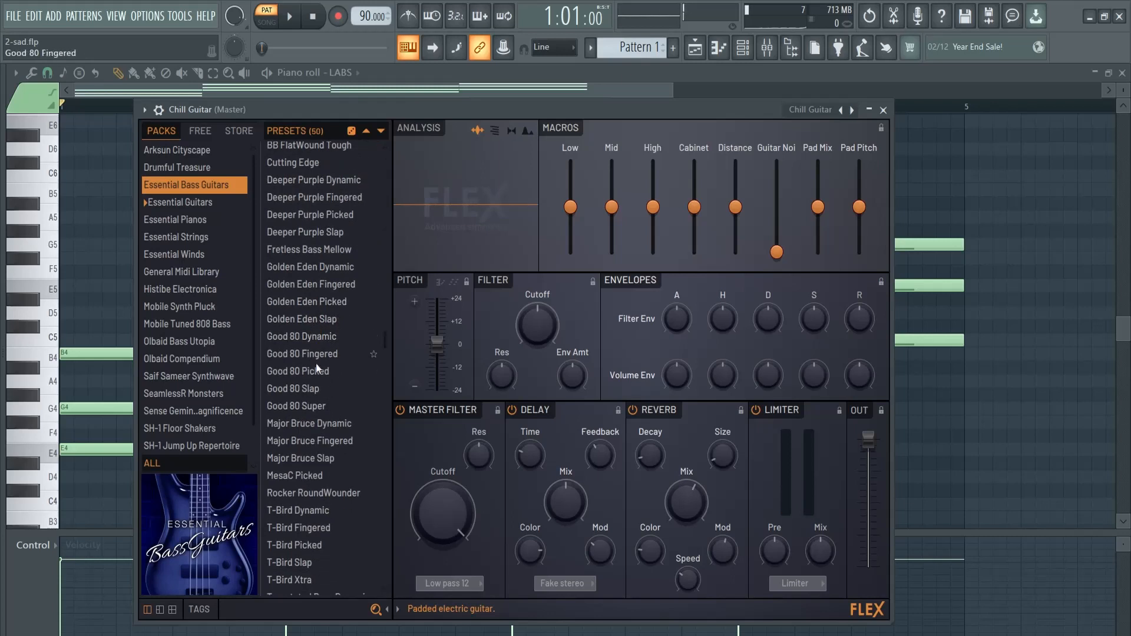
pyautogui.scroll(-5, 315, 366)
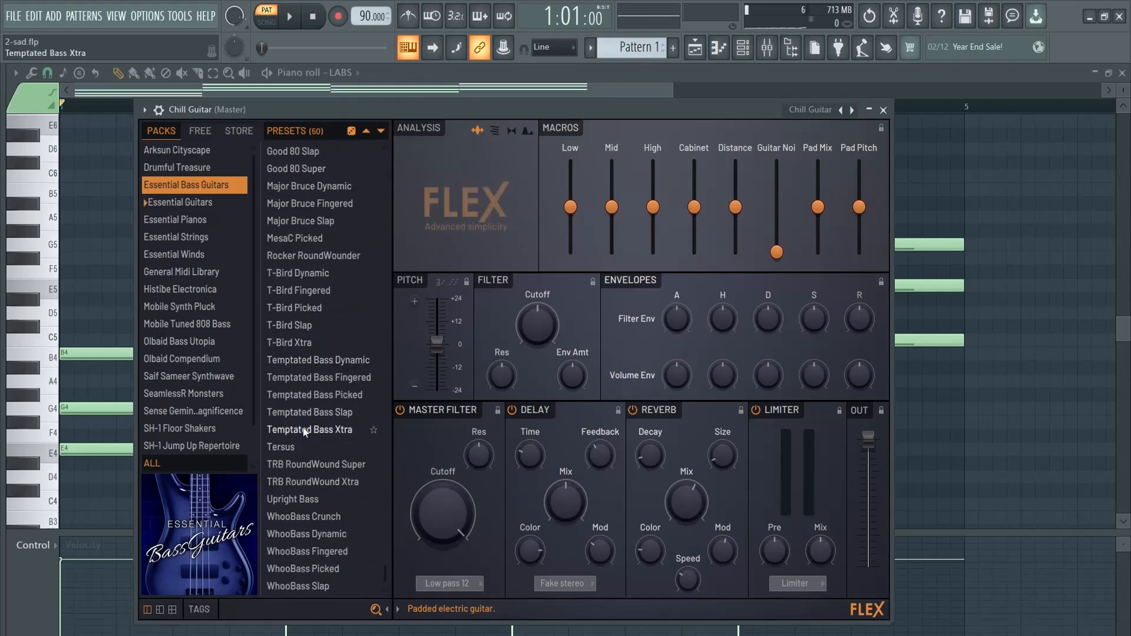
pyautogui.click(294, 448)
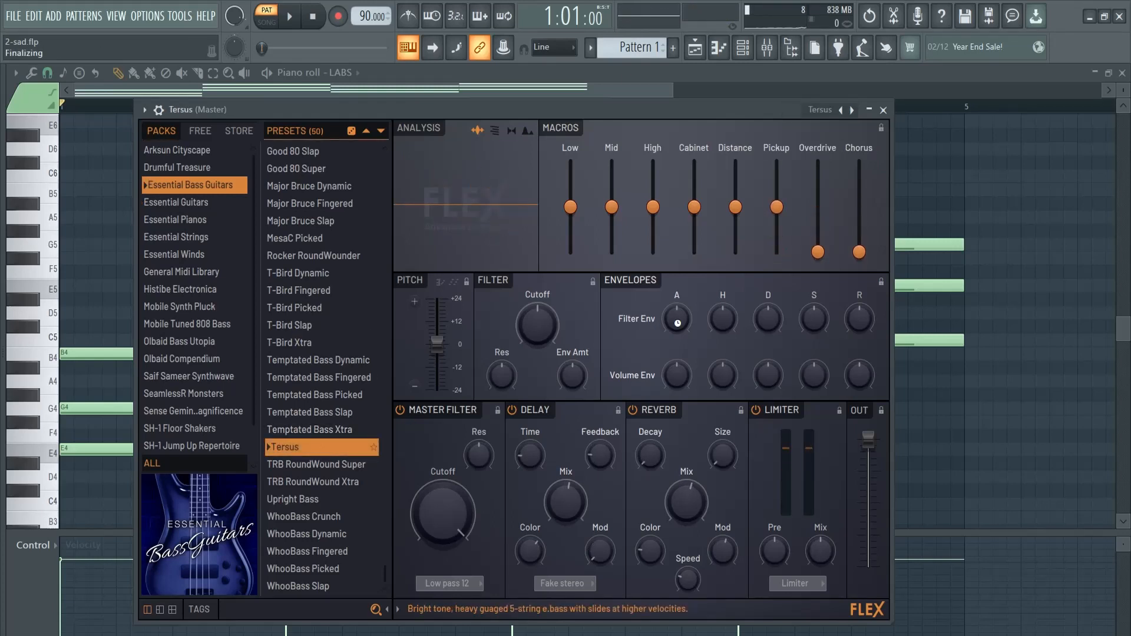
pyautogui.click(883, 111)
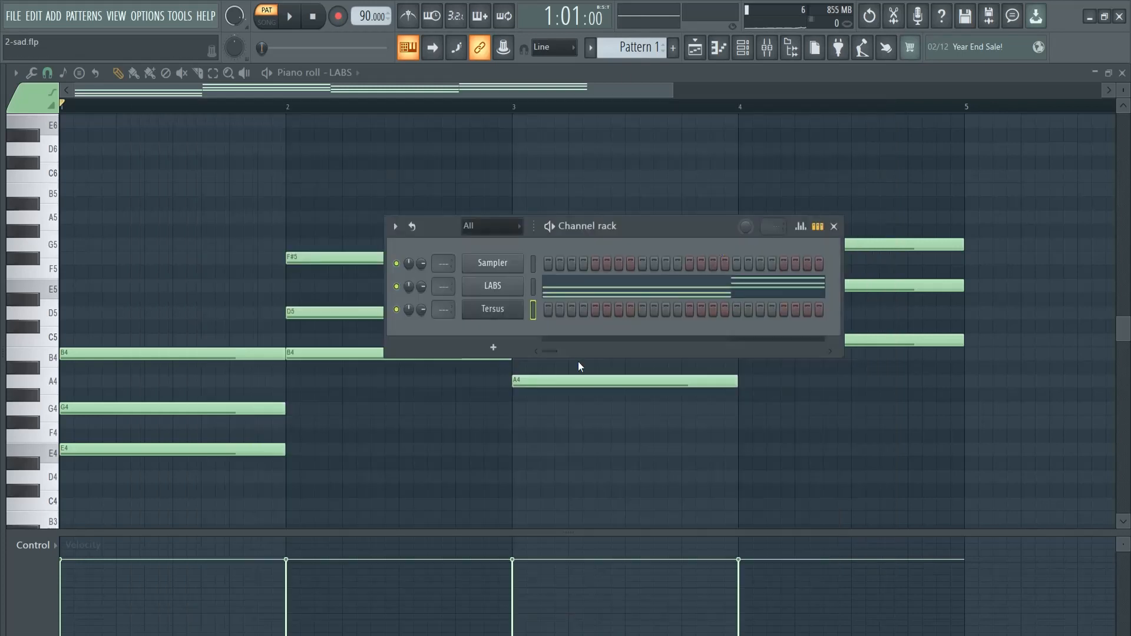
# Paste the LABS chord notes into the Tersus channel and open its piano roll
pyautogui.click(534, 309)
pyautogui.hotkey('ctrl', 'v')
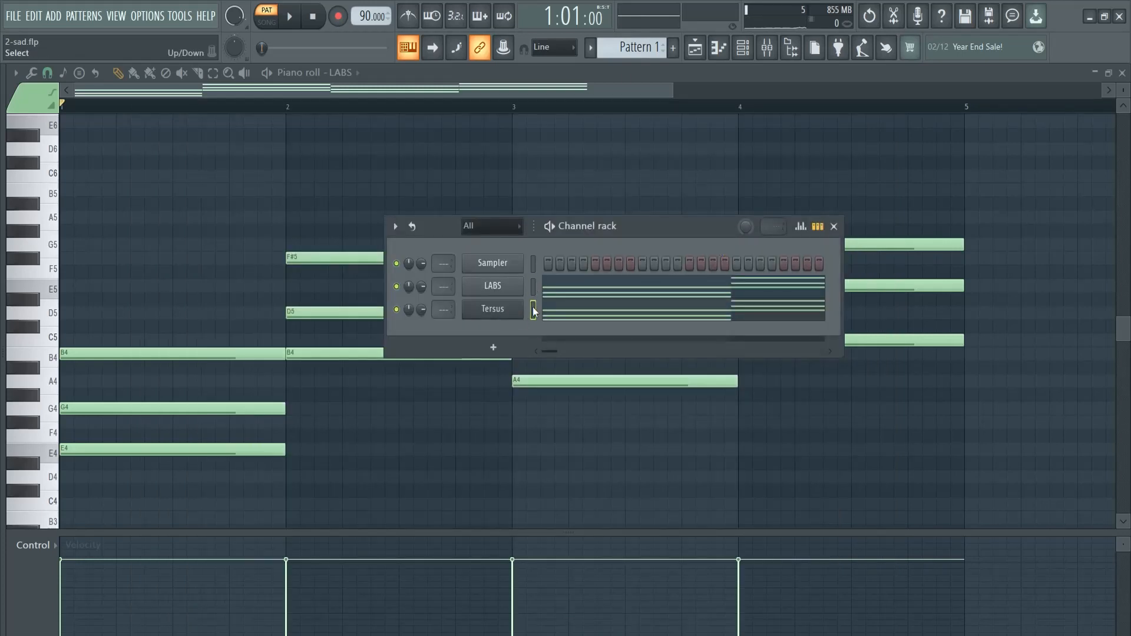
pyautogui.click(588, 315)
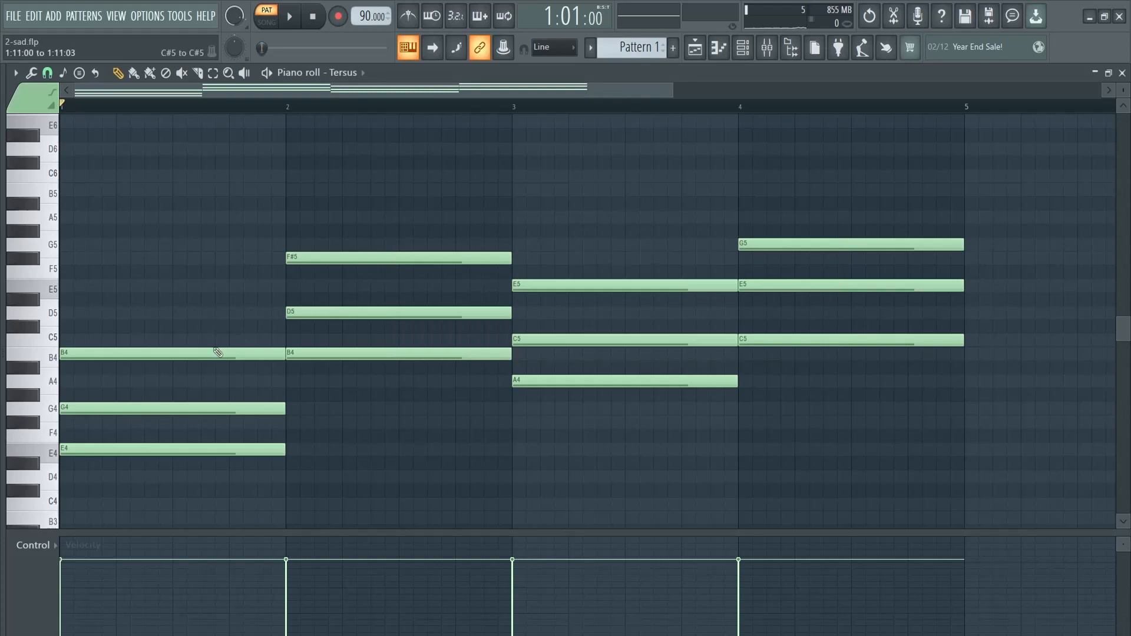
# Delete the two upper notes of every chord, lower the remaining root notes by one octave, and play the pattern
pyautogui.moveTo(202, 322); pyautogui.dragTo(241, 418)
pyautogui.moveTo(352, 198); pyautogui.dragTo(420, 327)
pyautogui.moveTo(565, 253); pyautogui.dragTo(615, 359)
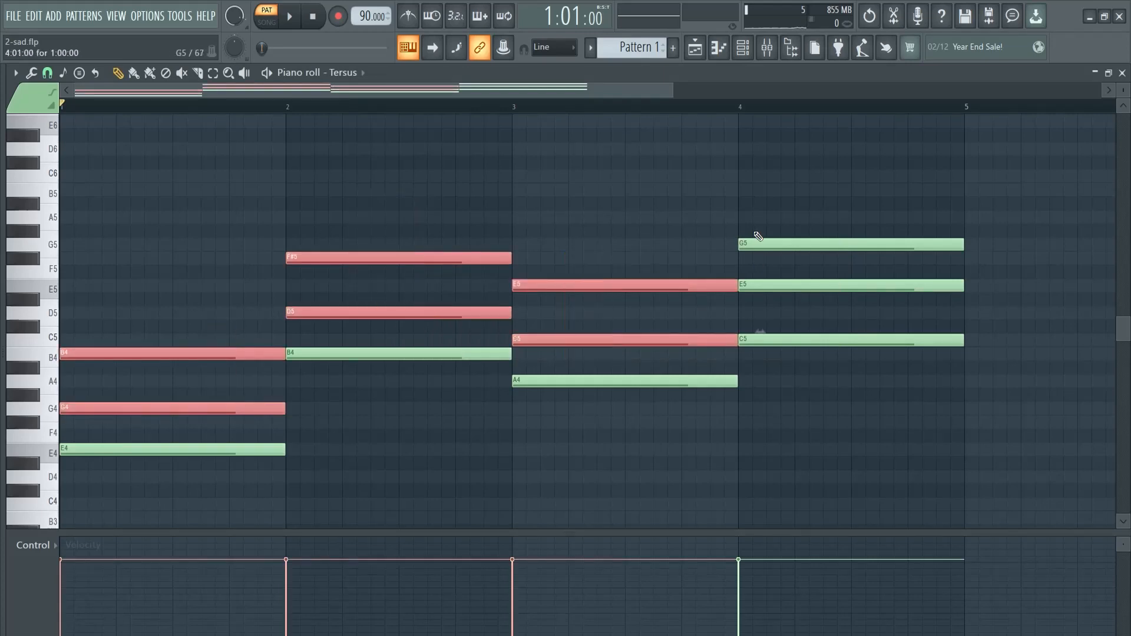
pyautogui.moveTo(759, 236); pyautogui.dragTo(798, 291)
pyautogui.press('Delete')
pyautogui.hotkey('ctrl', 'Down')
pyautogui.scroll(-2, 773, 267)
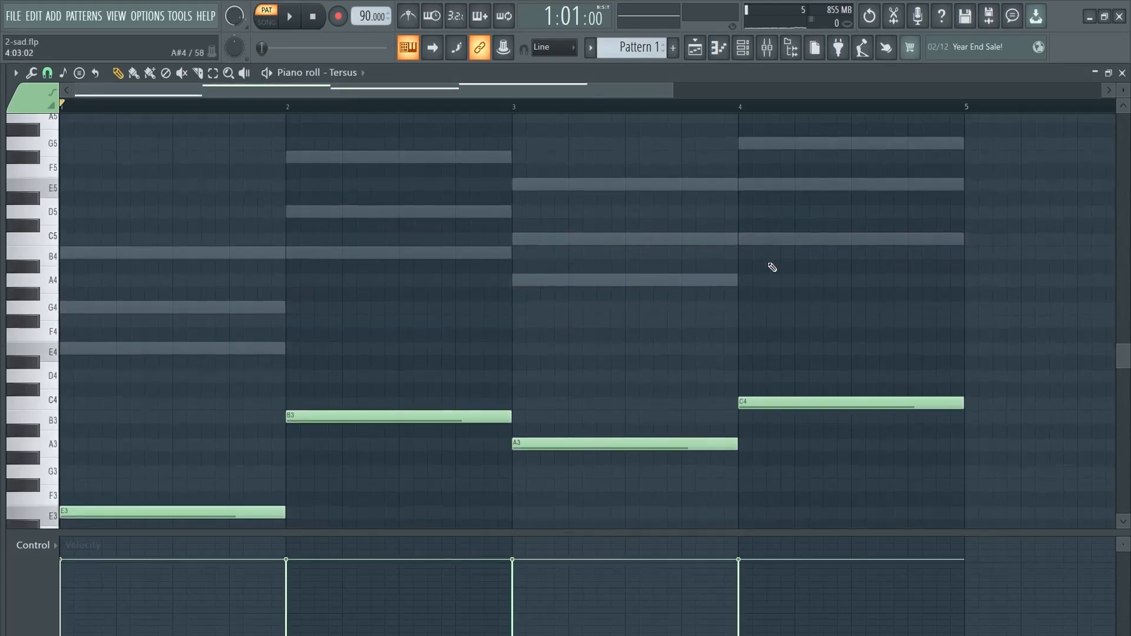
pyautogui.press('space')
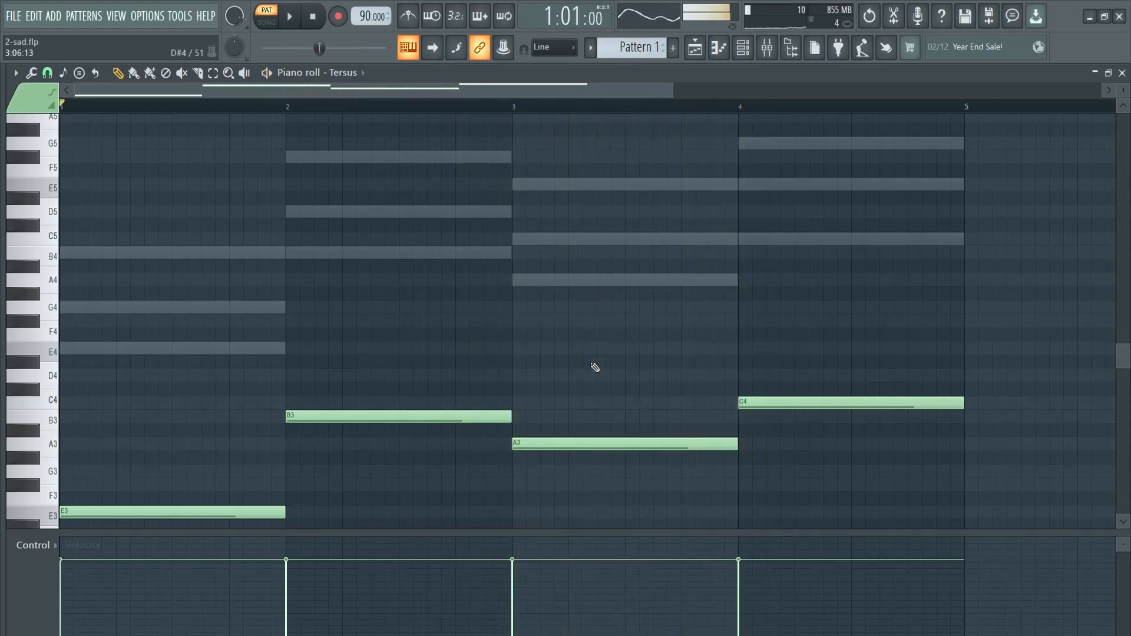
# Try the Tersus root notes one octave higher during playback
pyautogui.hotkey('ctrl', 'Up')
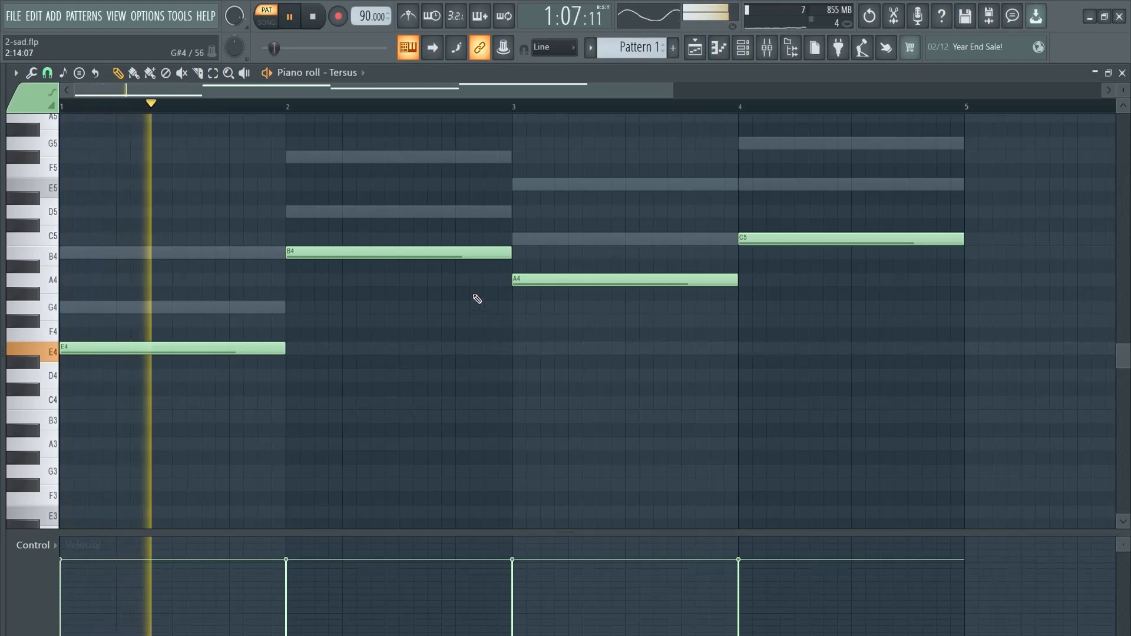
pyautogui.press('space')
pyautogui.hotkey('ctrl', 'Down')
# Duplicate the four bass root notes one octave higher, clear the selection, and play the pattern
pyautogui.moveTo(207, 272); pyautogui.dragTo(1001, 533)
pyautogui.hotkey('ctrl', 'Up')
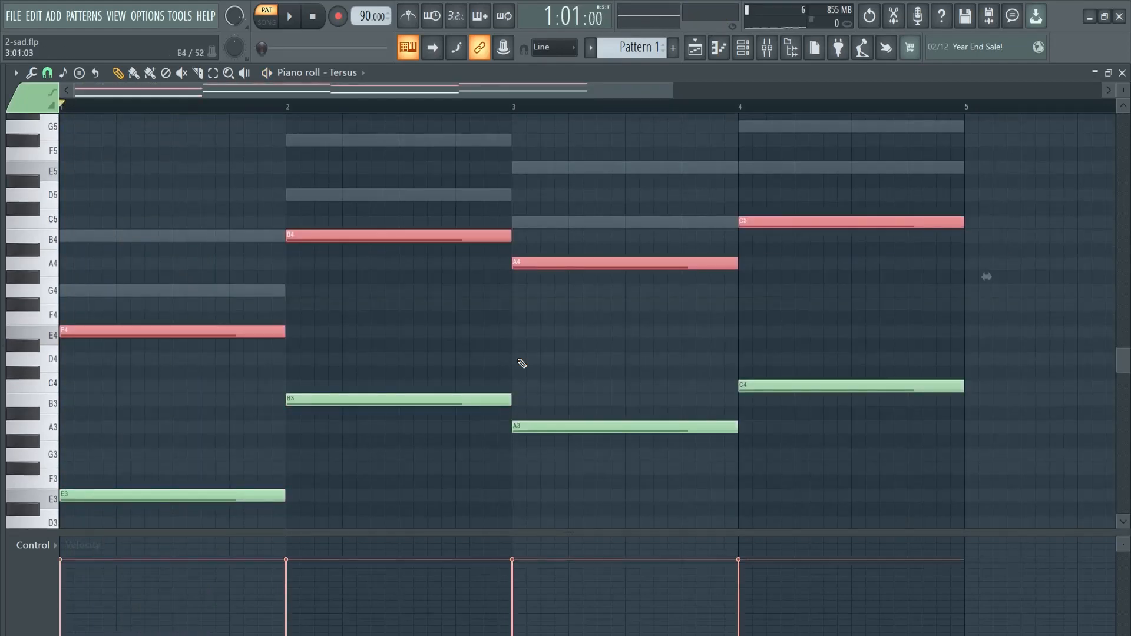
pyautogui.press('space')
pyautogui.hotkey('ctrl', 'd')
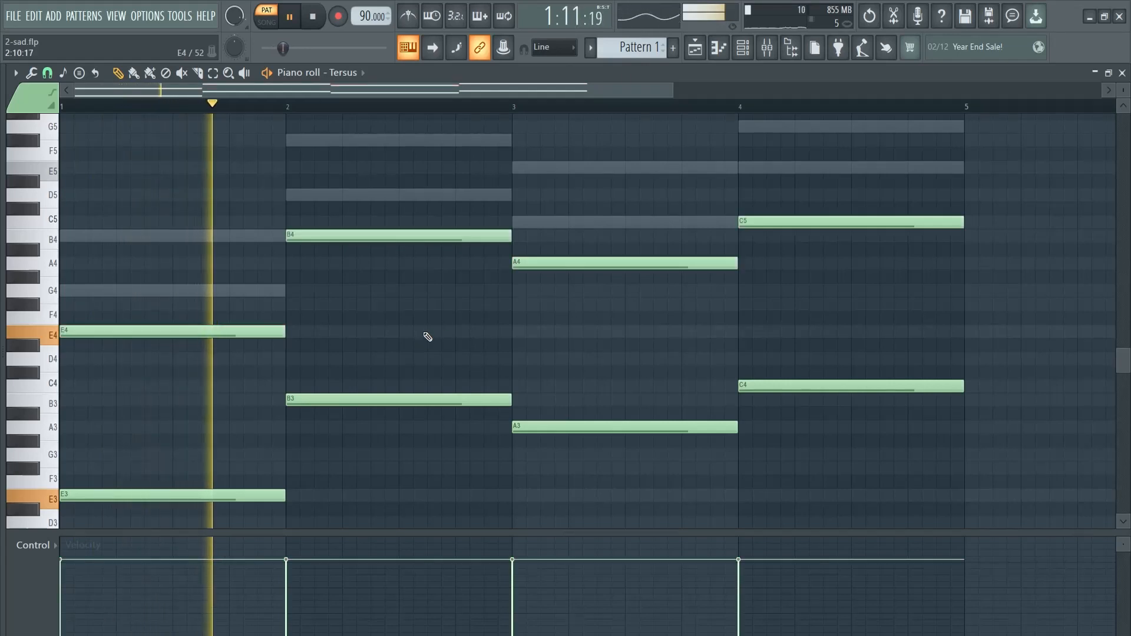
# Delete the four upper-octave duplicates of the Tersus bass notes and play the pattern
pyautogui.press('space')
pyautogui.moveTo(175, 174); pyautogui.dragTo(831, 333)
pyautogui.press('Delete')
pyautogui.press('space')
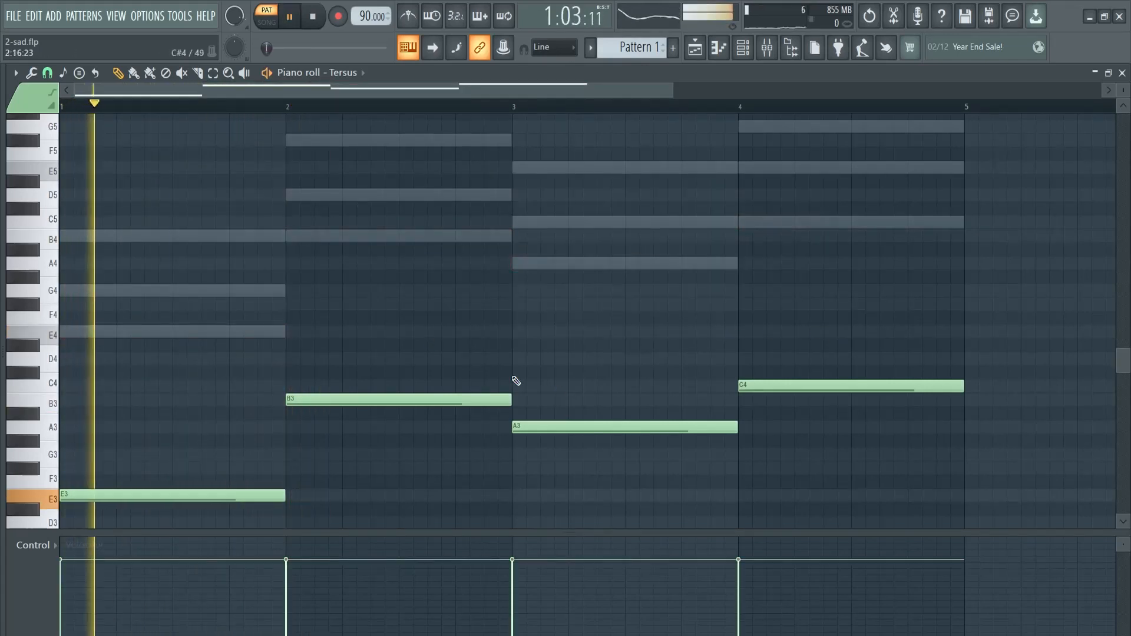
# Return to the channel rack and lower the Tersus channel volume to 44% during playback
pyautogui.press('space')
pyautogui.press('F5')
pyautogui.press('F6')
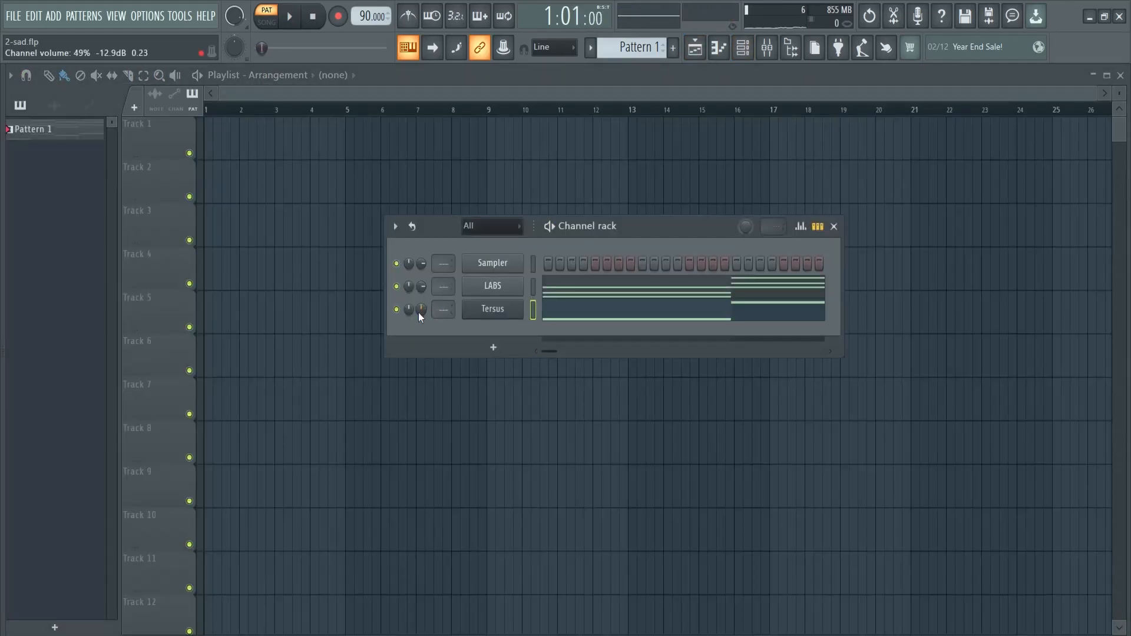
pyautogui.press('space')
pyautogui.moveTo(420, 312); pyautogui.dragTo(423, 320)
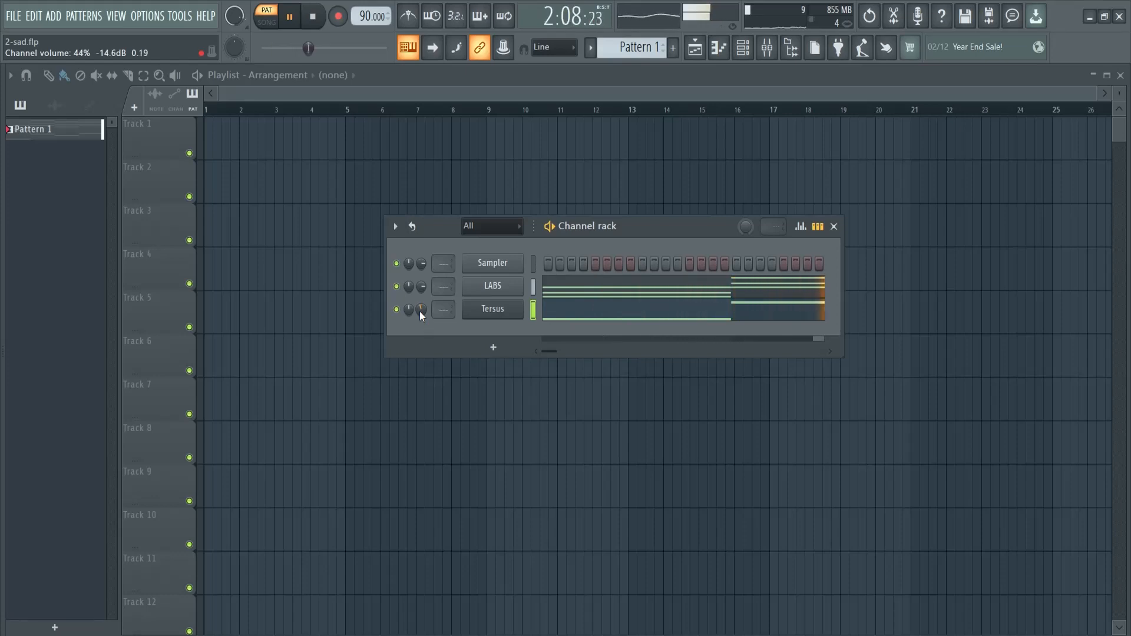
pyautogui.press('space')
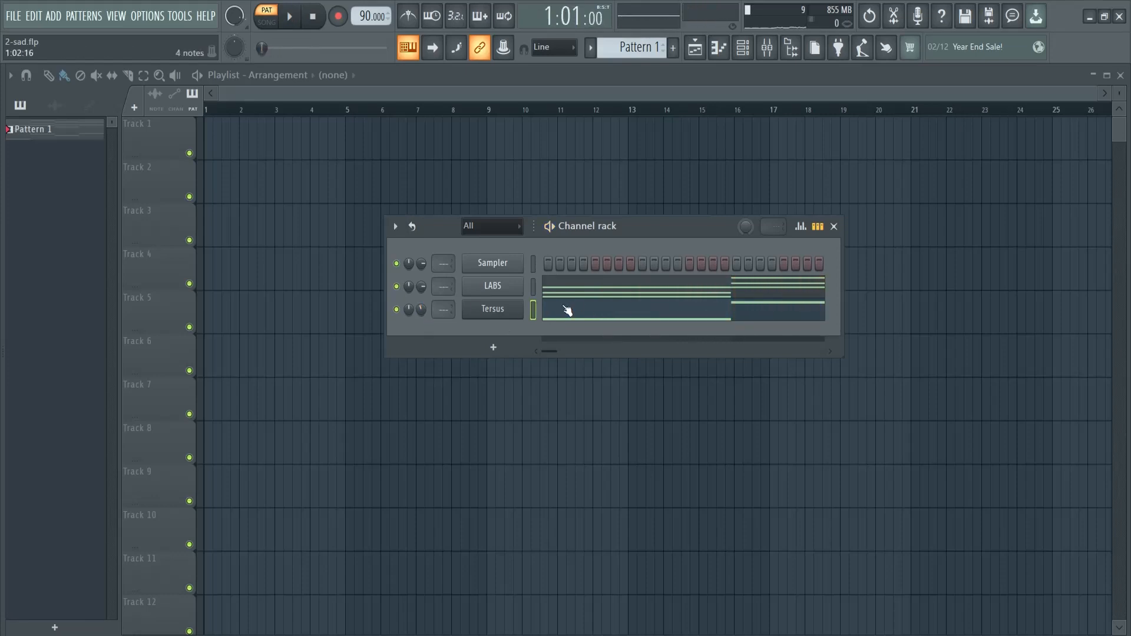
# Add a FLEX channel, audition viola presets in the Essential Strings pack, and load Violas Sustain
pyautogui.click(533, 286)
pyautogui.click(493, 347)
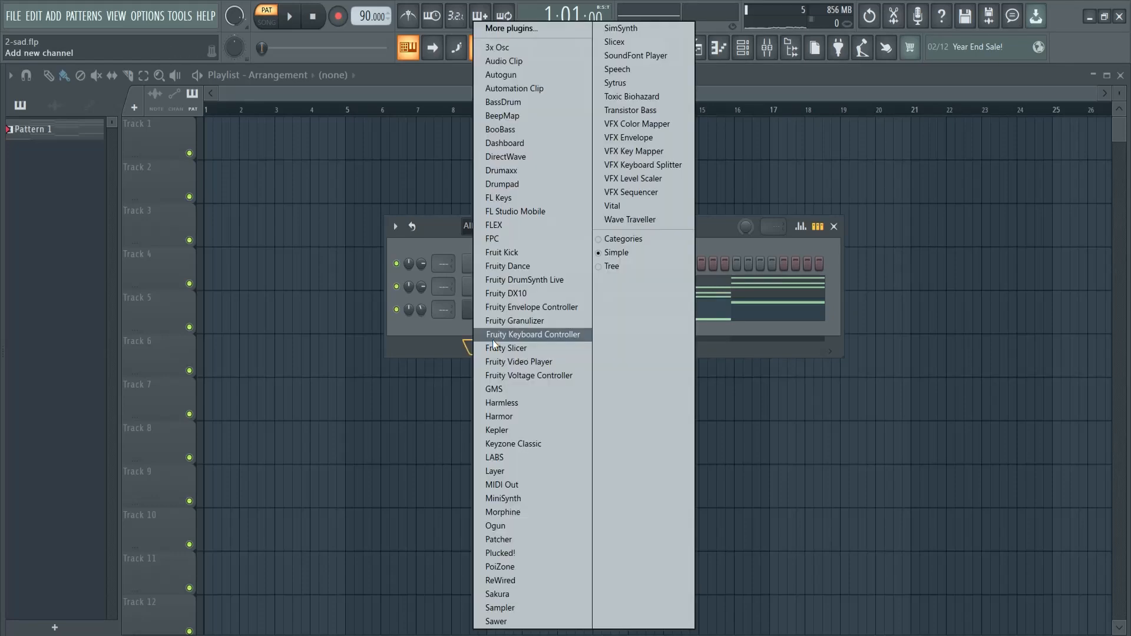
pyautogui.click(518, 227)
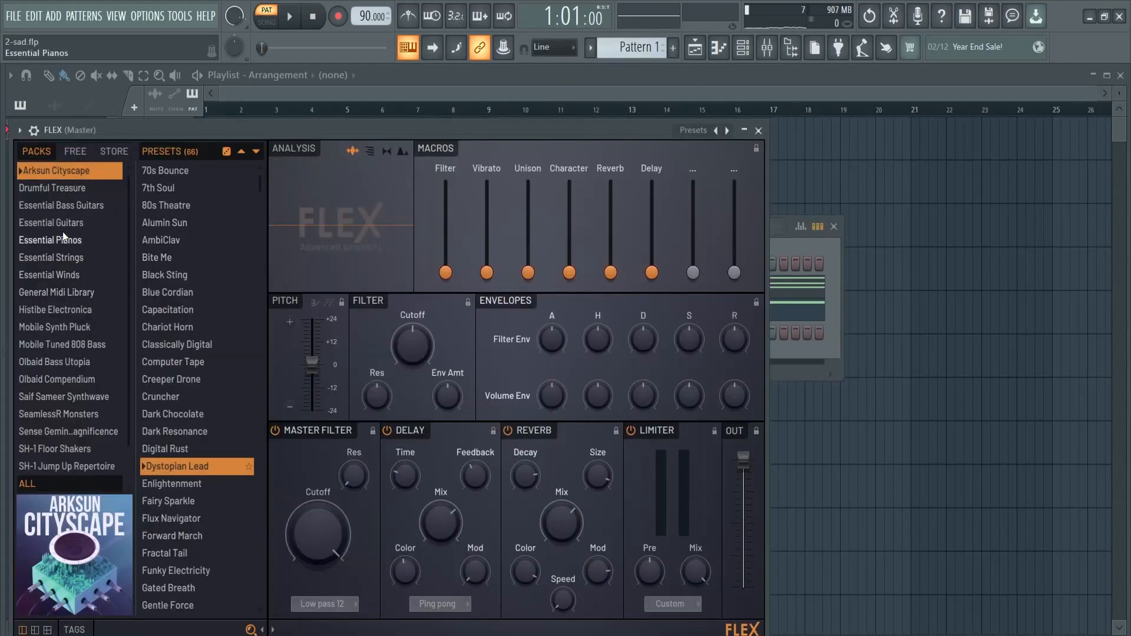
pyautogui.click(70, 258)
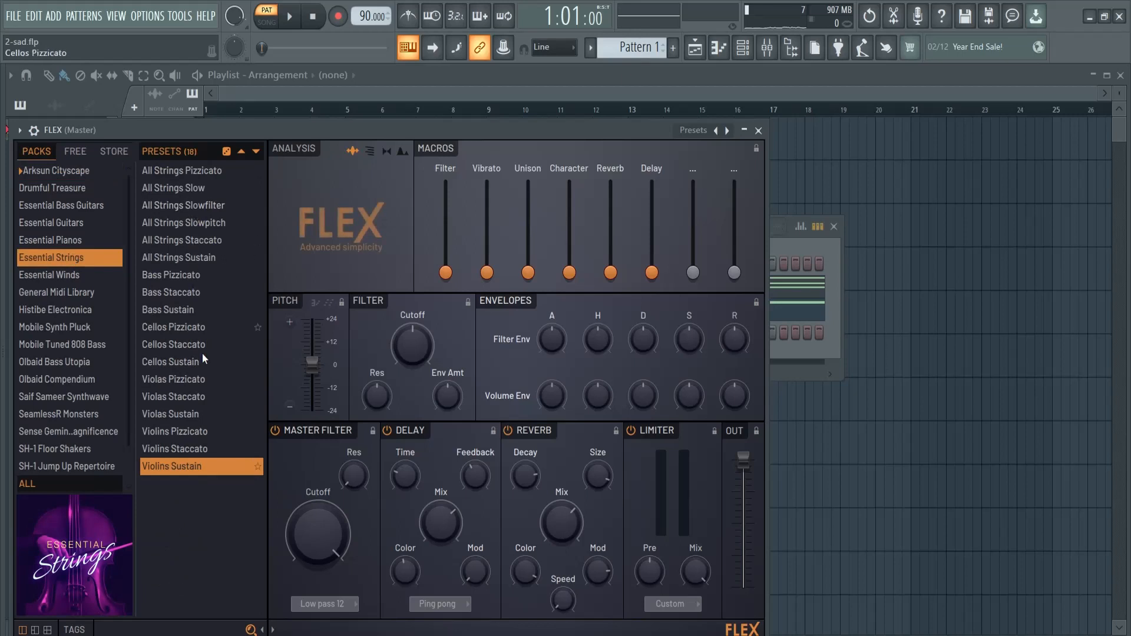
pyautogui.click(182, 380)
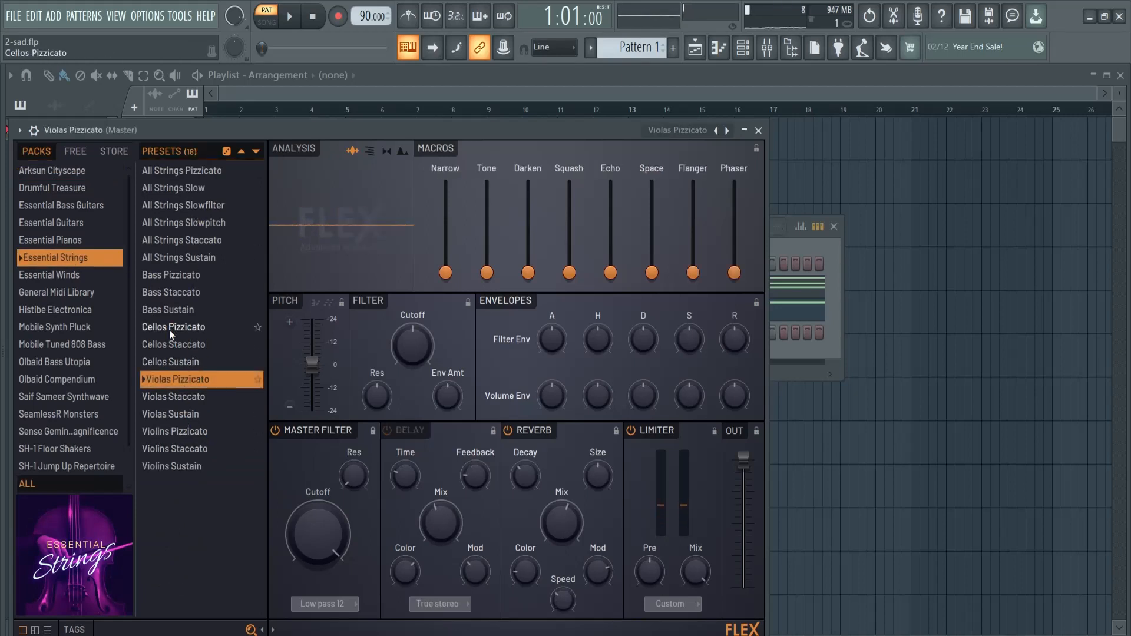
pyautogui.click(181, 398)
pyautogui.click(206, 414)
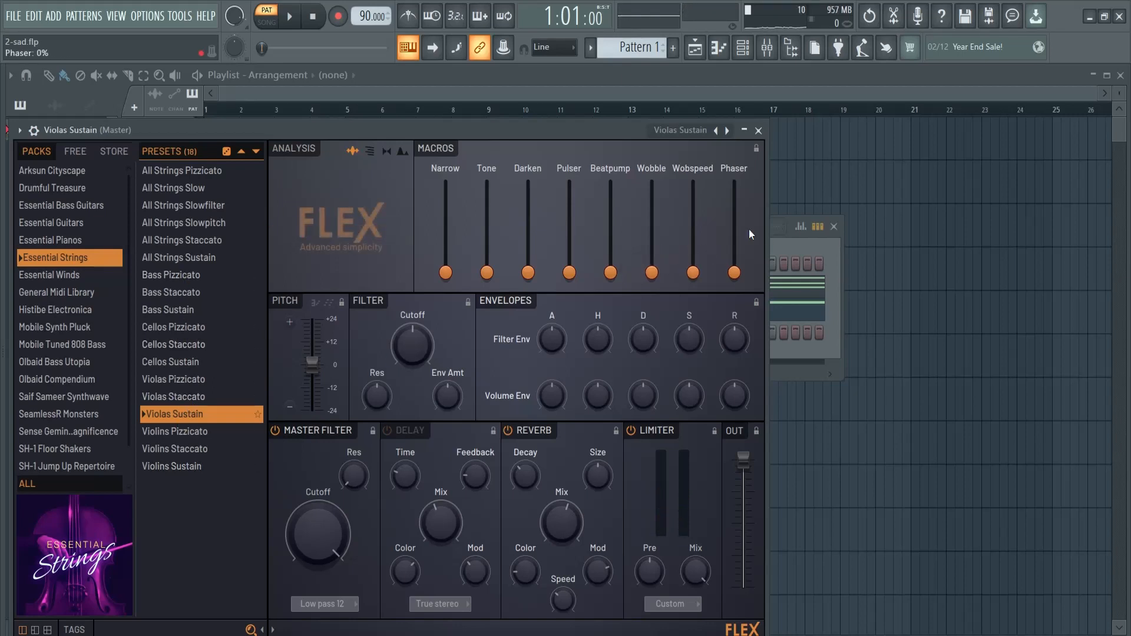
# Copy the LABS chord notes into the Violas Sustain channel and play the pattern
pyautogui.click(799, 244)
pyautogui.moveTo(715, 226); pyautogui.dragTo(818, 216)
pyautogui.click(633, 280)
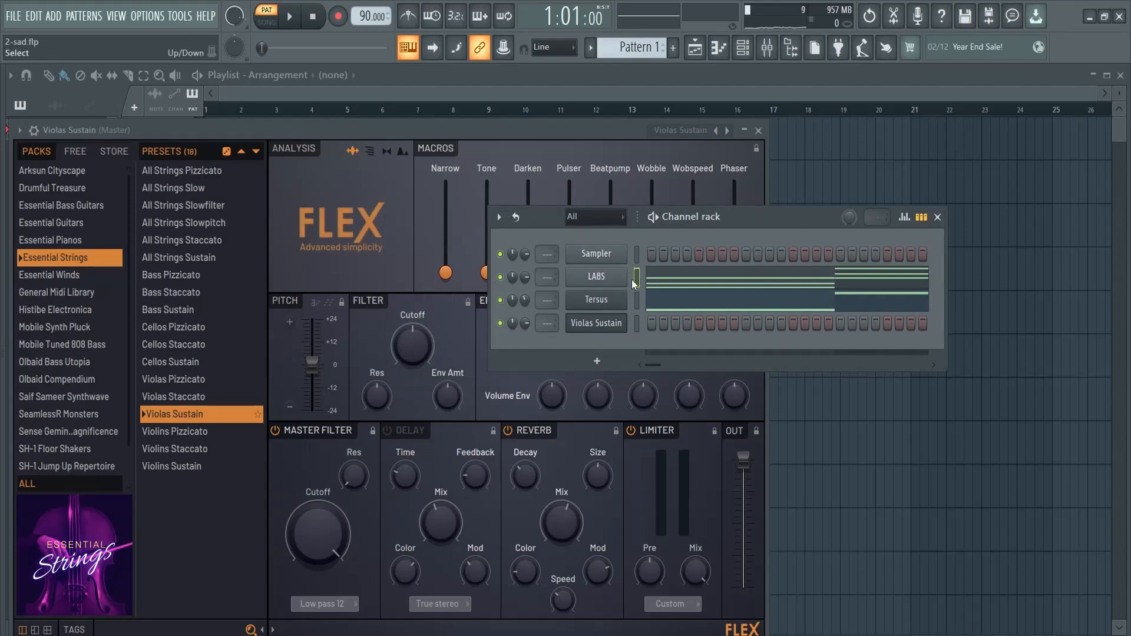
pyautogui.hotkey('ctrl', 'c')
pyautogui.click(636, 323)
pyautogui.hotkey('ctrl', 'v')
pyautogui.press('space')
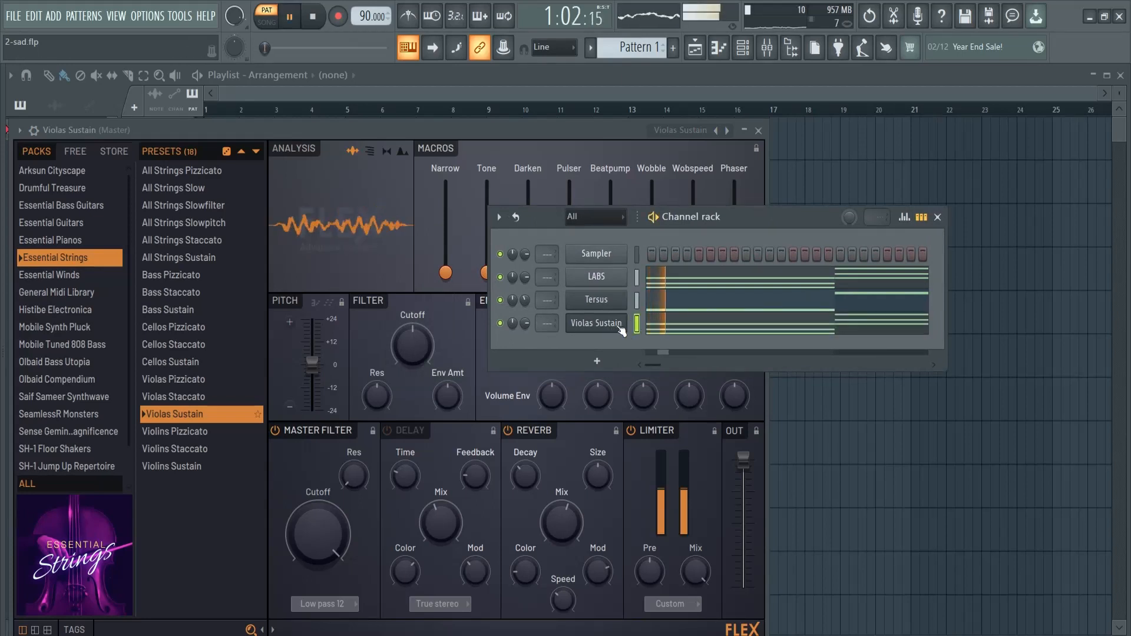
# Open the Violas Sustain piano roll and review its chord notes during playback
pyautogui.click(732, 328)
pyautogui.scroll(3, 583, 336)
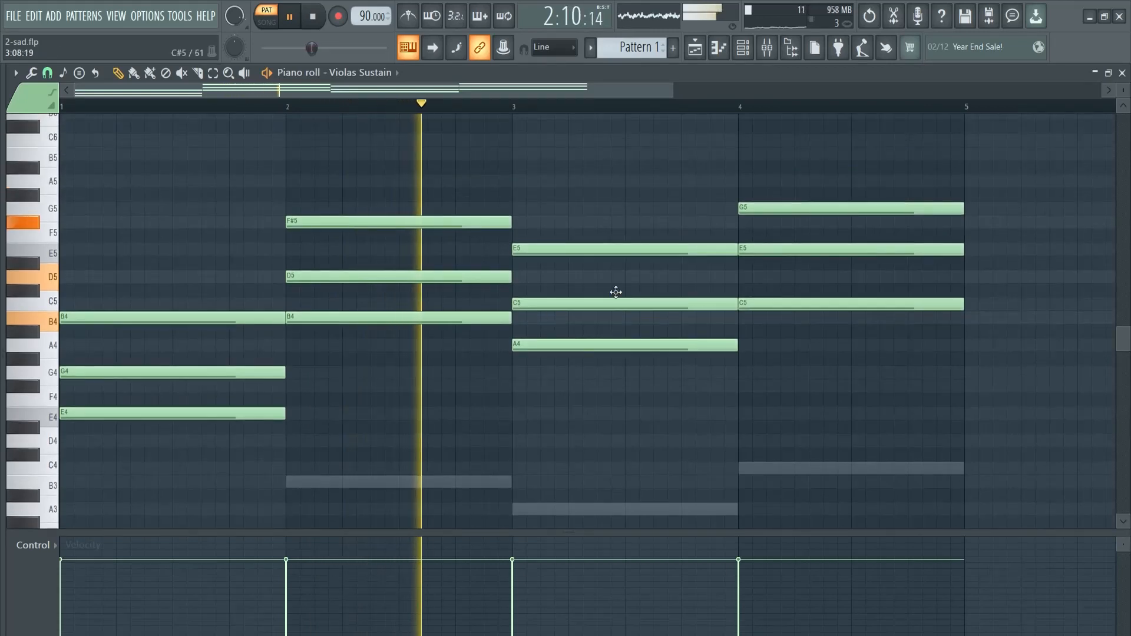
pyautogui.scroll(2, 652, 328)
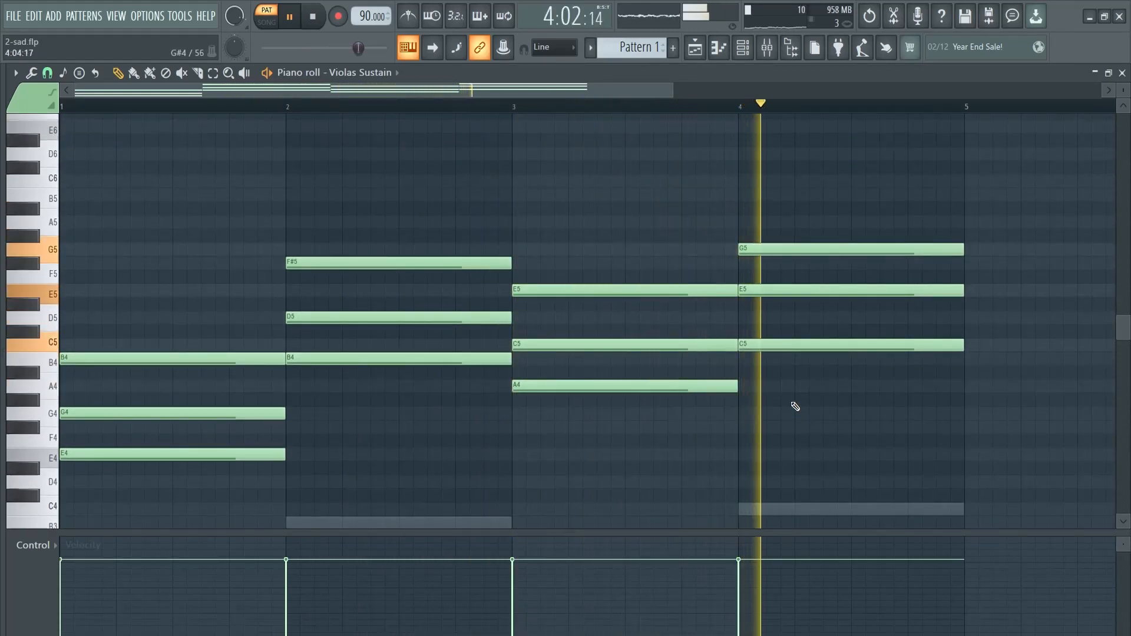
pyautogui.press('space')
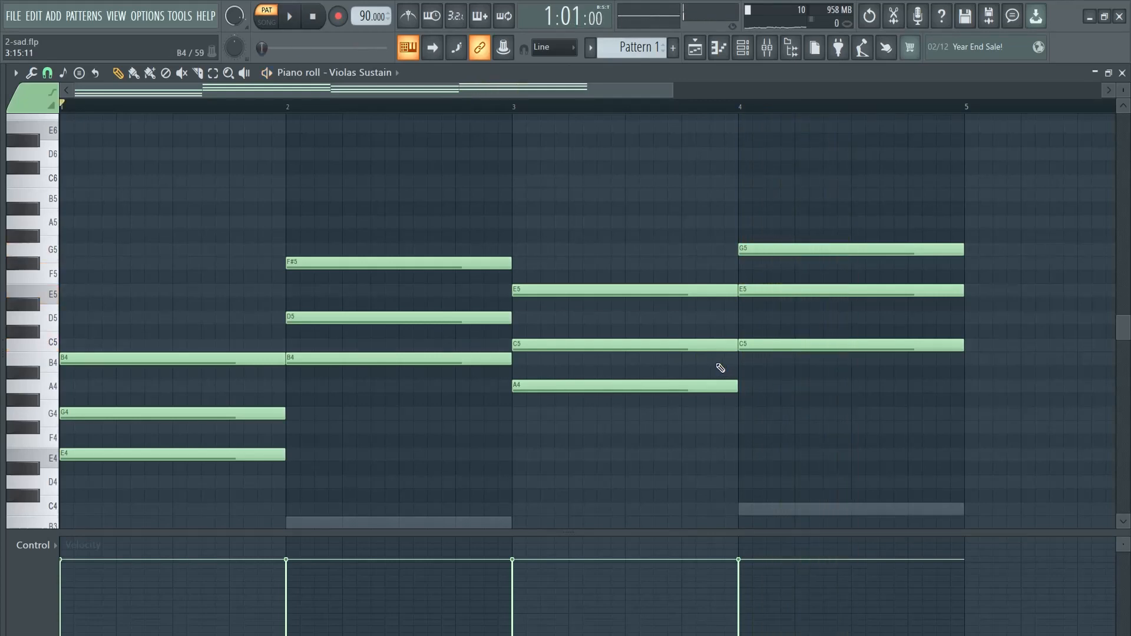
# Lower the Violas Sustain channel volume in the channel rack while the pattern plays
pyautogui.press('F6')
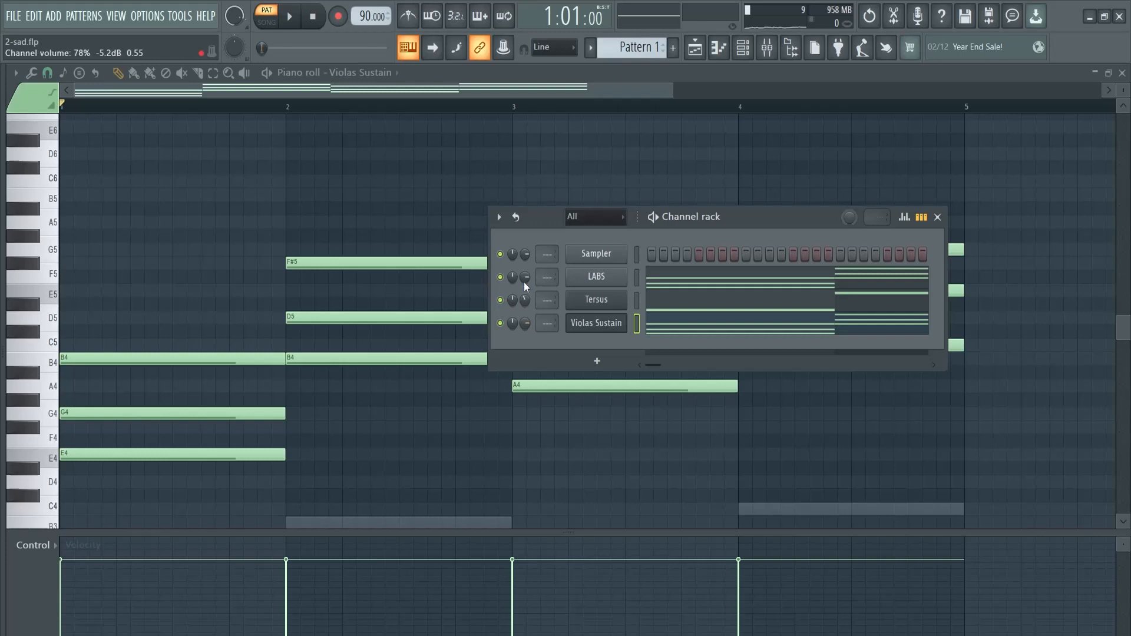
pyautogui.press('space')
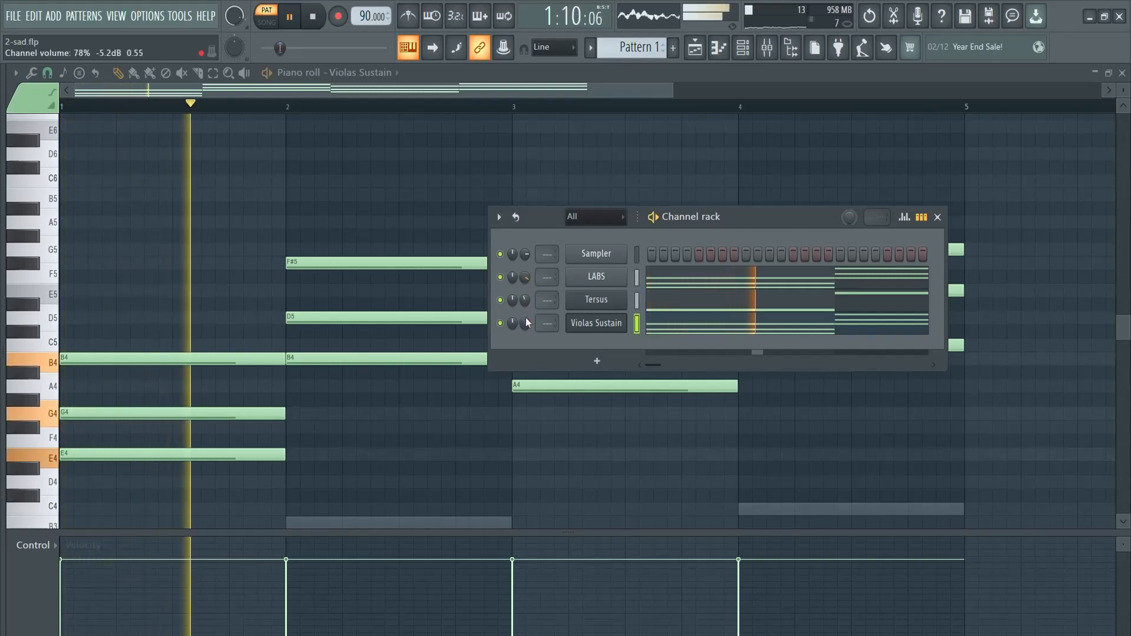
pyautogui.moveTo(526, 321)
pyautogui.mouseDown()
pyautogui.moveTo(527, 366)
pyautogui.moveTo(514, 288)
pyautogui.moveTo(528, 326)
pyautogui.mouseUp()
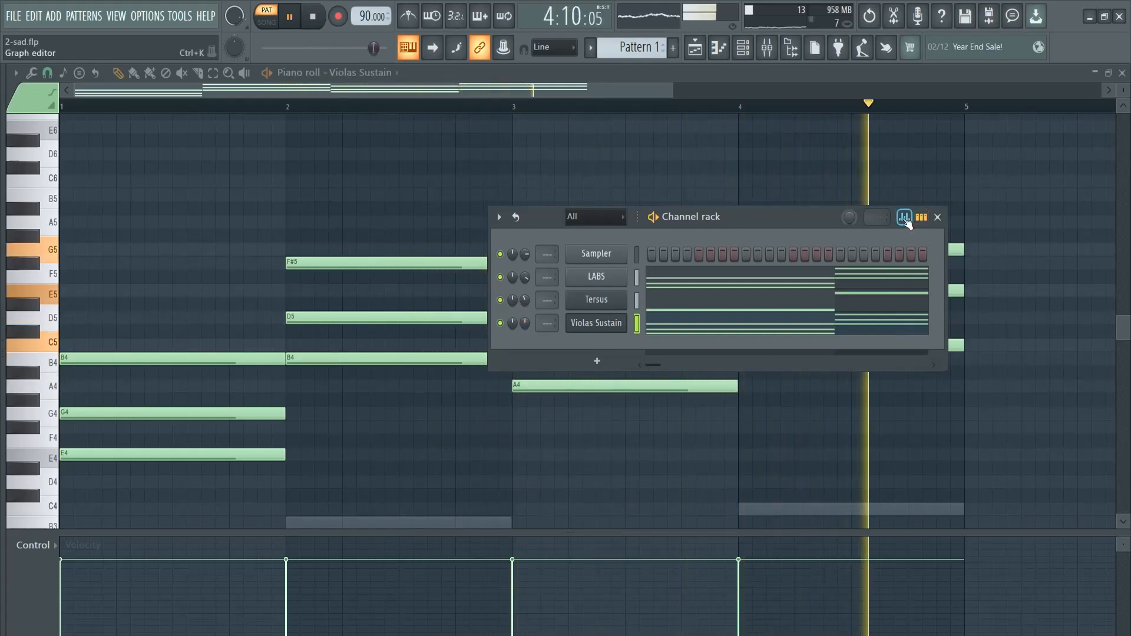
pyautogui.press('space')
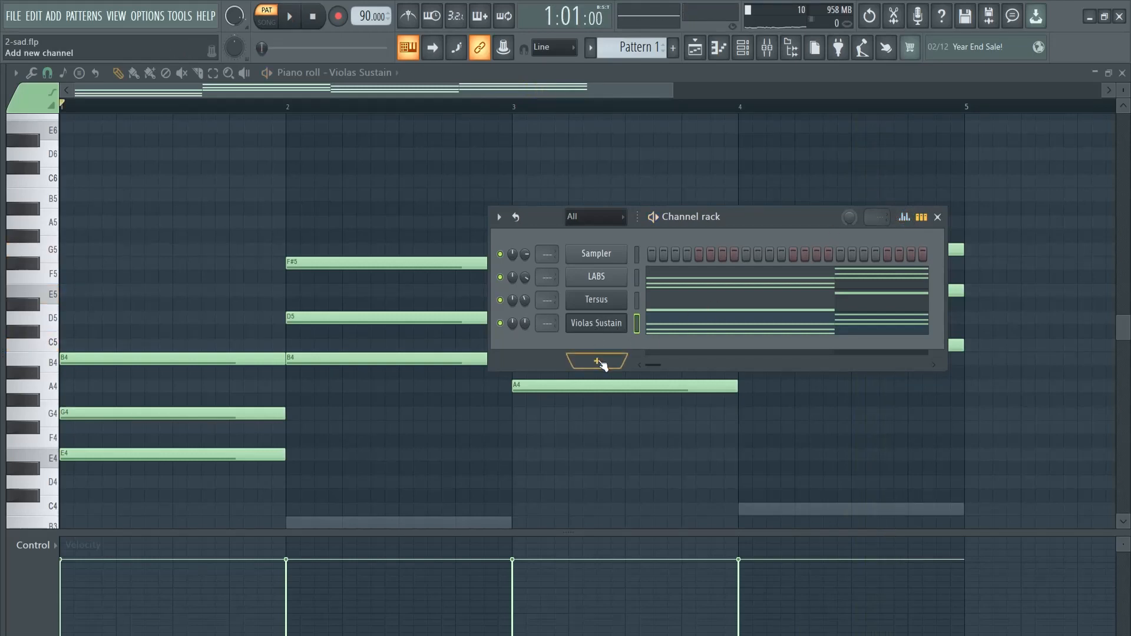
# Add another FLEX channel, search all presets for "flute", and load Flutes Sustain lite
pyautogui.click(597, 362)
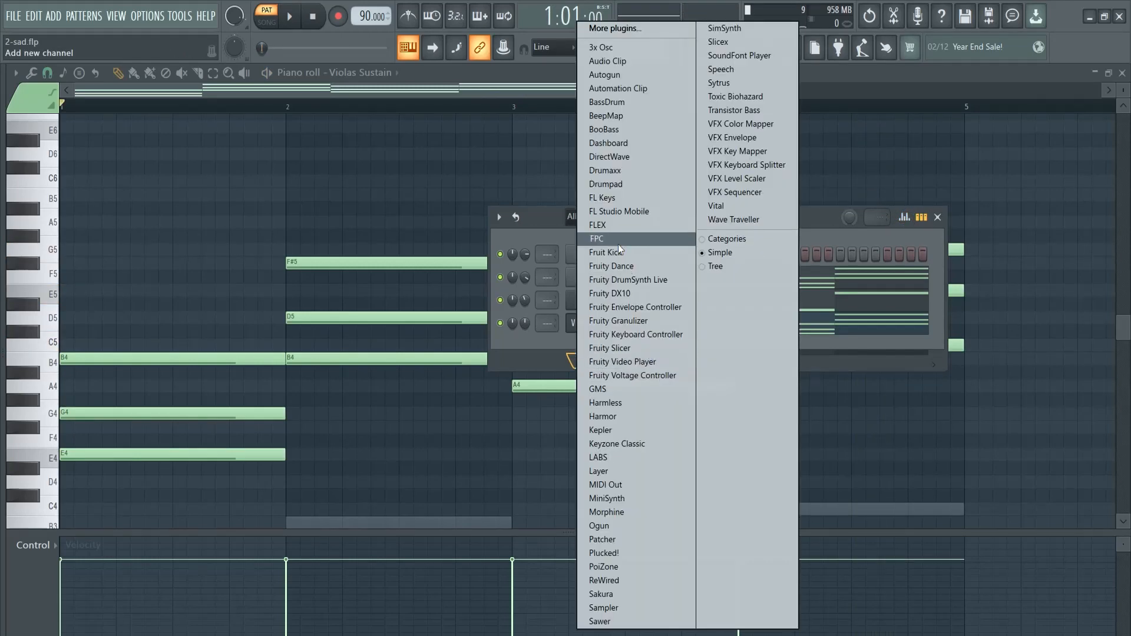
pyautogui.click(619, 225)
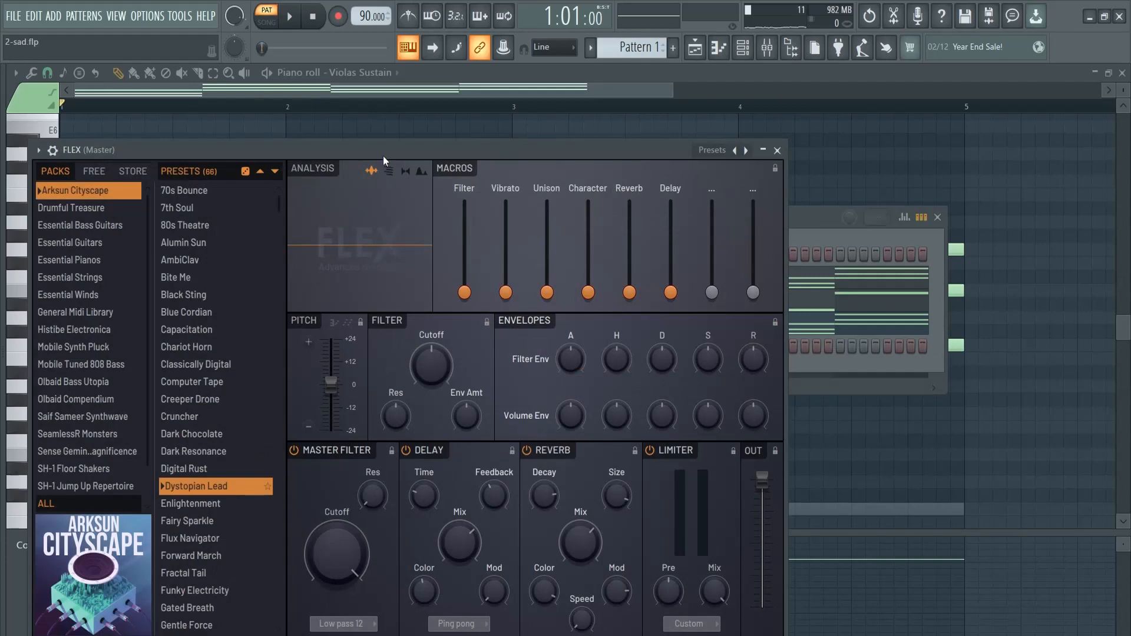
pyautogui.moveTo(383, 156); pyautogui.dragTo(401, 73)
pyautogui.click(75, 422)
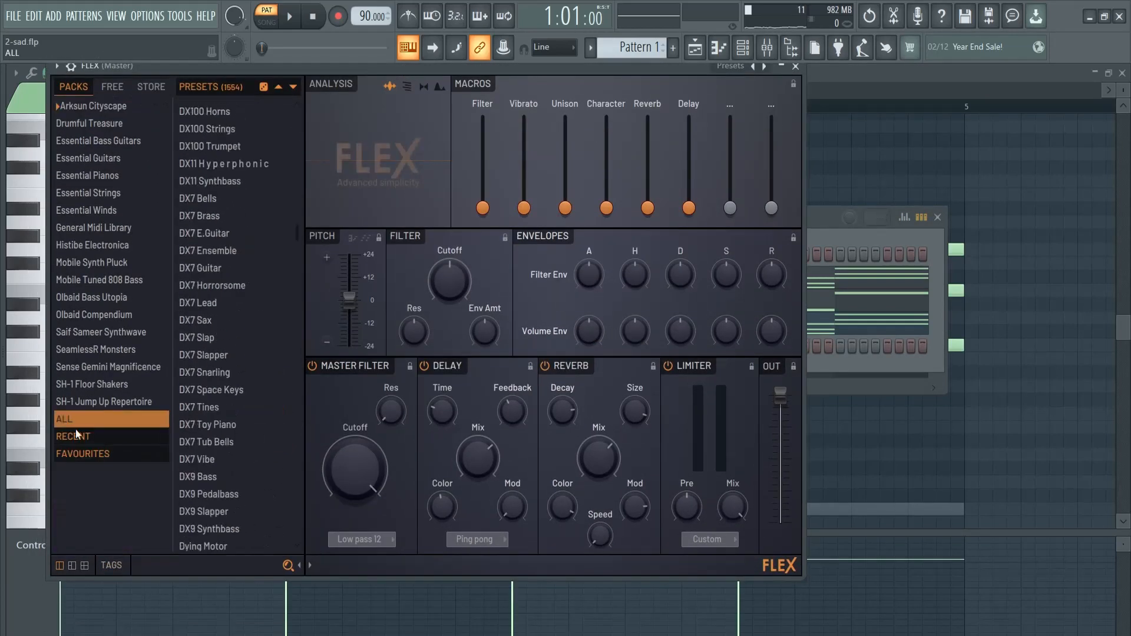
pyautogui.click(200, 572)
pyautogui.write('flute')
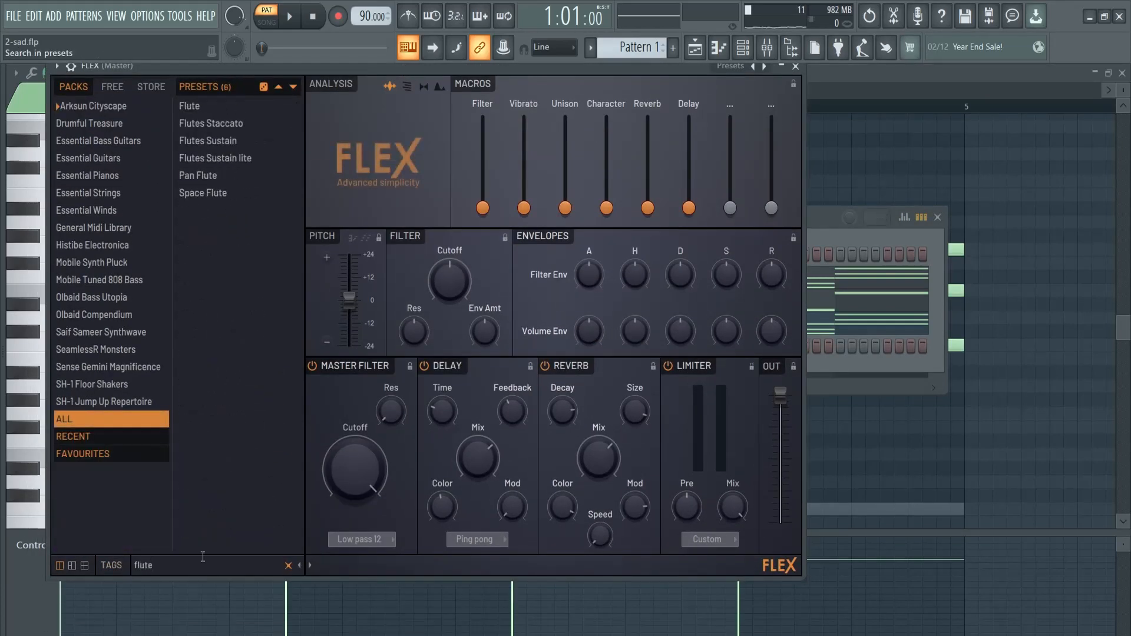
pyautogui.click(190, 106)
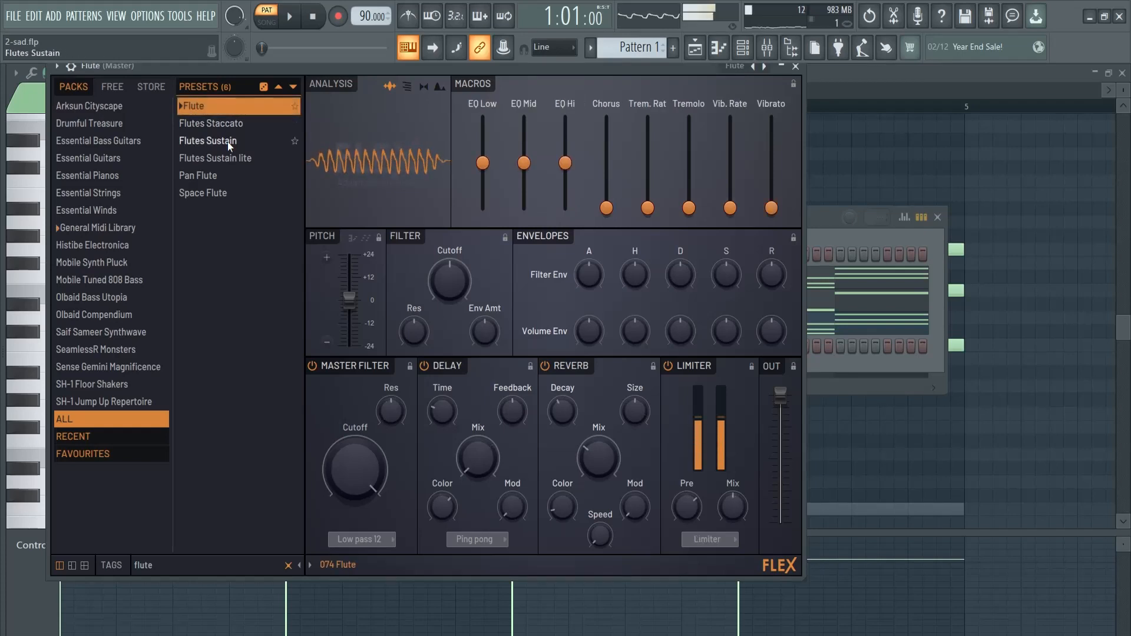
pyautogui.click(243, 158)
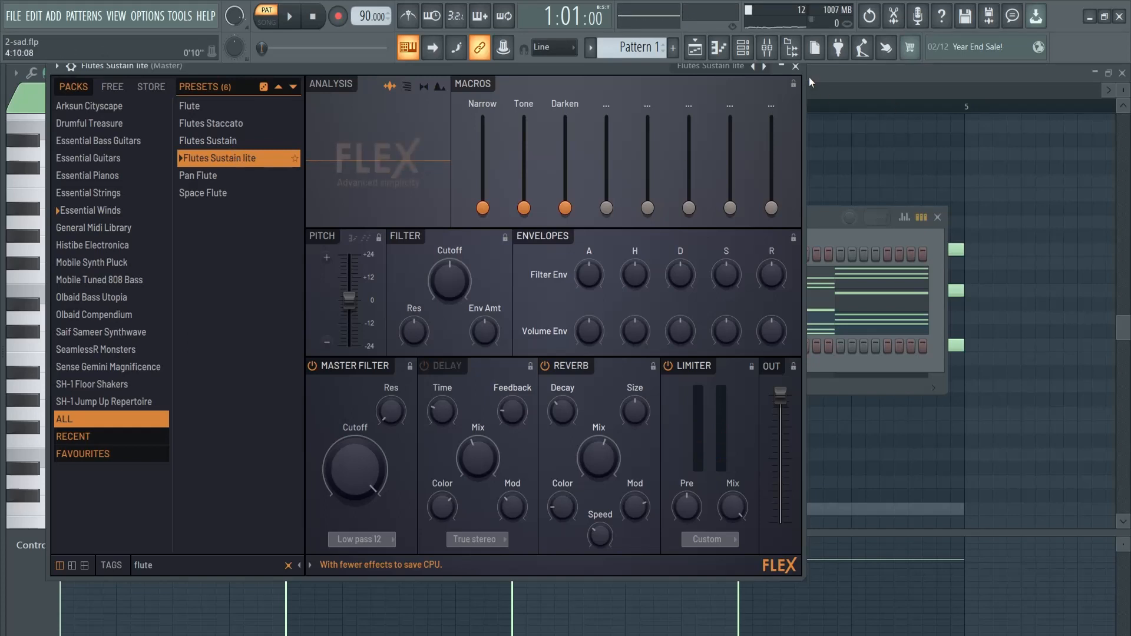
# Paste the chord notes into the Flutes Sustain lite channel, solo it, and open its piano roll
pyautogui.click(796, 66)
pyautogui.click(635, 341)
pyautogui.hotkey('ctrl', 'v')
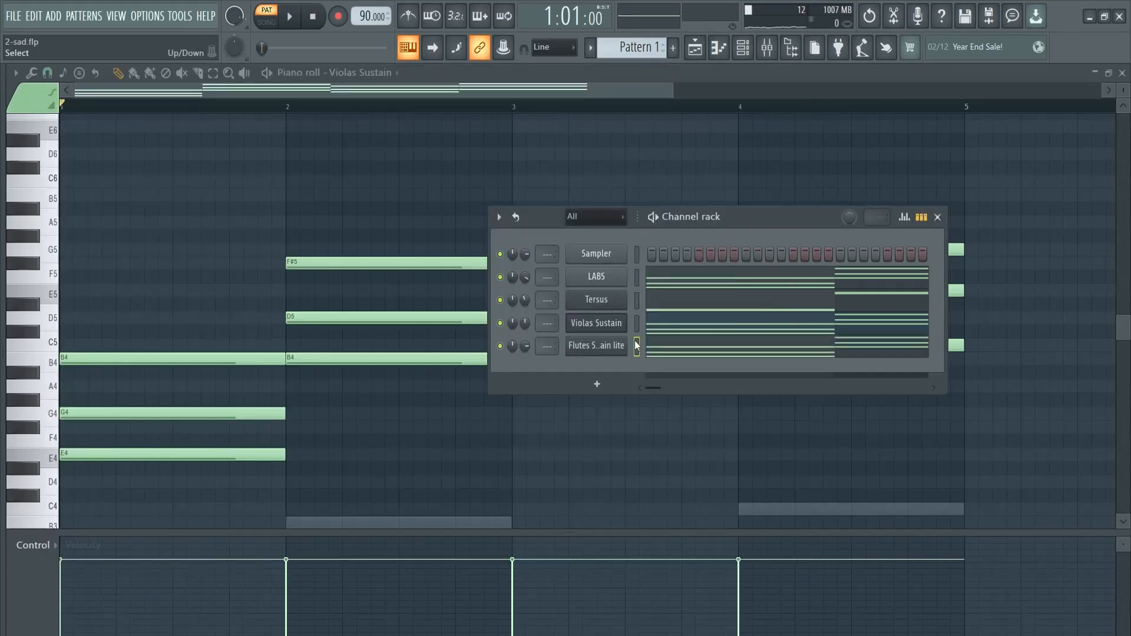
pyautogui.rightClick(500, 347)
pyautogui.click(701, 352)
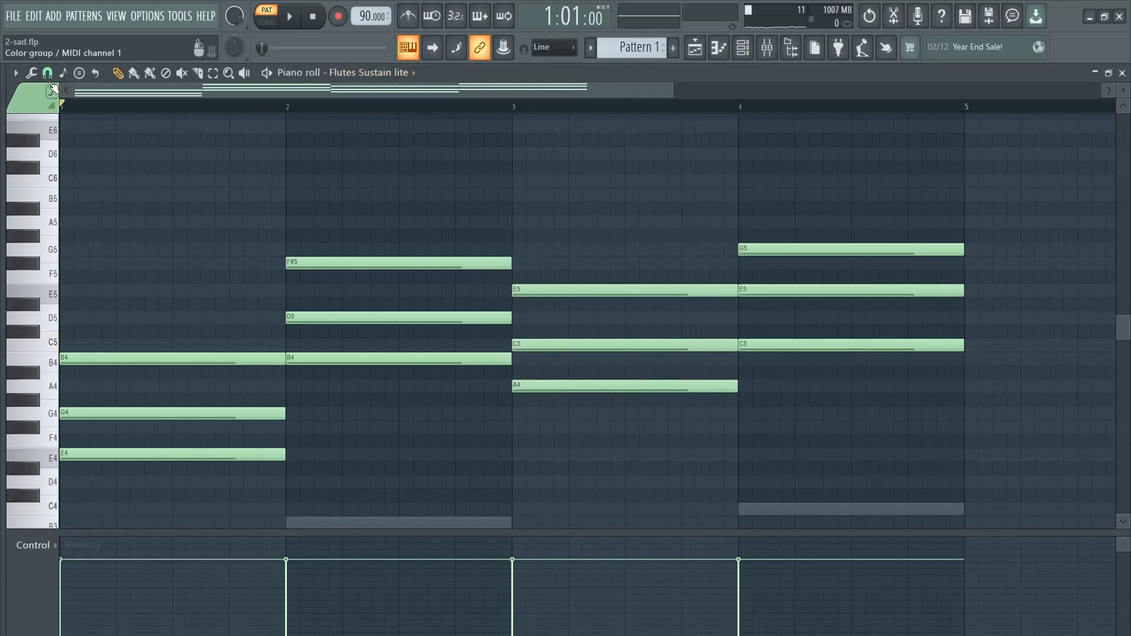
# Arpeggiate the flute chords with the Flip pattern and range 1, and play the result
pyautogui.click(31, 73)
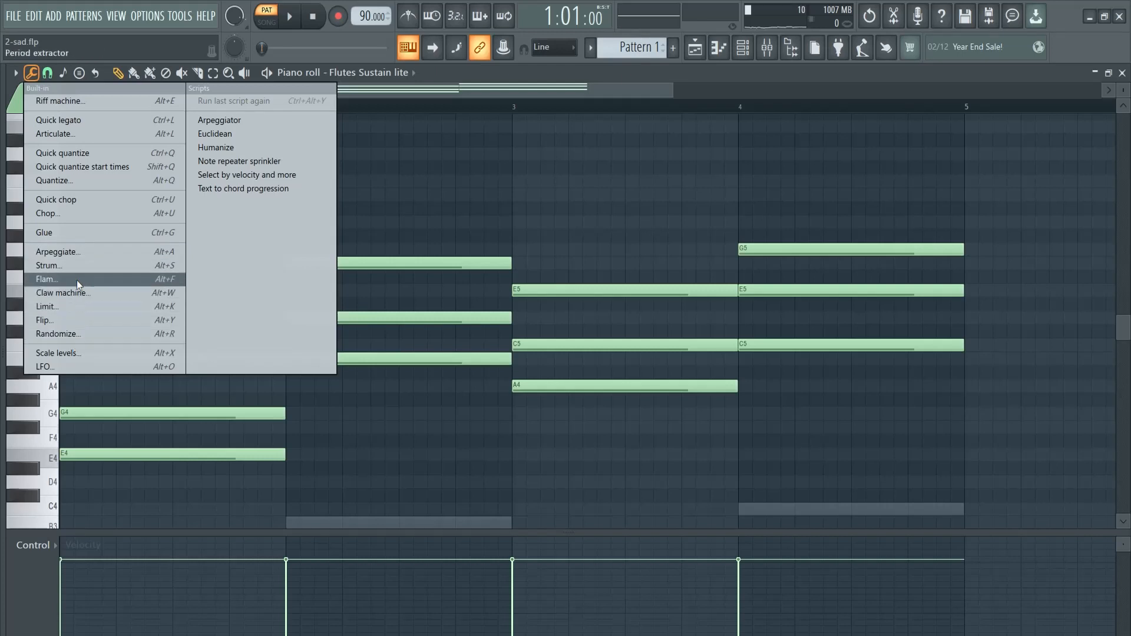
pyautogui.click(73, 252)
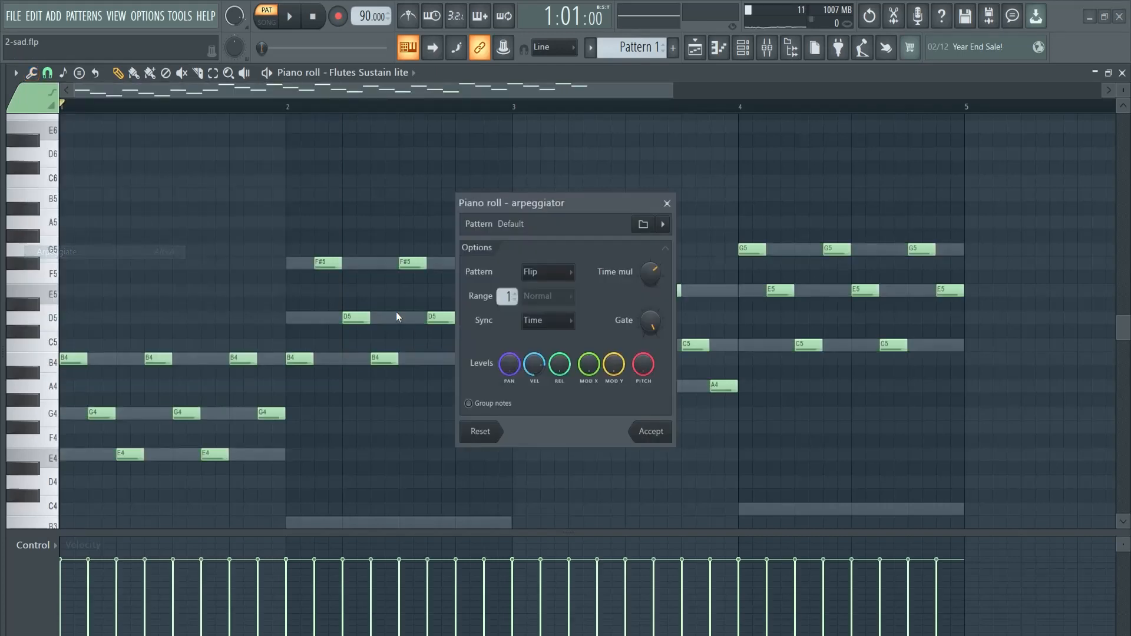
pyautogui.click(651, 433)
pyautogui.press('space')
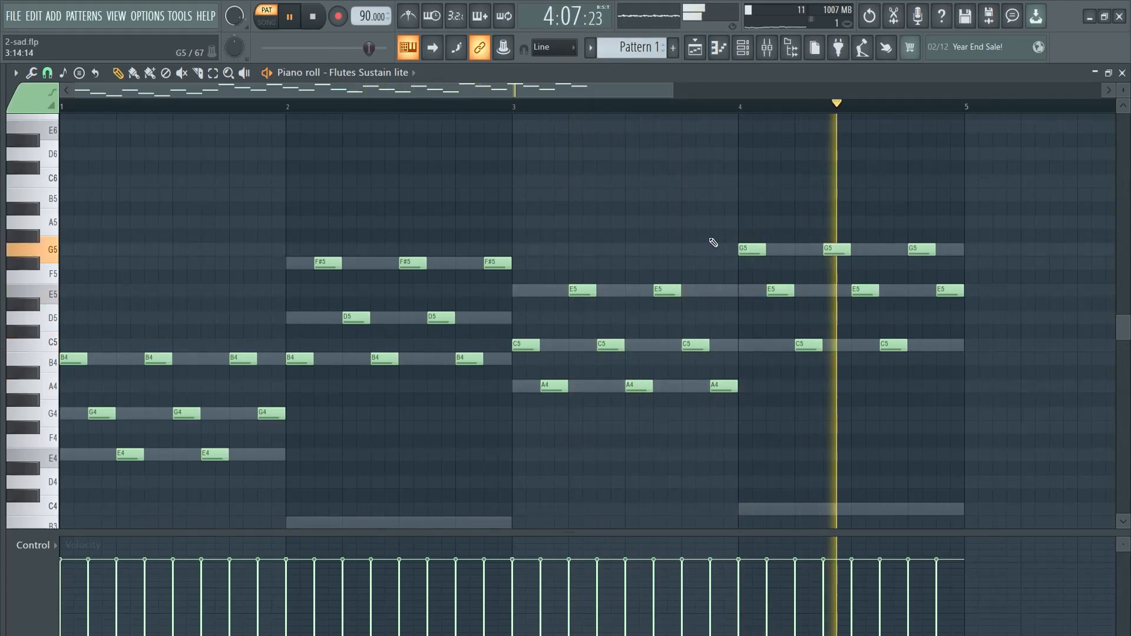
pyautogui.press('space')
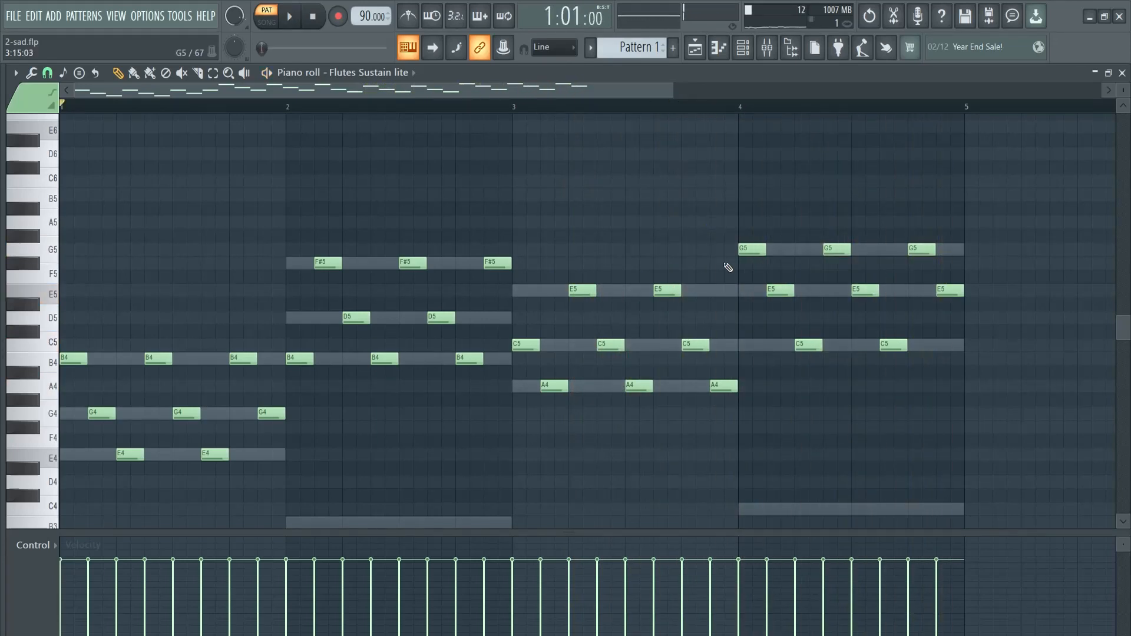
# Return to the channel rack and unsolo the Flutes Sustain lite channel
pyautogui.press('F5')
pyautogui.press('F6')
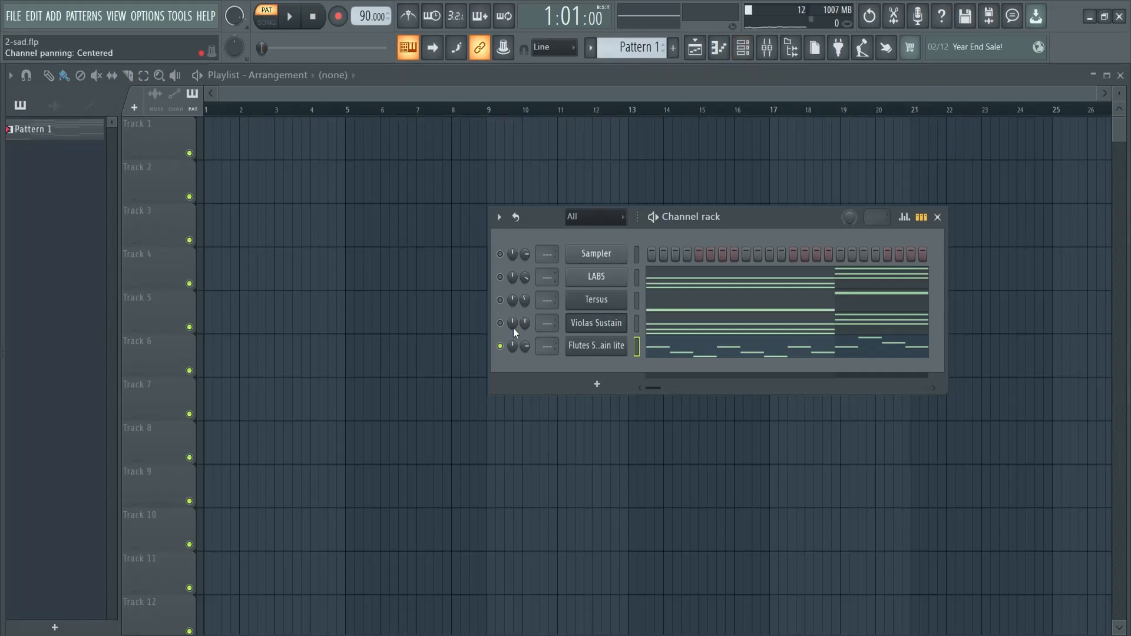
pyautogui.rightClick(500, 346)
# Split Pattern 1 by channel and place six consecutive LABS clips on Track 1, starting at bar 1
pyautogui.click(44, 134)
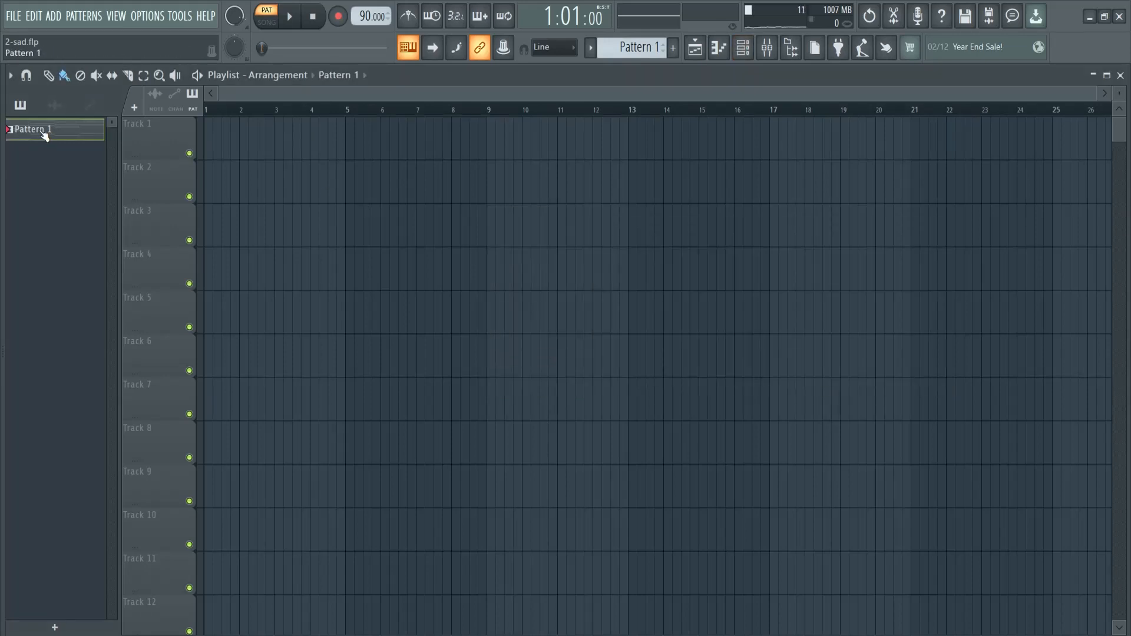
pyautogui.rightClick(41, 132)
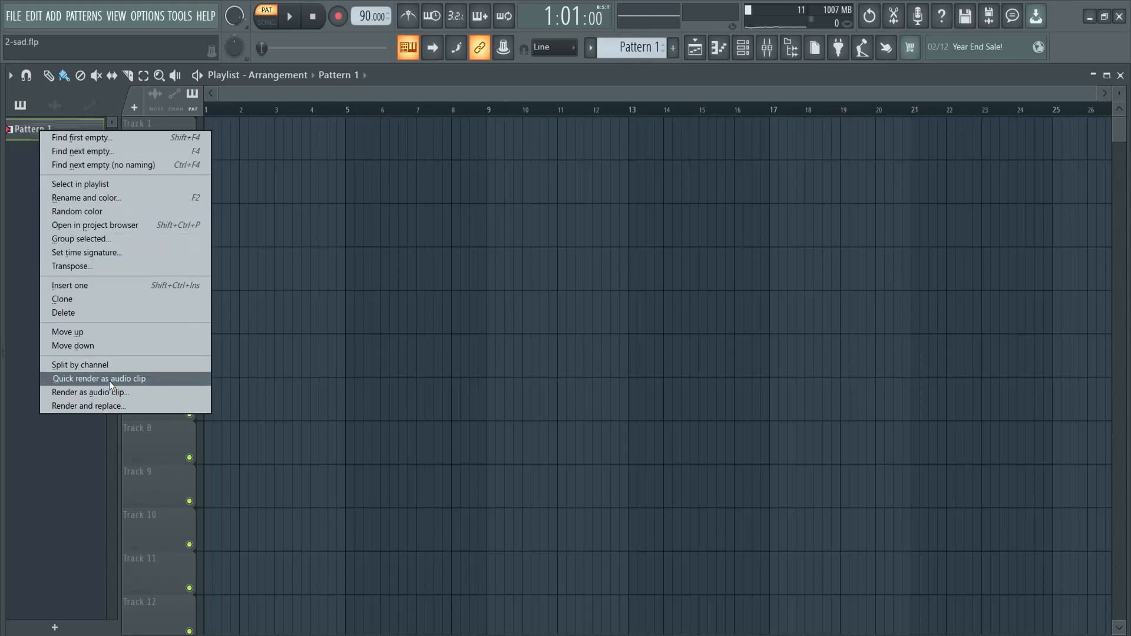
pyautogui.click(115, 366)
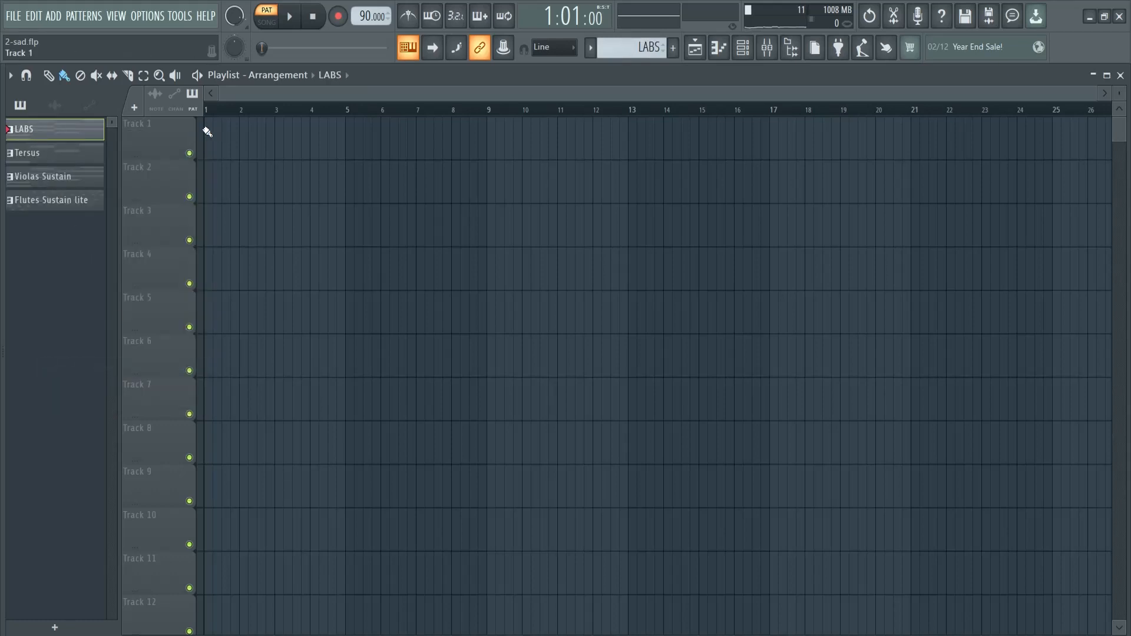
pyautogui.moveTo(209, 131); pyautogui.dragTo(960, 133)
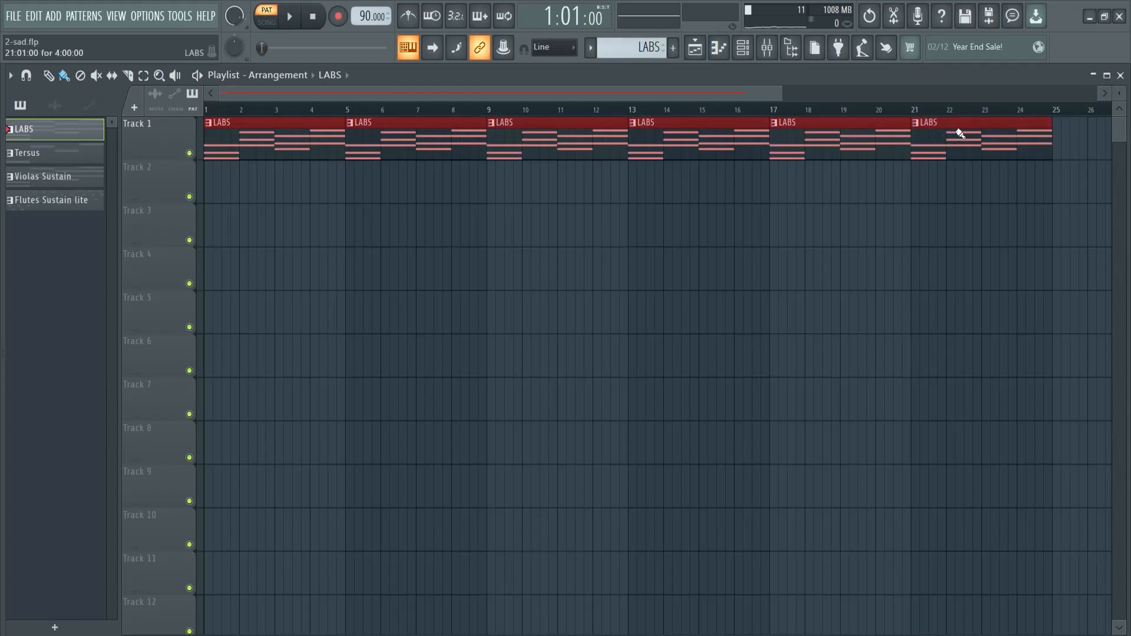
# Place five consecutive Tersus clips on Track 2 and five Violas Sustain clips on Track 3, starting at bar 5
pyautogui.click(35, 156)
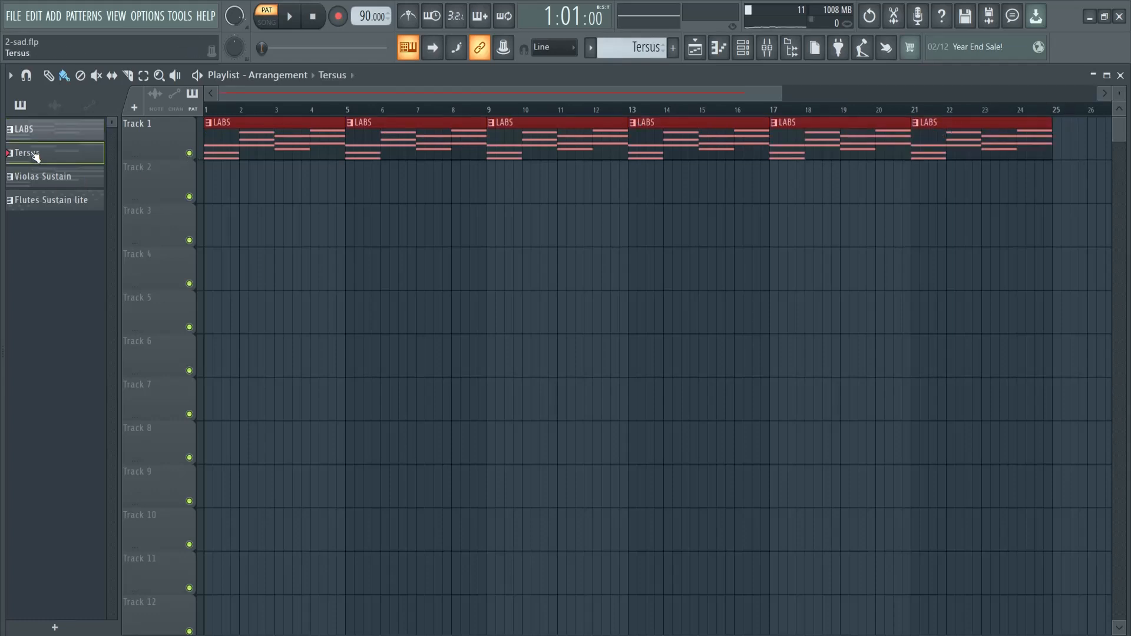
pyautogui.moveTo(352, 182); pyautogui.dragTo(936, 179)
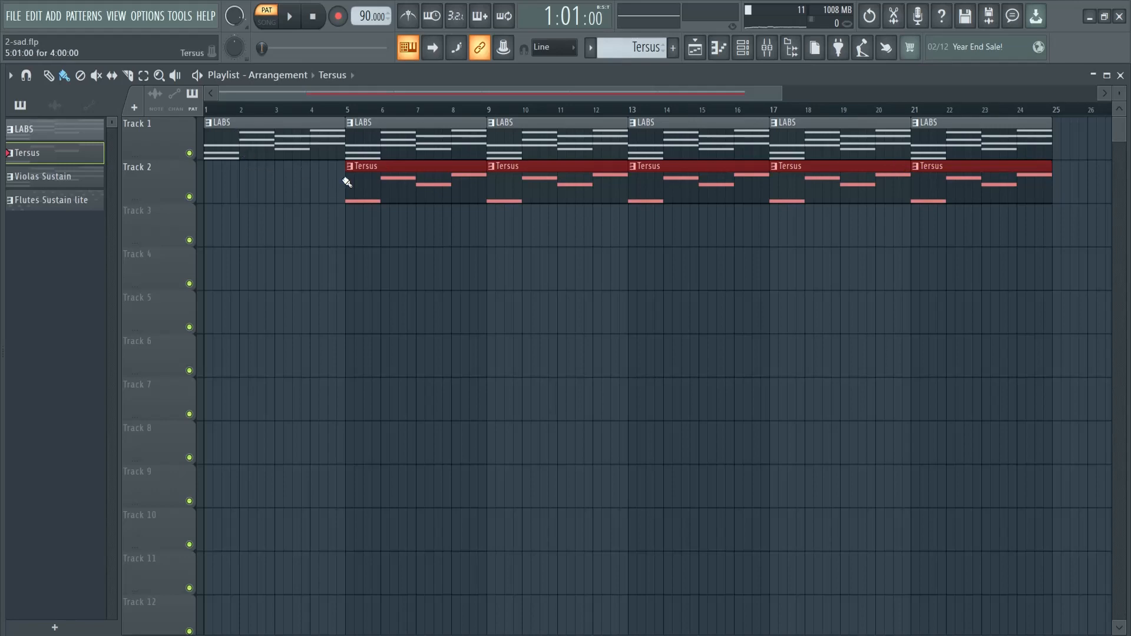
pyautogui.click(97, 183)
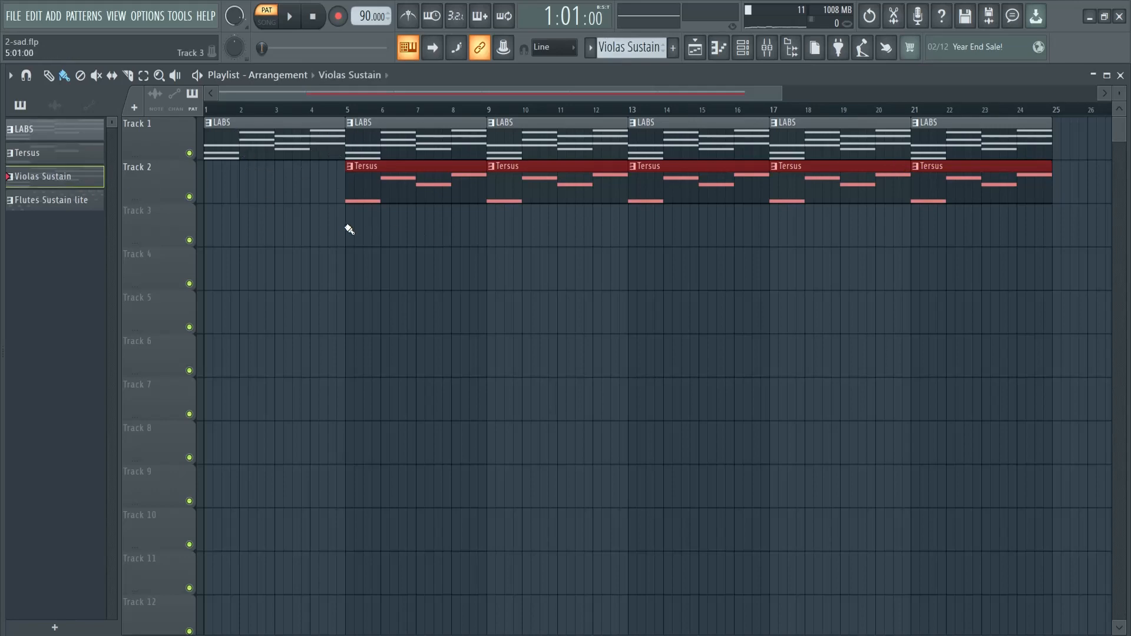
pyautogui.moveTo(351, 227); pyautogui.dragTo(949, 227)
# Place three Flutes Sustain lite clips on Track 4 from bar 13 and an extra Violas Sustain clip on Track 3 at bar 25
pyautogui.click(45, 201)
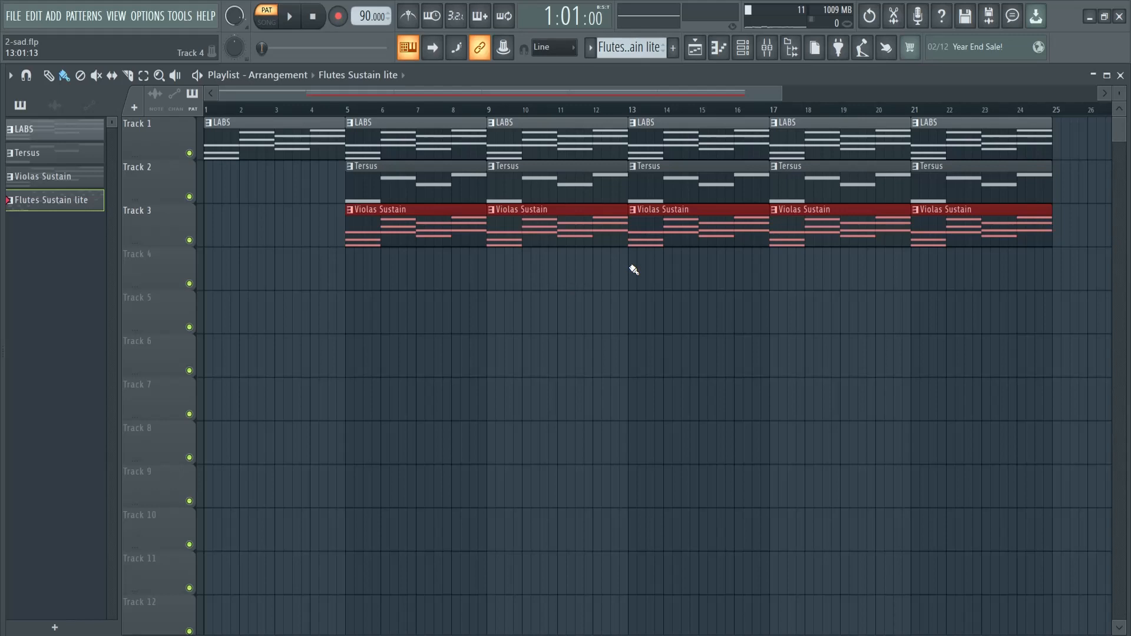
pyautogui.moveTo(633, 269); pyautogui.dragTo(962, 270)
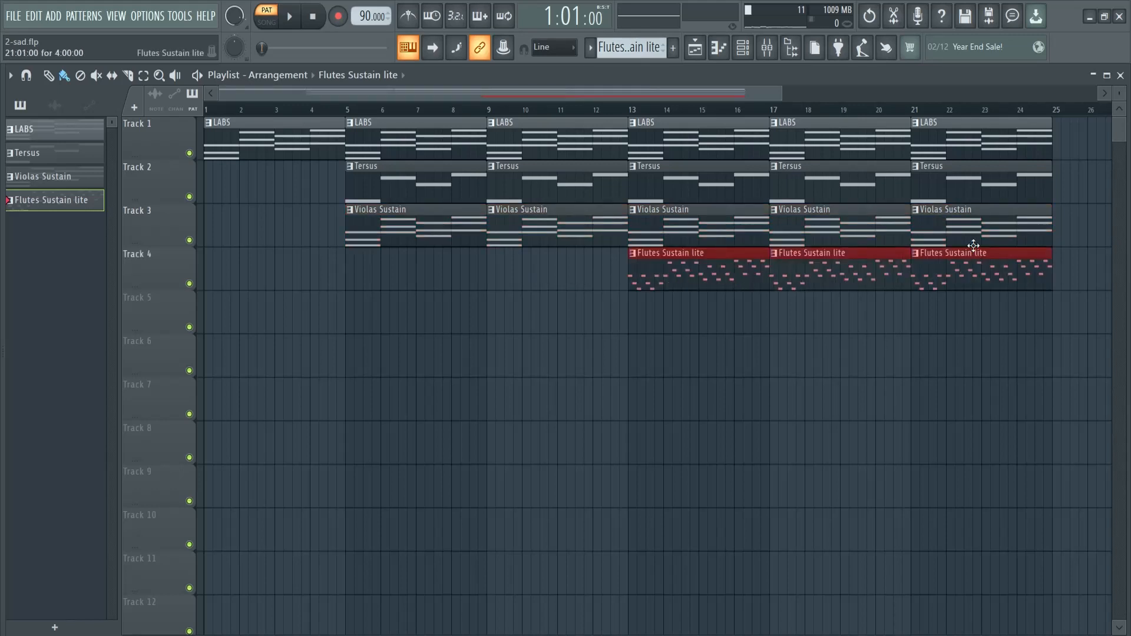
pyautogui.moveTo(743, 91); pyautogui.dragTo(988, 90)
pyautogui.click(634, 215)
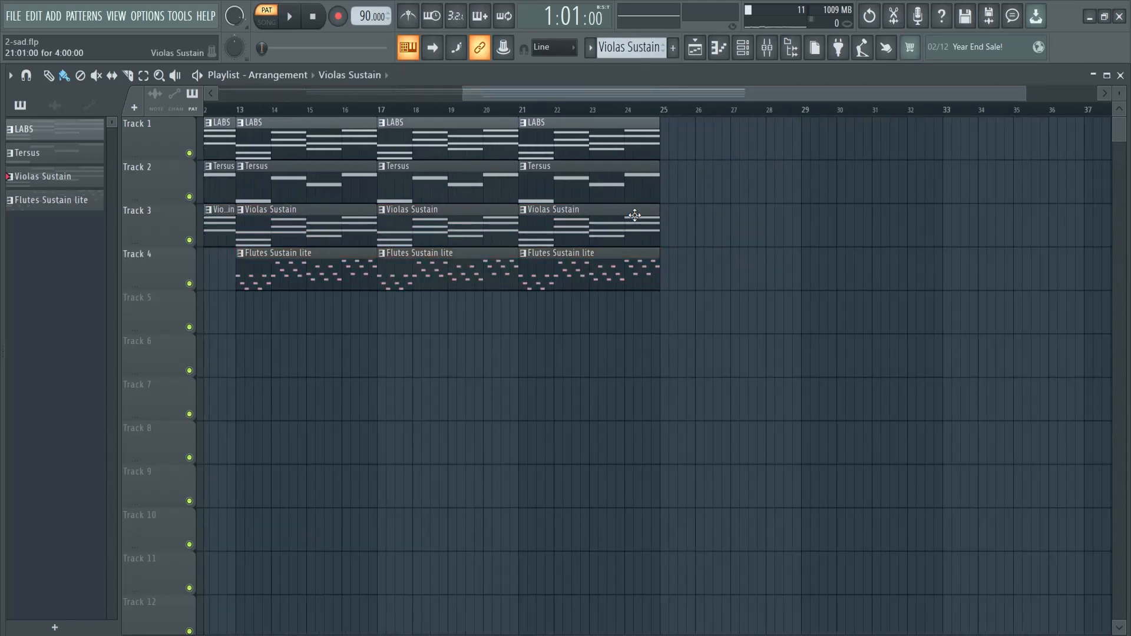
pyautogui.click(667, 221)
pyautogui.moveTo(709, 93); pyautogui.dragTo(498, 92)
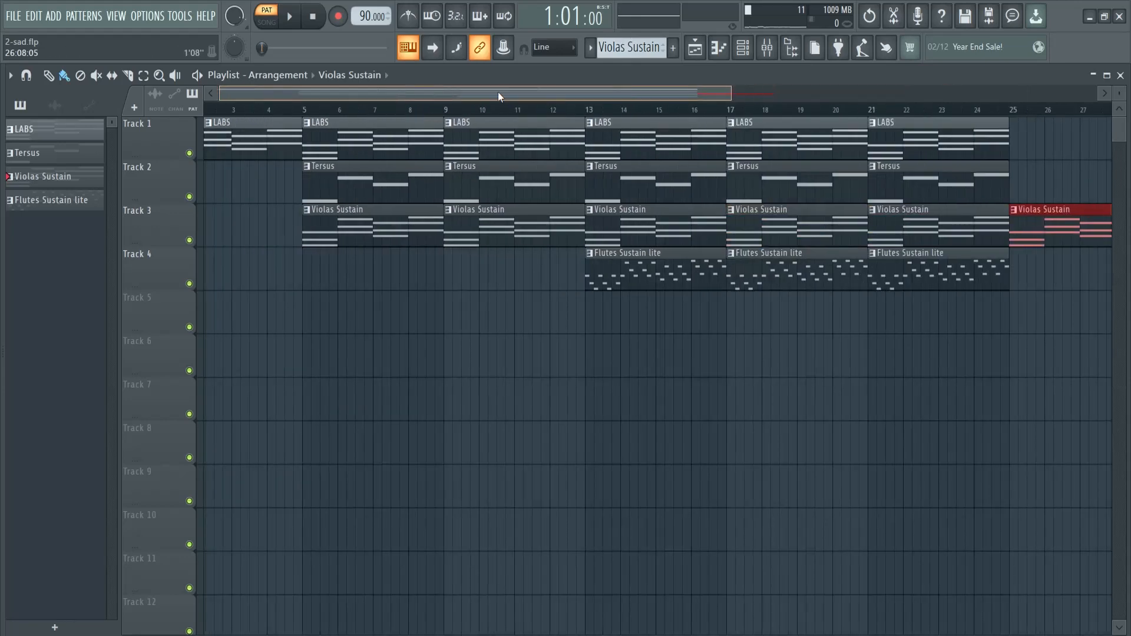
# Create a new pattern named drums and bring up the channel rack for it below the playlist clips
pyautogui.click(673, 47)
pyautogui.write('drums')
pyautogui.press('Return')
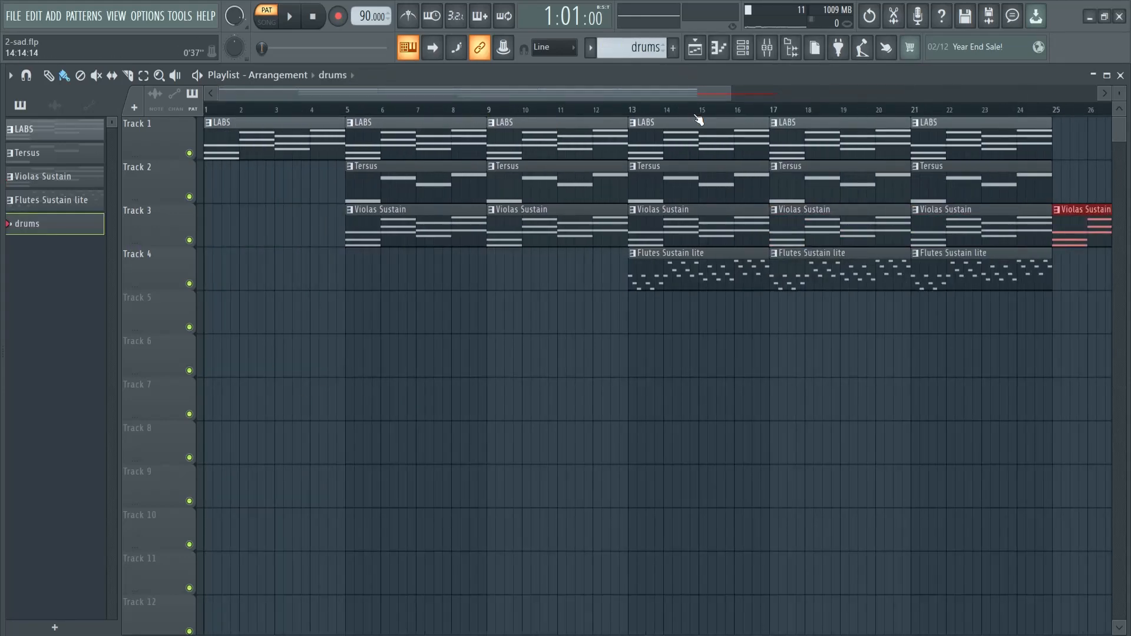
pyautogui.moveTo(729, 91); pyautogui.dragTo(907, 91)
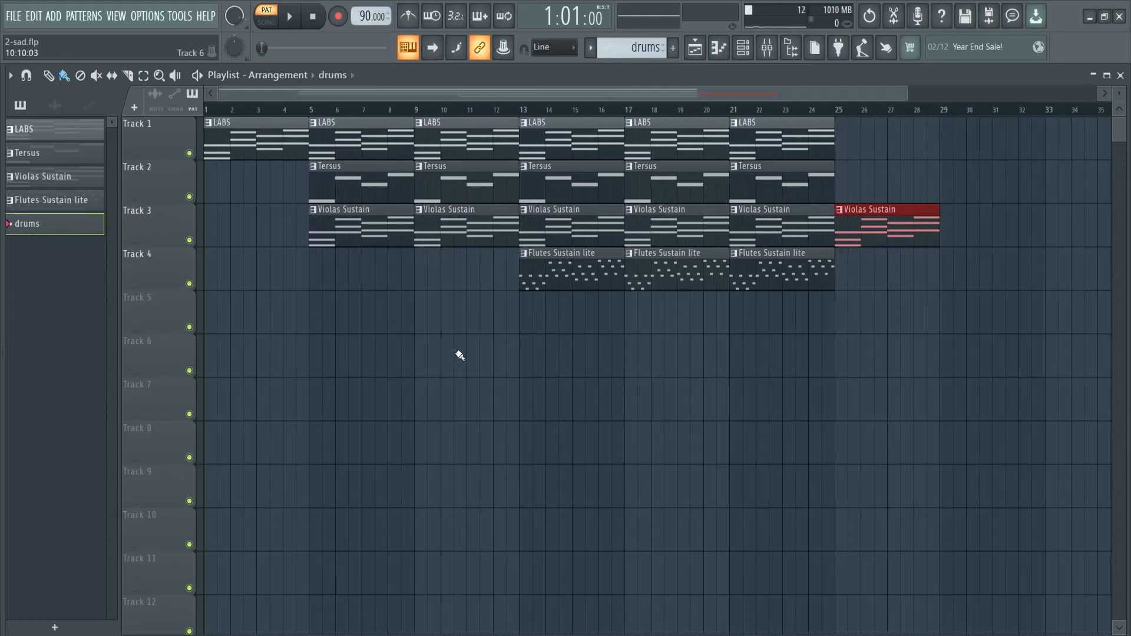
pyautogui.press('F6')
pyautogui.moveTo(769, 219); pyautogui.dragTo(718, 313)
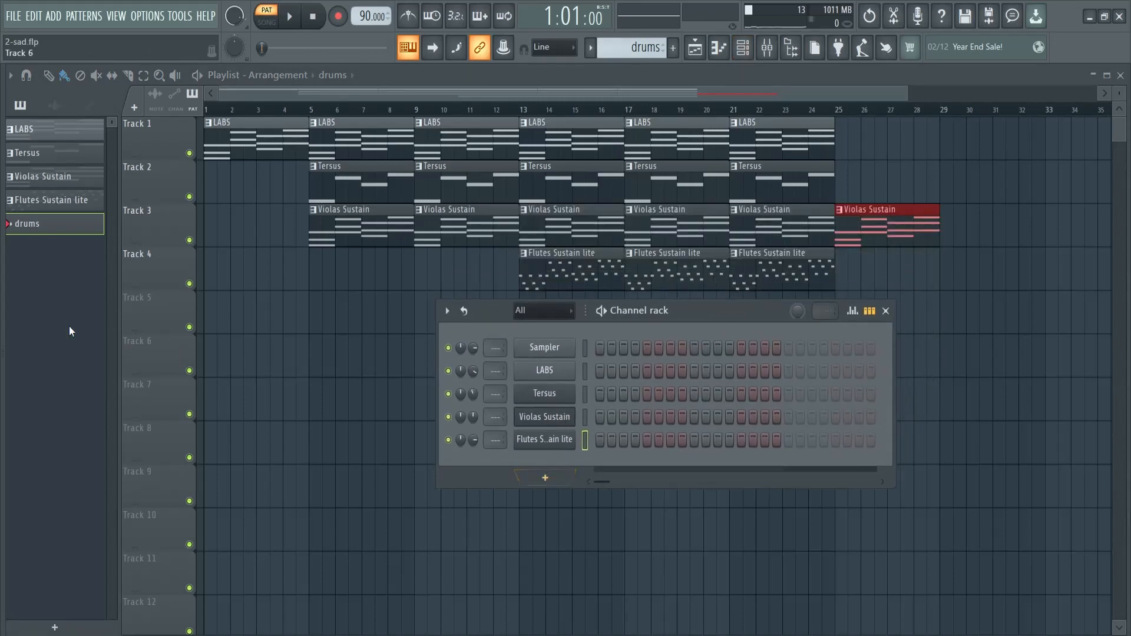
# Reveal the sample browser and look through the drum shots of the Lo-Fi Sample Pack - Lunar (BVKER)
pyautogui.moveTo(2, 335); pyautogui.dragTo(99, 336)
pyautogui.scroll(4, 71, 315)
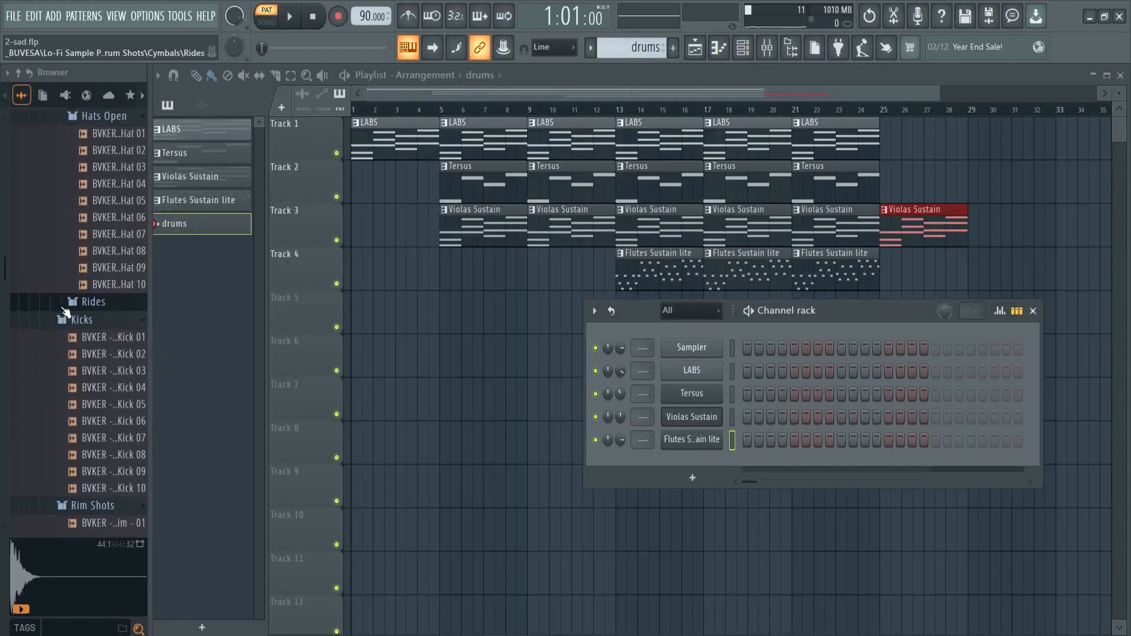
pyautogui.scroll(7, 90, 336)
pyautogui.scroll(-5, 91, 353)
pyautogui.scroll(6, 90, 365)
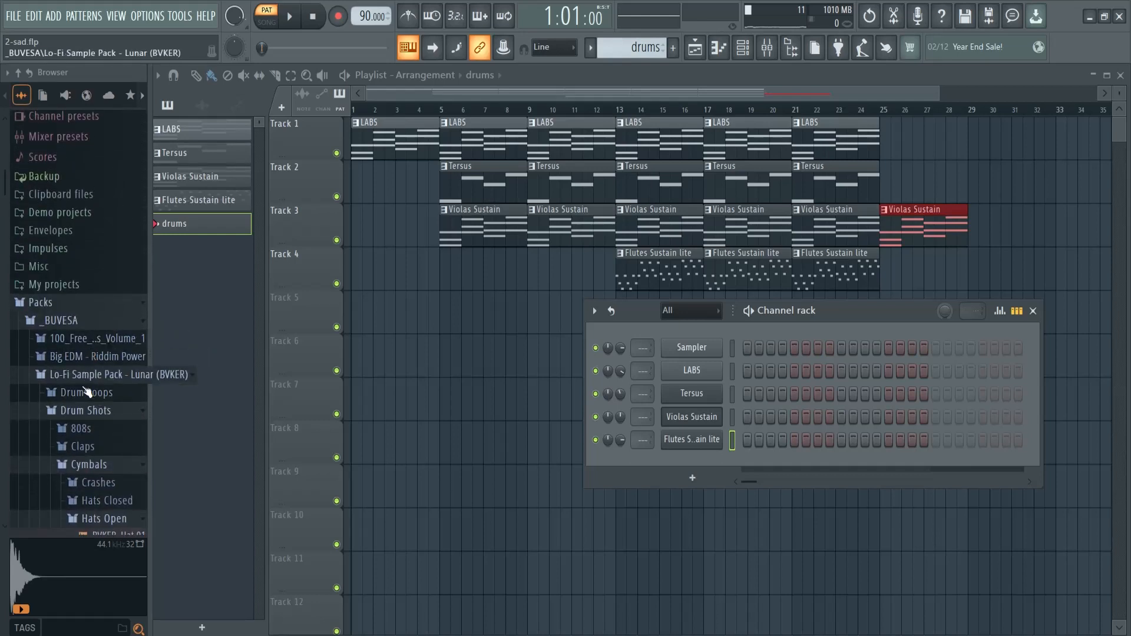
pyautogui.scroll(-5, 88, 389)
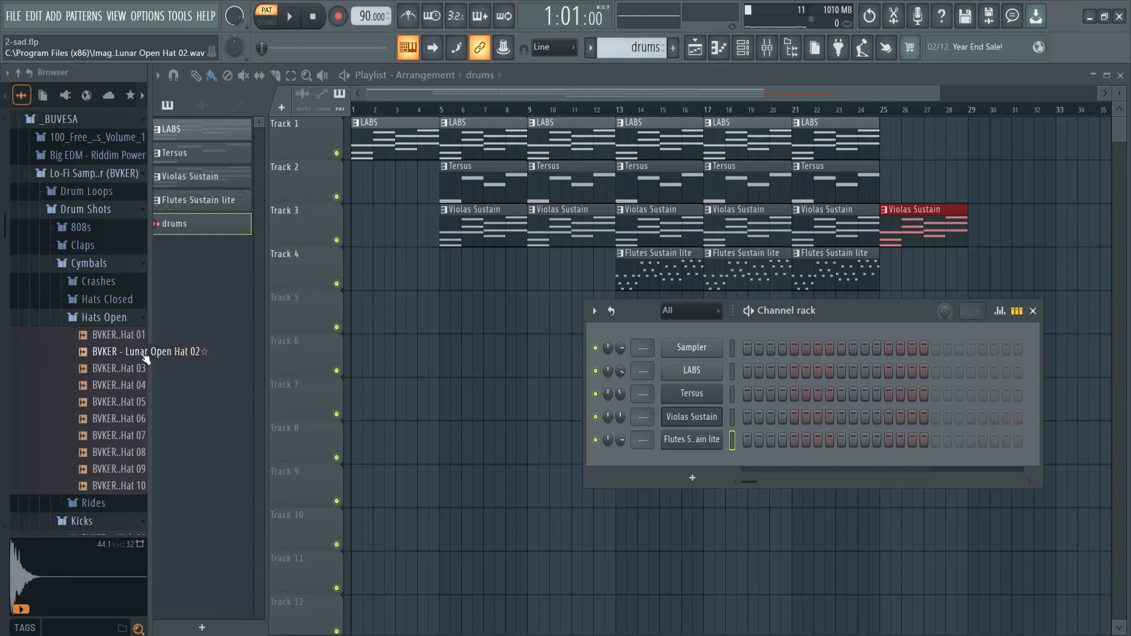
pyautogui.moveTo(145, 357); pyautogui.dragTo(137, 358)
pyautogui.scroll(-2, 114, 357)
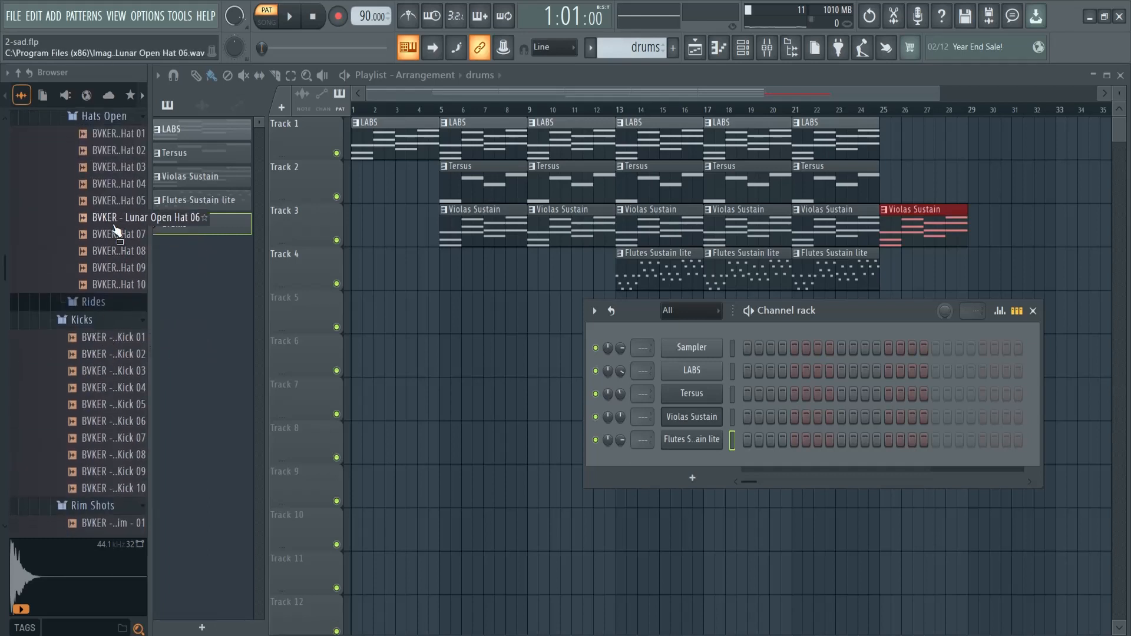
pyautogui.scroll(1, 117, 250)
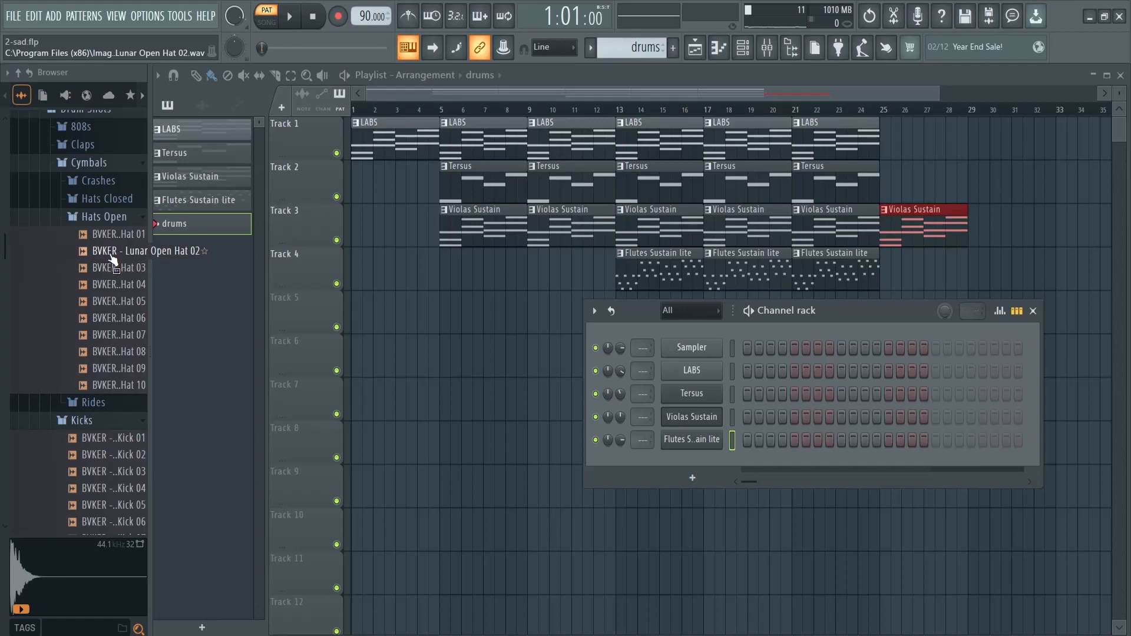
pyautogui.scroll(-3, 112, 259)
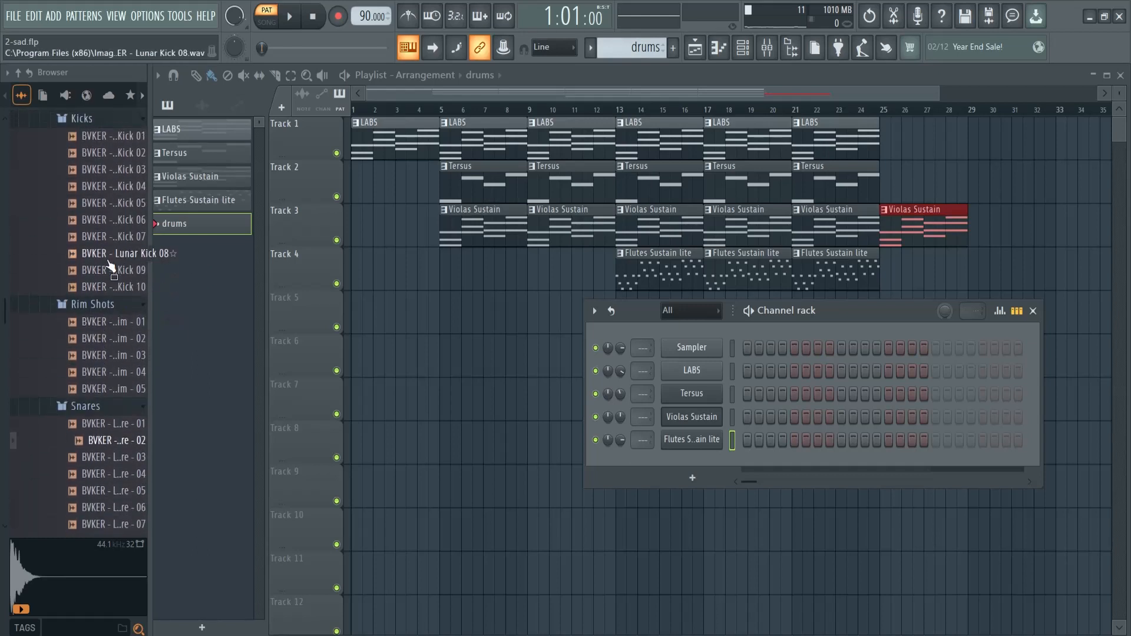
pyautogui.scroll(1, 112, 260)
# Audition the kick samples from Lunar Kick 01 through Lunar Kick 10
pyautogui.click(115, 236)
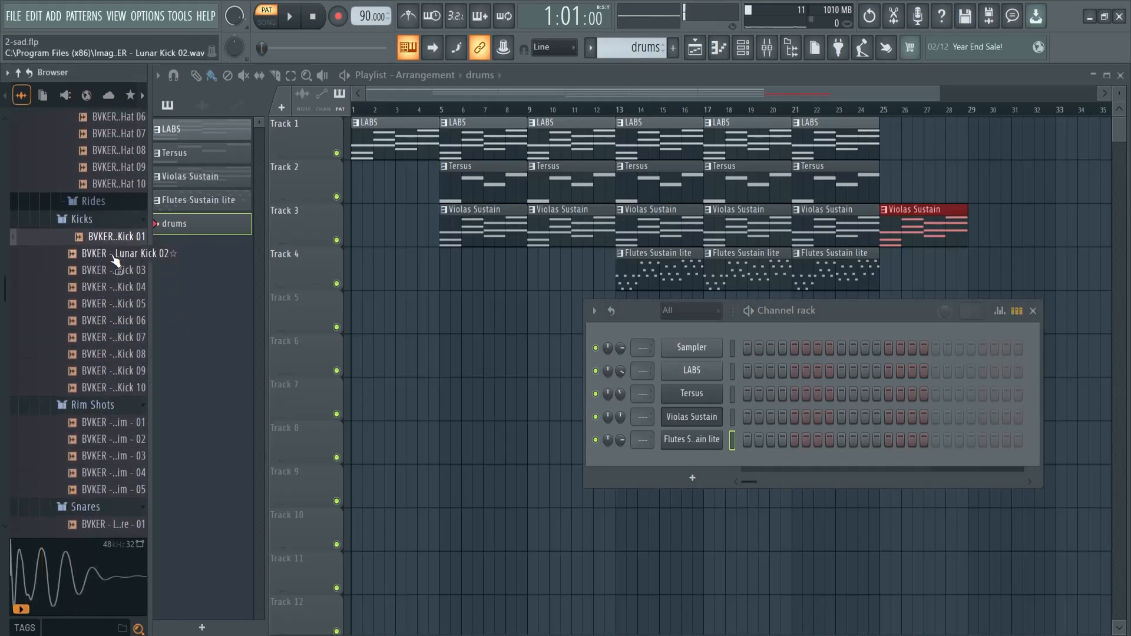
pyautogui.click(115, 254)
pyautogui.click(115, 271)
pyautogui.click(116, 287)
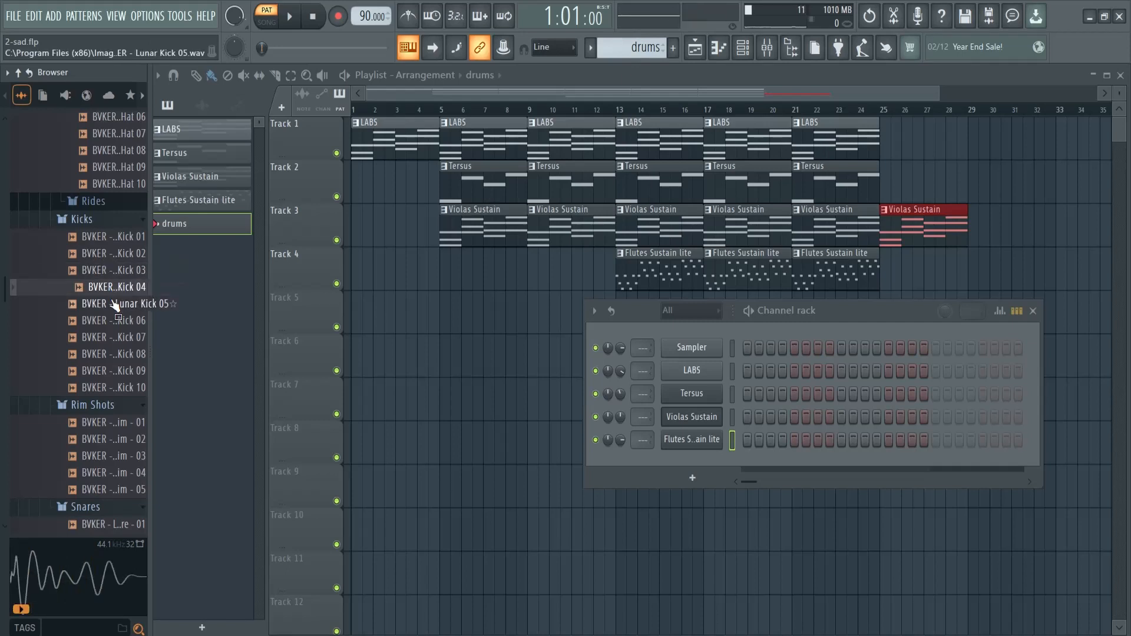
pyautogui.click(115, 303)
pyautogui.click(116, 320)
pyautogui.click(117, 336)
pyautogui.click(118, 354)
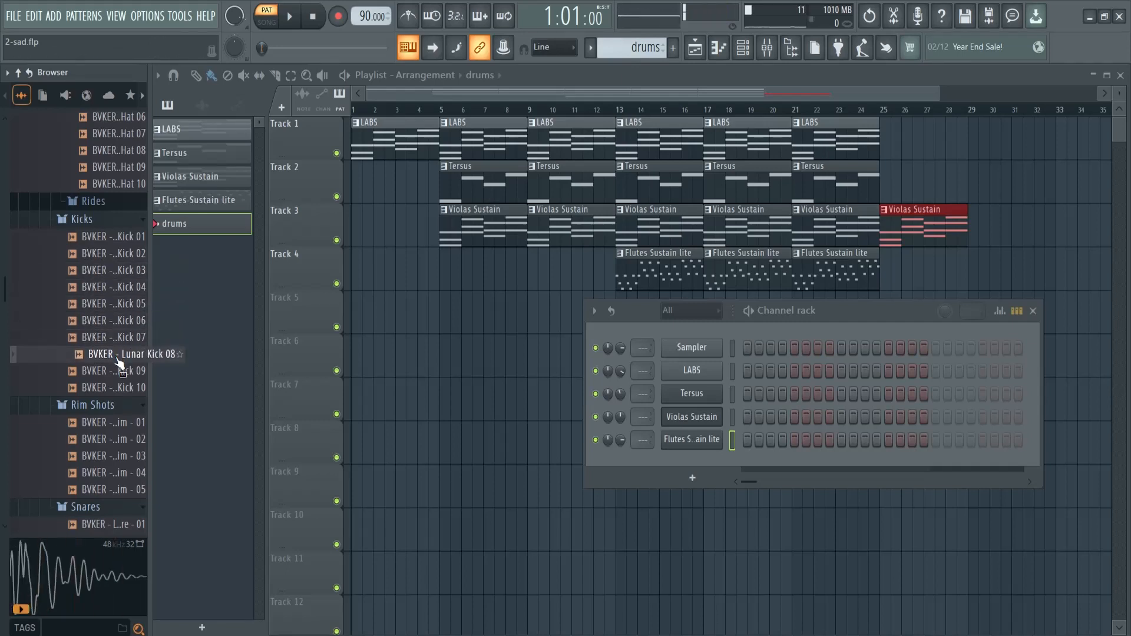
pyautogui.click(119, 371)
pyautogui.click(122, 387)
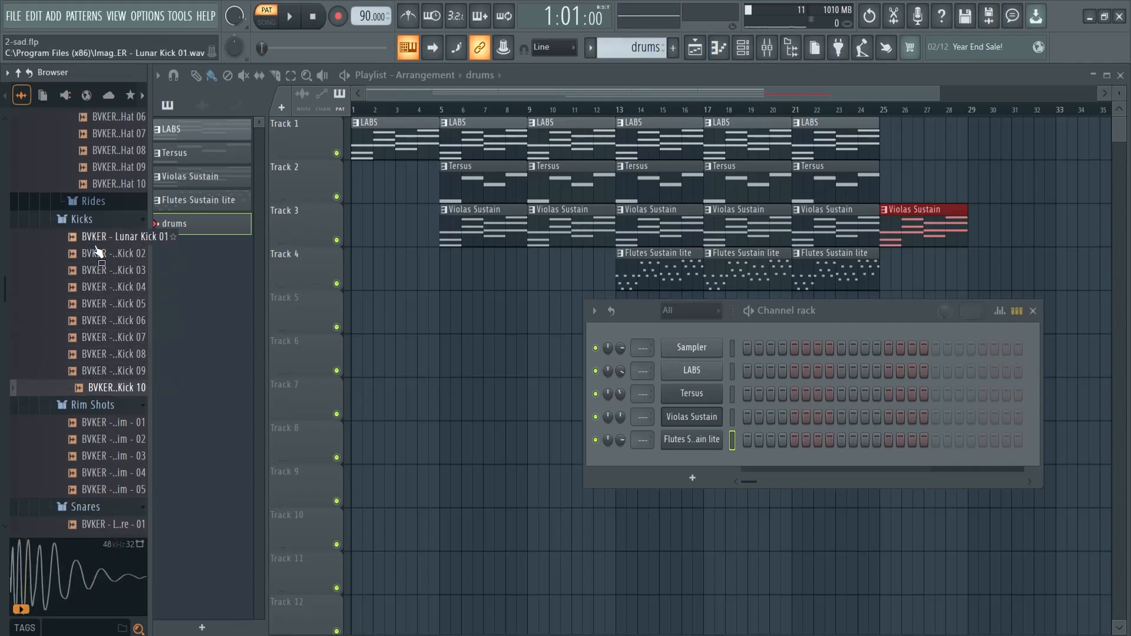
# Widen the browser, replay some of the kicks, and add Lunar Kick 03 as a new channel in the channel rack
pyautogui.moveTo(151, 267); pyautogui.dragTo(250, 269)
pyautogui.click(149, 254)
pyautogui.click(148, 238)
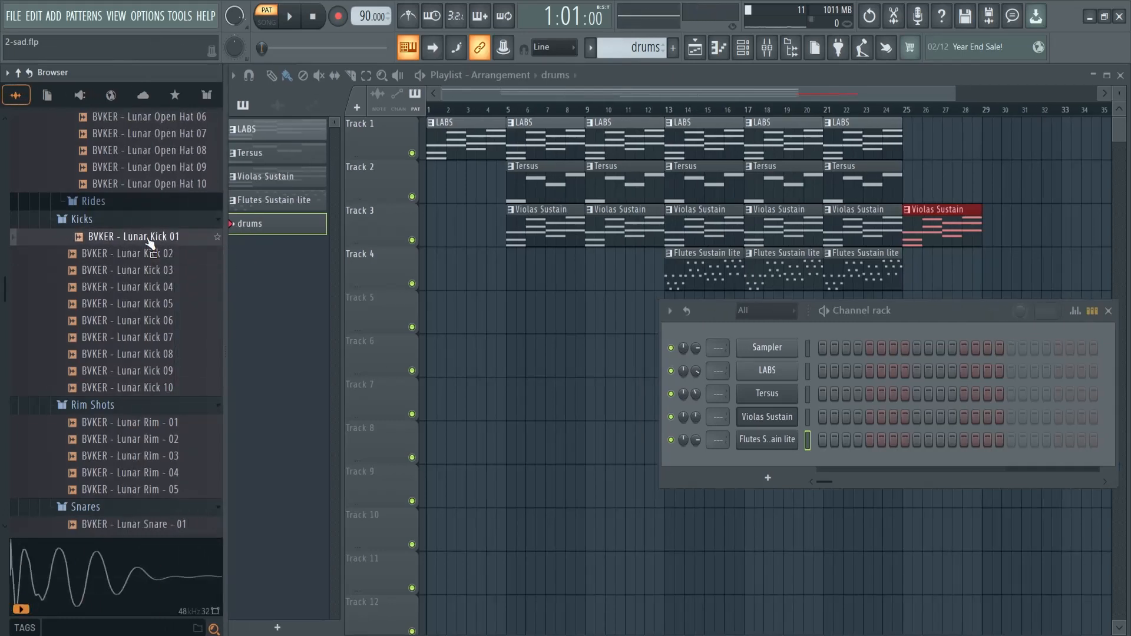
pyautogui.moveTo(147, 270); pyautogui.dragTo(745, 478)
pyautogui.moveTo(934, 307); pyautogui.dragTo(745, 308)
# Place Lunar Kick 03 hits on steps 1 and 9 of the drums pattern and listen to the pattern
pyautogui.rightClick(593, 463)
pyautogui.click(798, 478)
pyautogui.press('space')
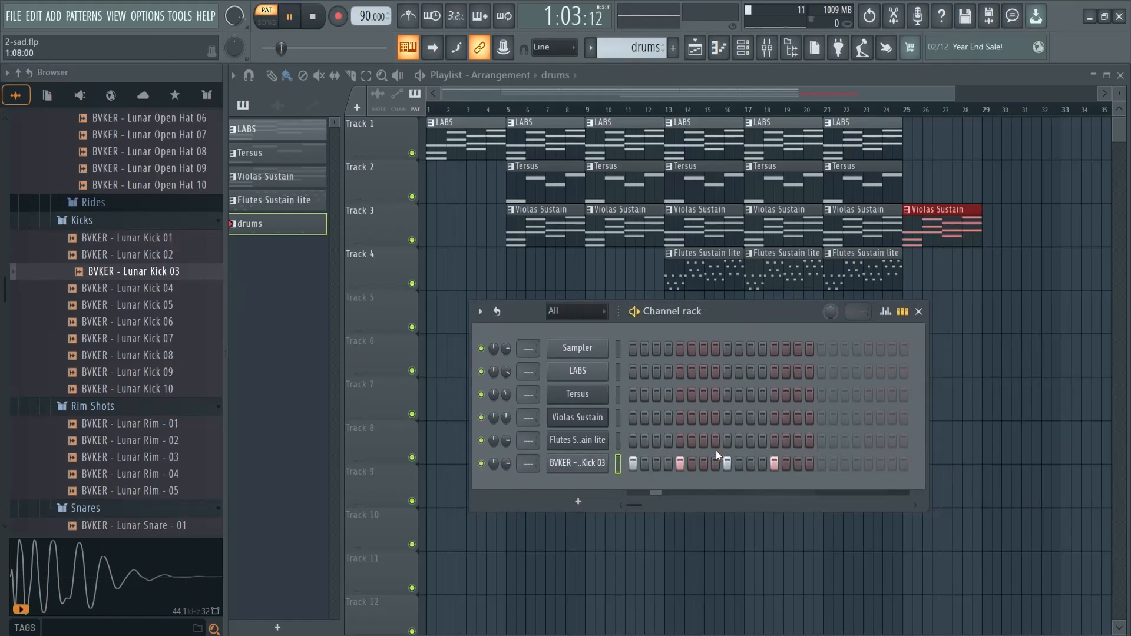
pyautogui.moveTo(705, 313); pyautogui.dragTo(650, 266)
pyautogui.press('space')
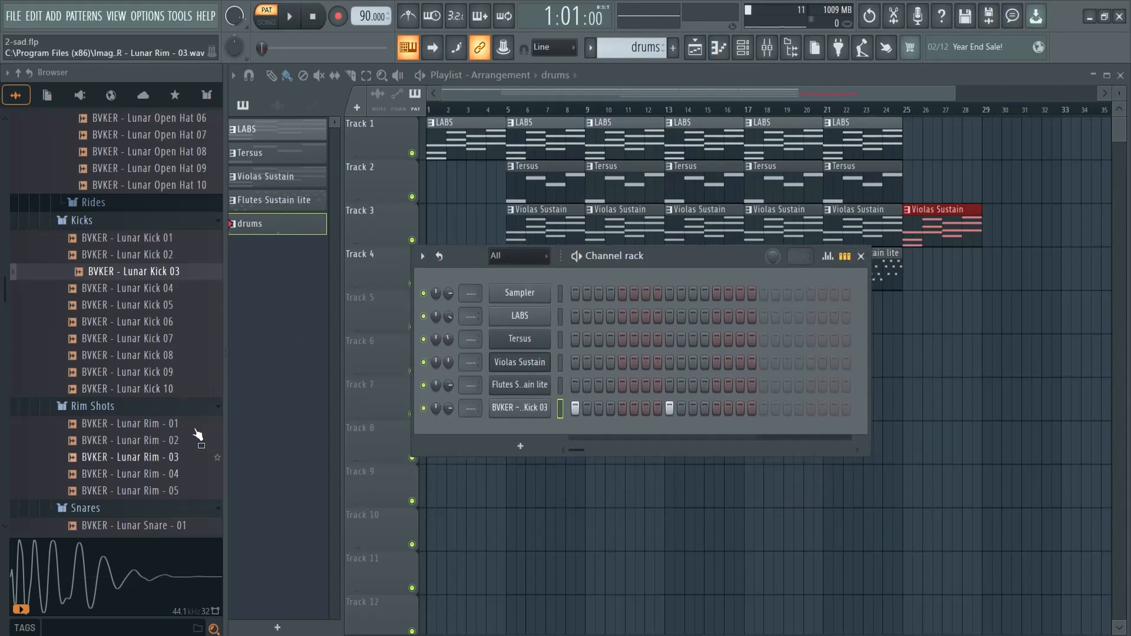
# Audition the first two Lunar rim shots and add Lunar Rim - 02 as a new channel
pyautogui.click(134, 423)
pyautogui.click(157, 440)
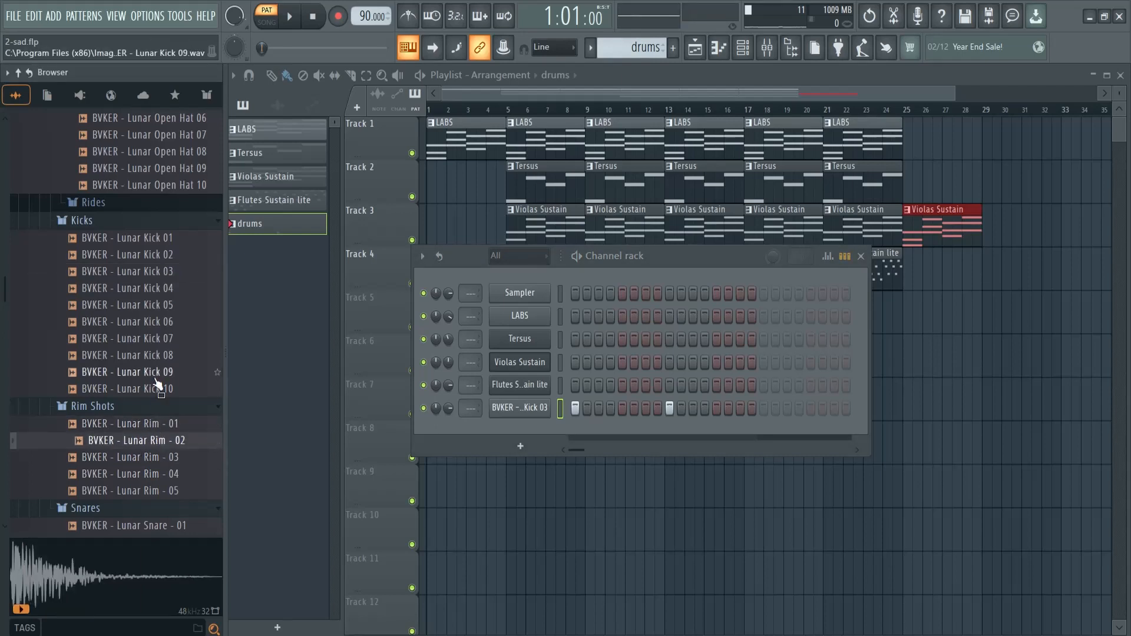
pyautogui.moveTo(158, 449); pyautogui.dragTo(530, 448)
pyautogui.scroll(-6, 141, 459)
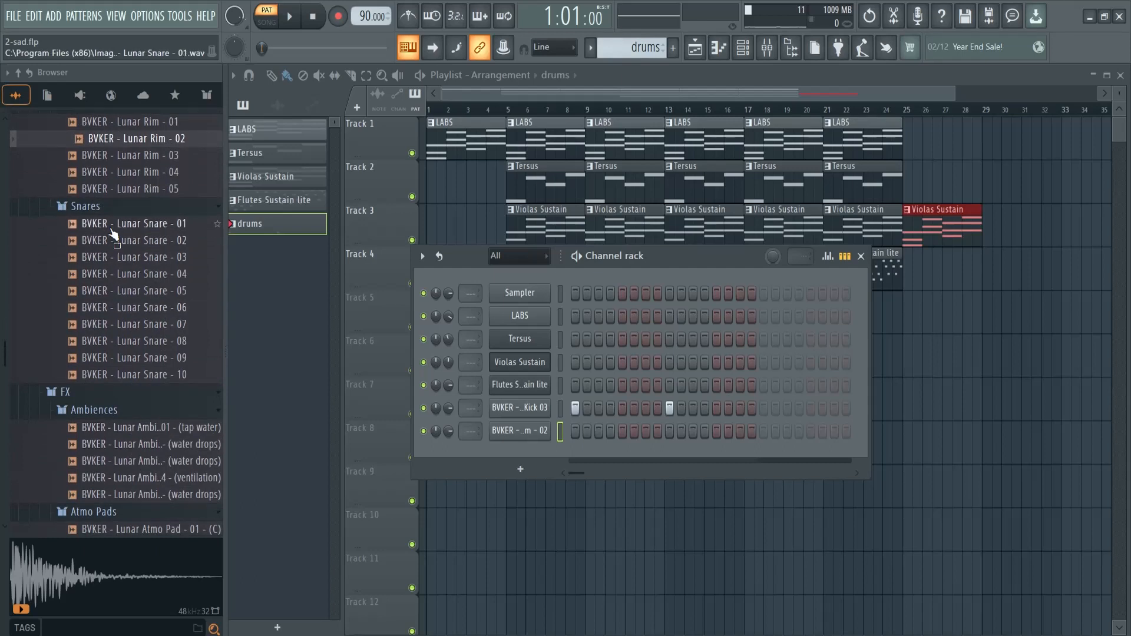
# Add Lunar Snare - 02 as a new channel, place hits on steps 5 and 13, and play the pattern
pyautogui.moveTo(137, 224); pyautogui.dragTo(521, 450)
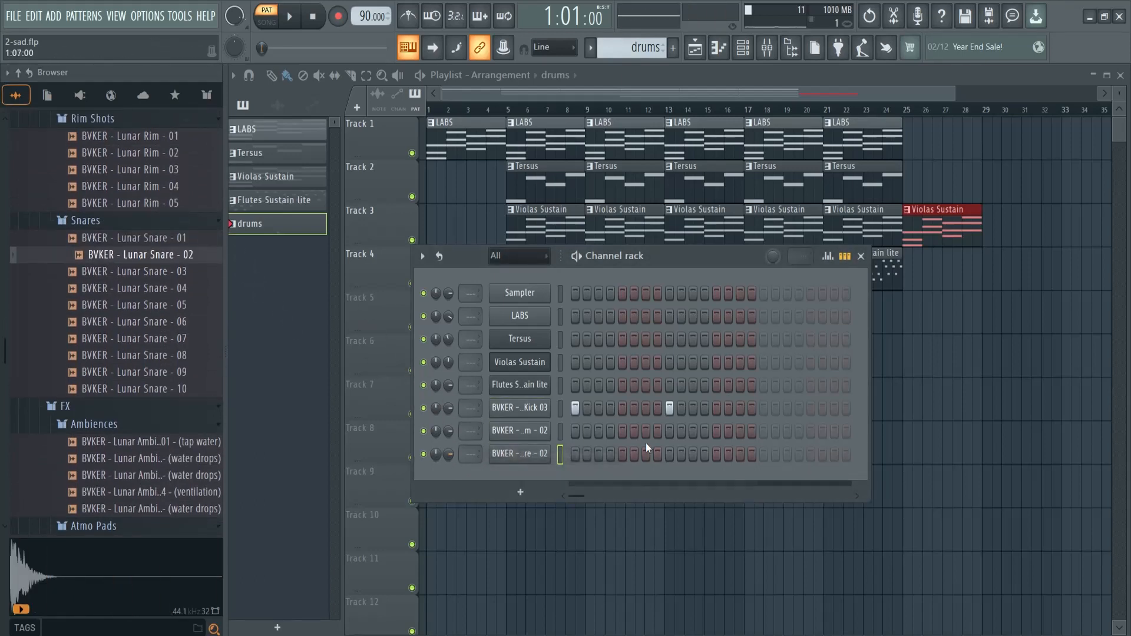
pyautogui.click(718, 454)
pyautogui.press('space')
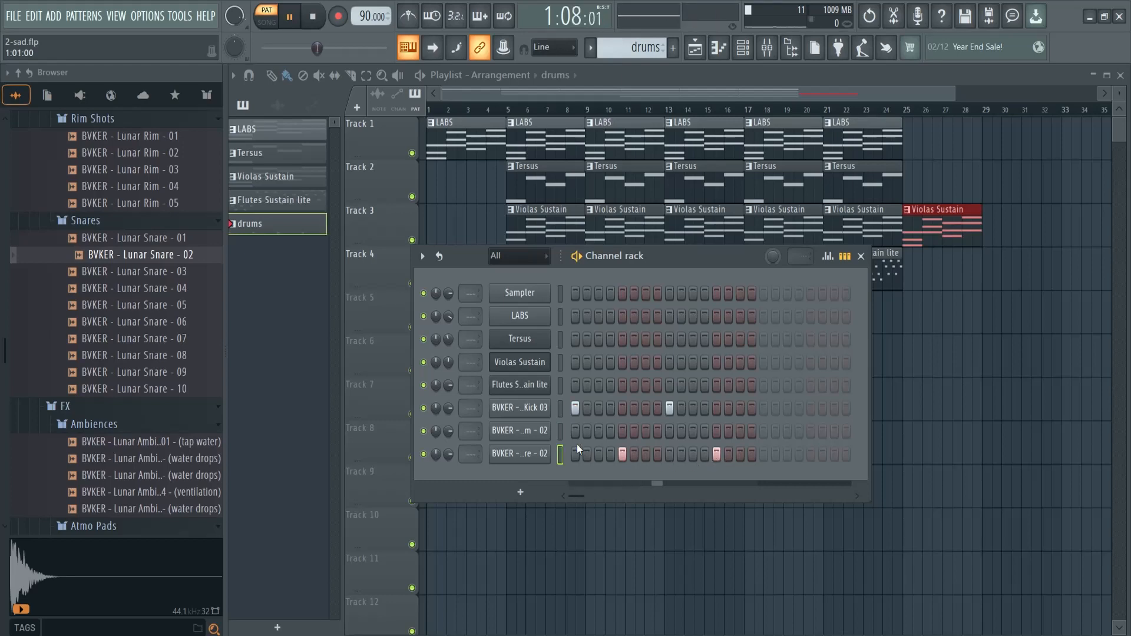
# Try Lunar Rim - 02 hits on steps 3, 7, 11 and 15 while the drums pattern plays
pyautogui.click(598, 430)
pyautogui.click(645, 430)
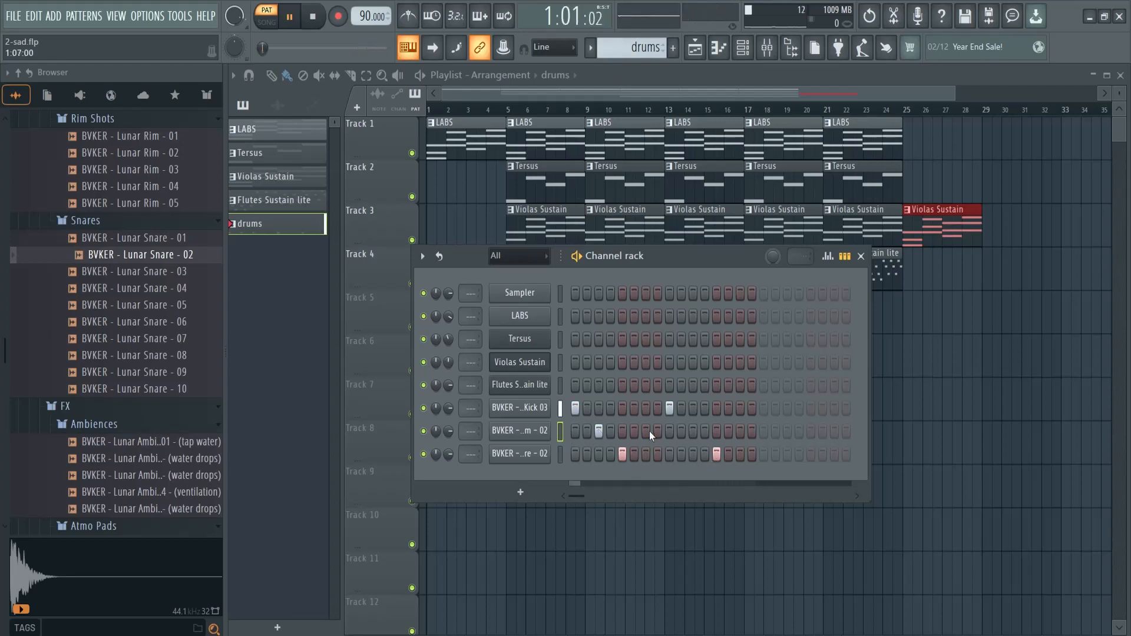
pyautogui.click(693, 430)
pyautogui.click(740, 430)
pyautogui.press('space')
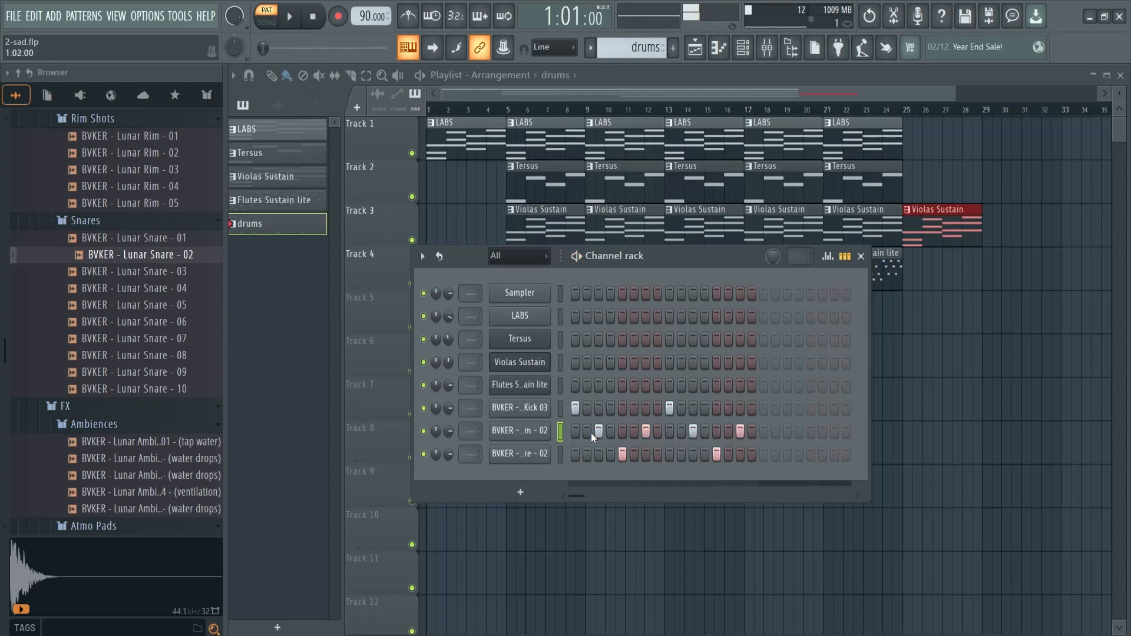
# Test a lone Lunar Rim - 02 hit on step 9 during playback and replace it with one on step 13
pyautogui.click(669, 430)
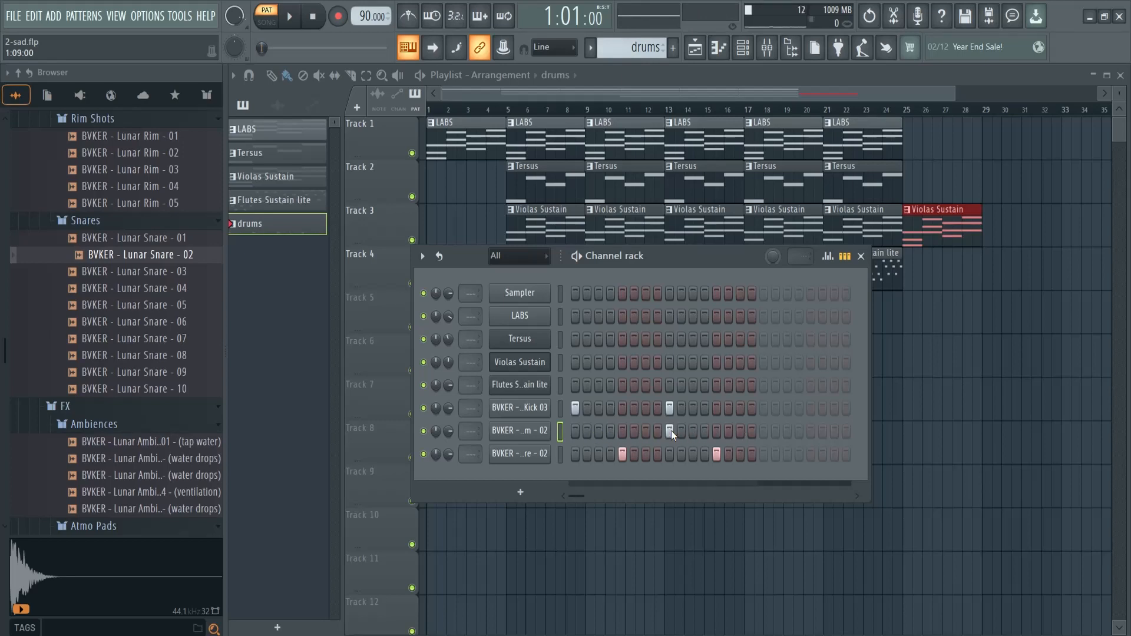
pyautogui.press('space')
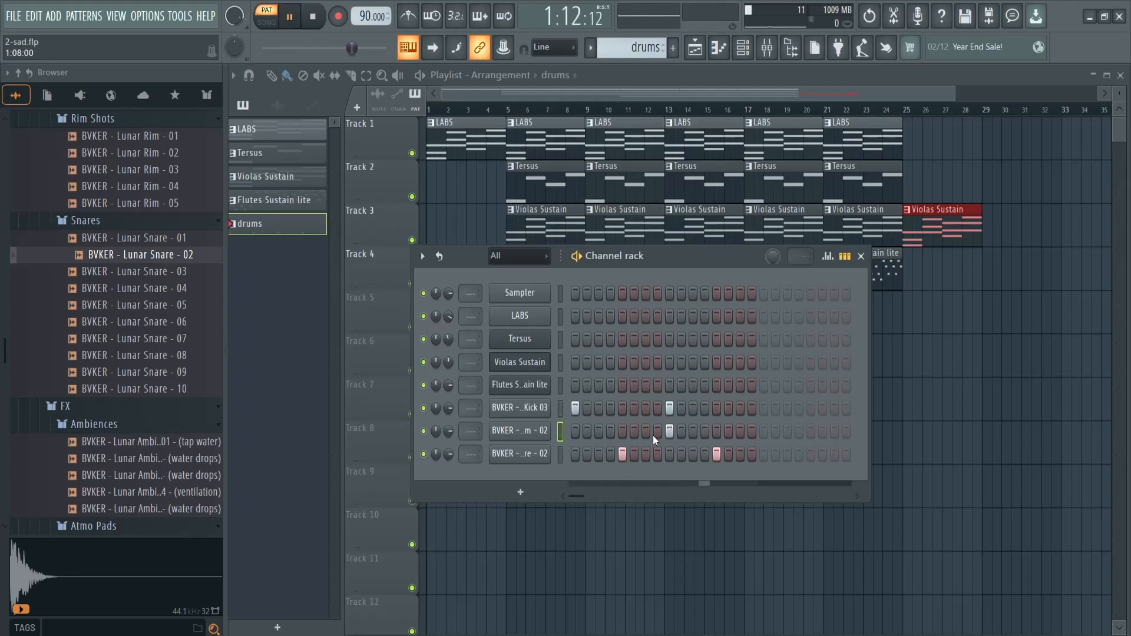
pyautogui.click(669, 431)
pyautogui.click(717, 430)
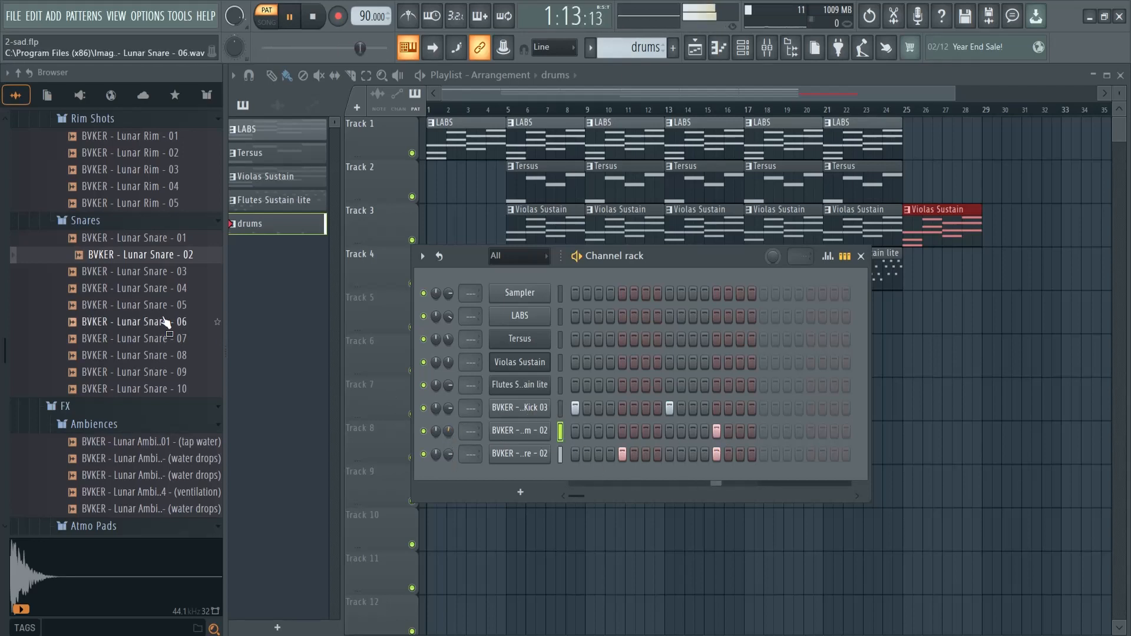
pyautogui.press('space')
# Audition Lunar Kick 07, add a Lunar Kick 03 hit on step 7, and play the drums pattern
pyautogui.scroll(4, 147, 254)
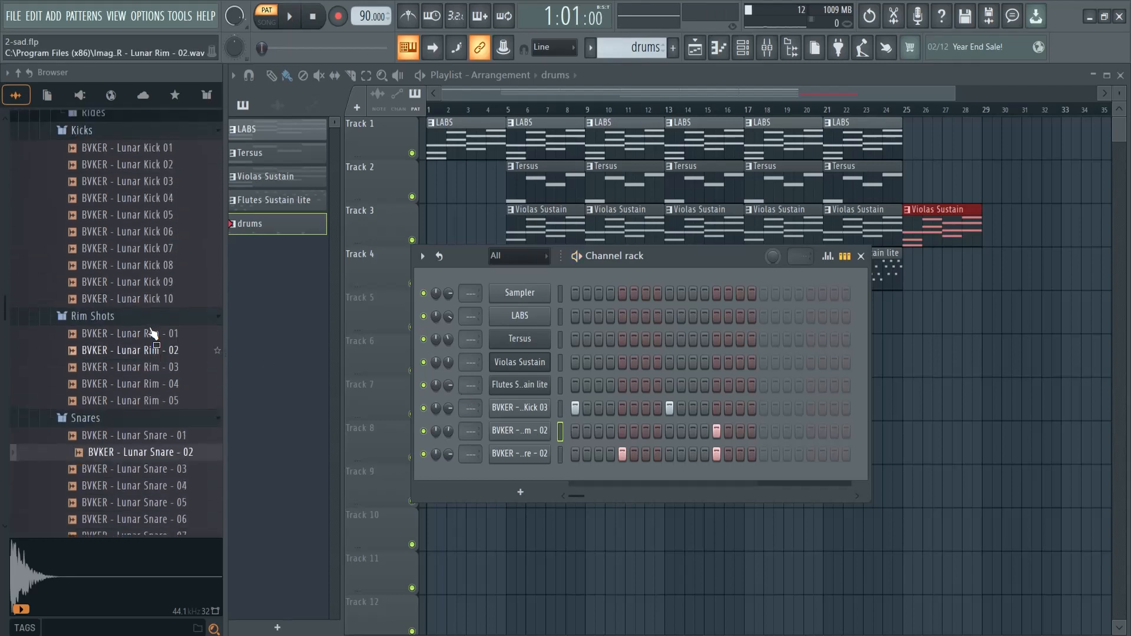
pyautogui.click(151, 252)
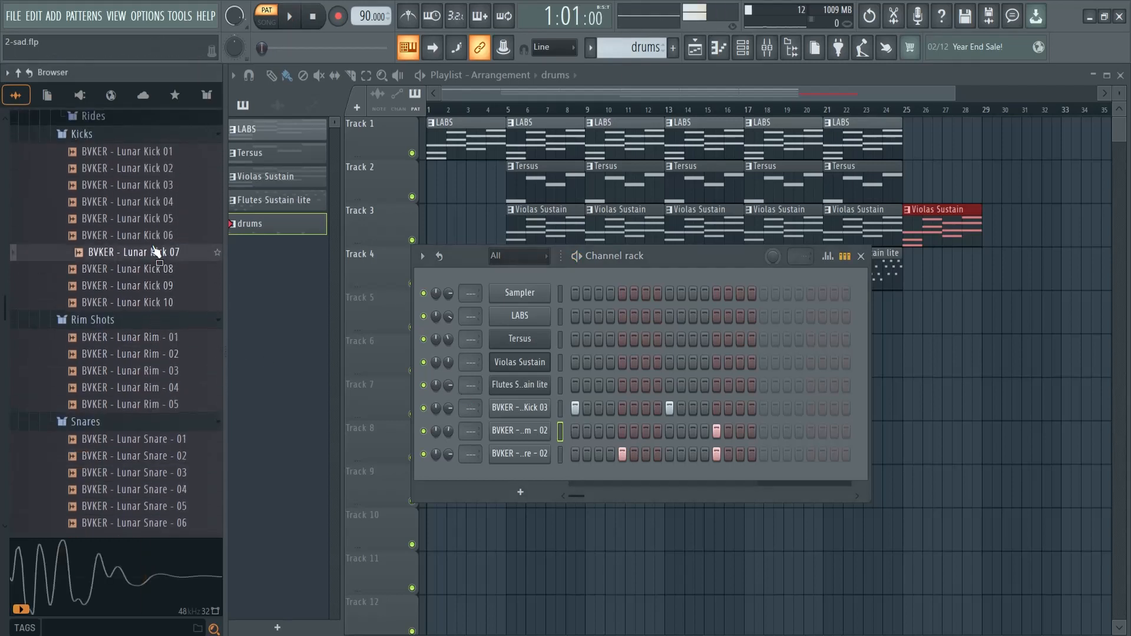
pyautogui.click(645, 407)
pyautogui.press('space')
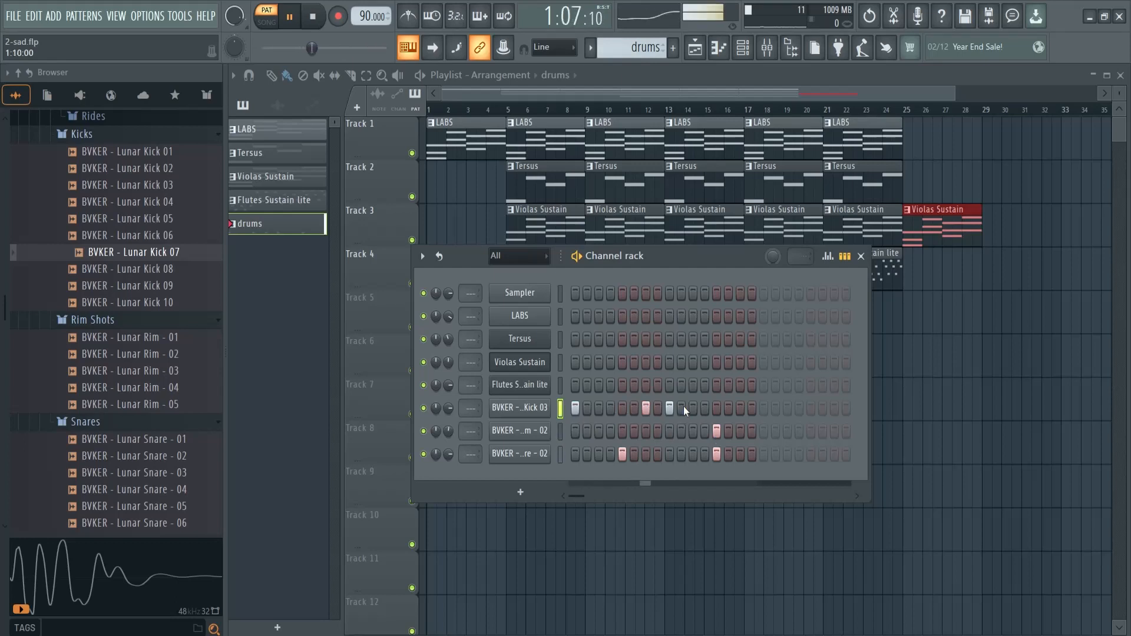
# Adjust the Lunar Snare - 02 channel volume and paint drums clips along Track 5 from bar 9 through bar 20
pyautogui.moveTo(449, 408); pyautogui.dragTo(448, 454)
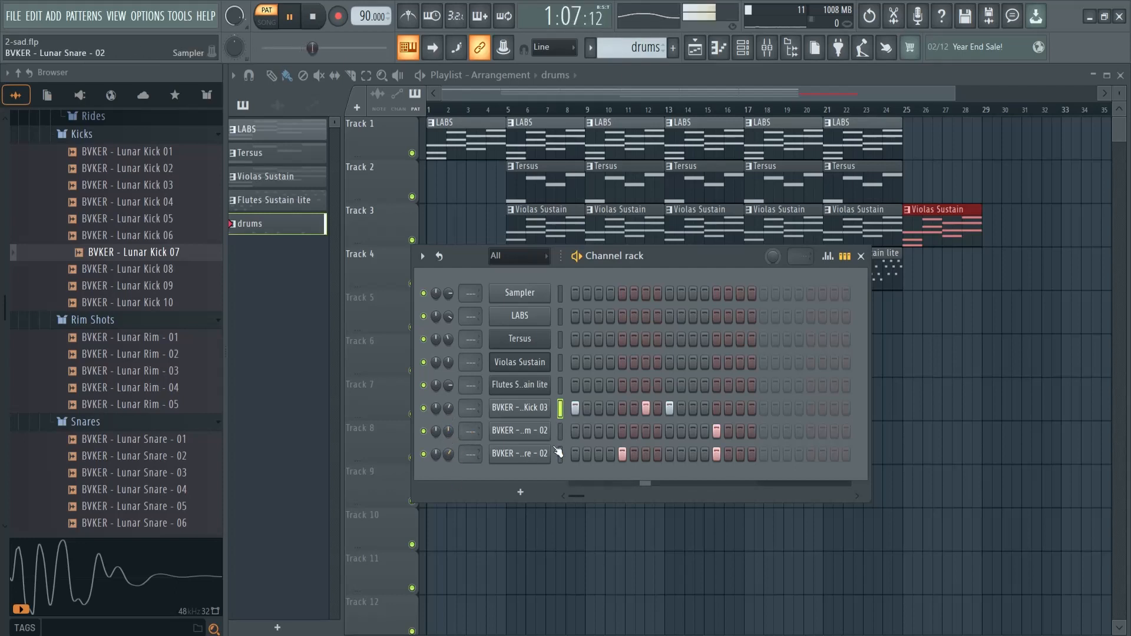
pyautogui.press('space')
pyautogui.moveTo(709, 249); pyautogui.dragTo(665, 409)
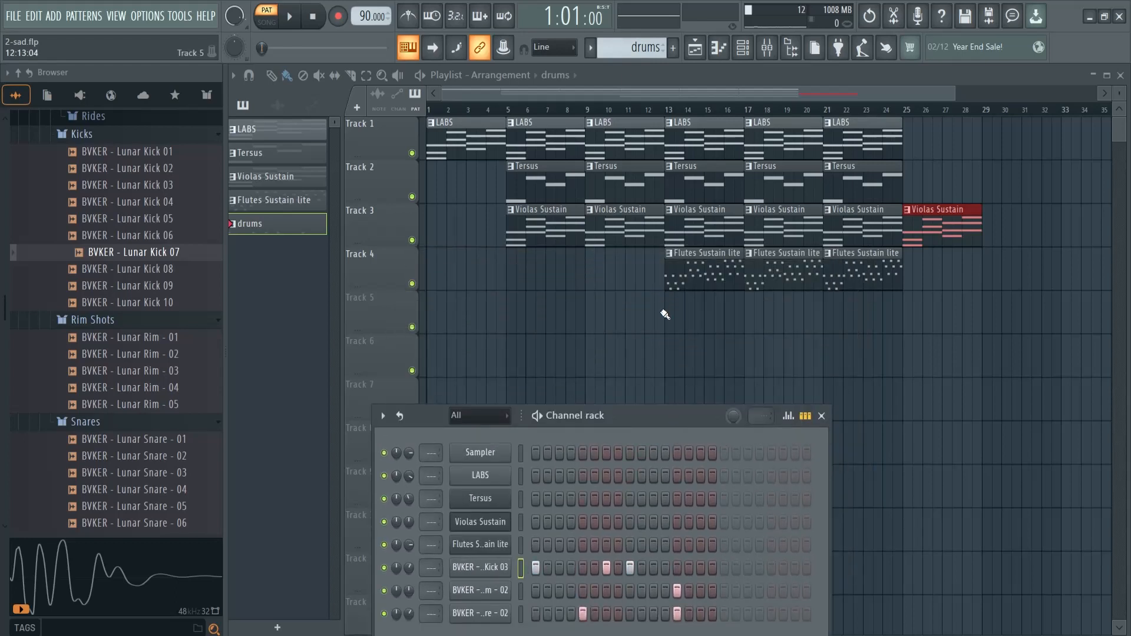
pyautogui.moveTo(589, 314); pyautogui.dragTo(815, 316)
# Play the song from bar 9 to hear the drums with the other instruments
pyautogui.click(586, 112)
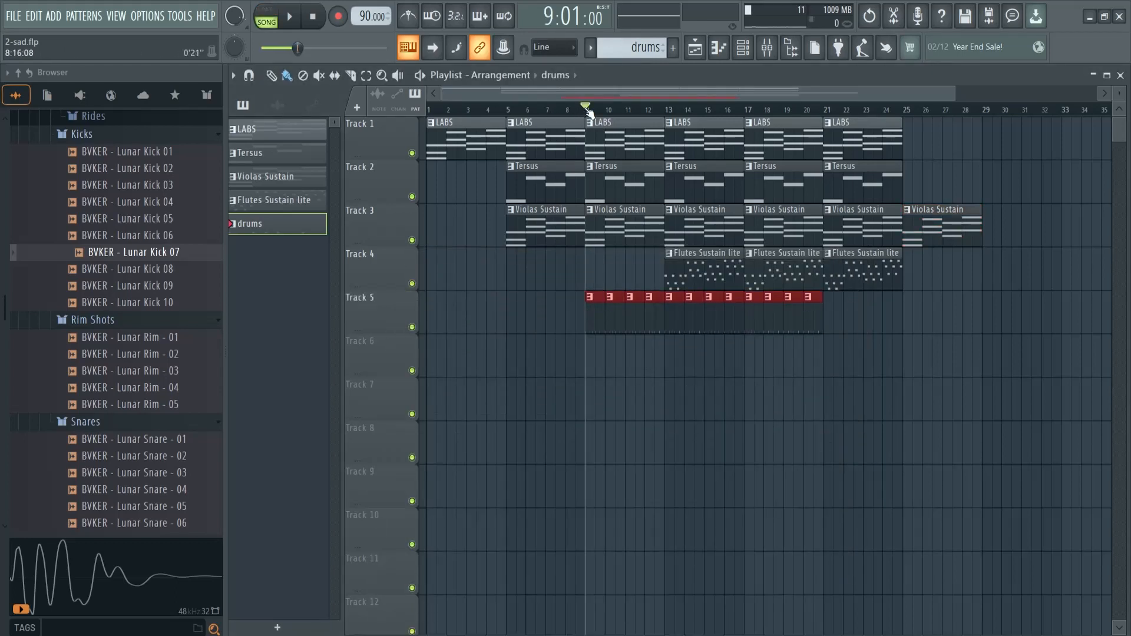
pyautogui.press('space')
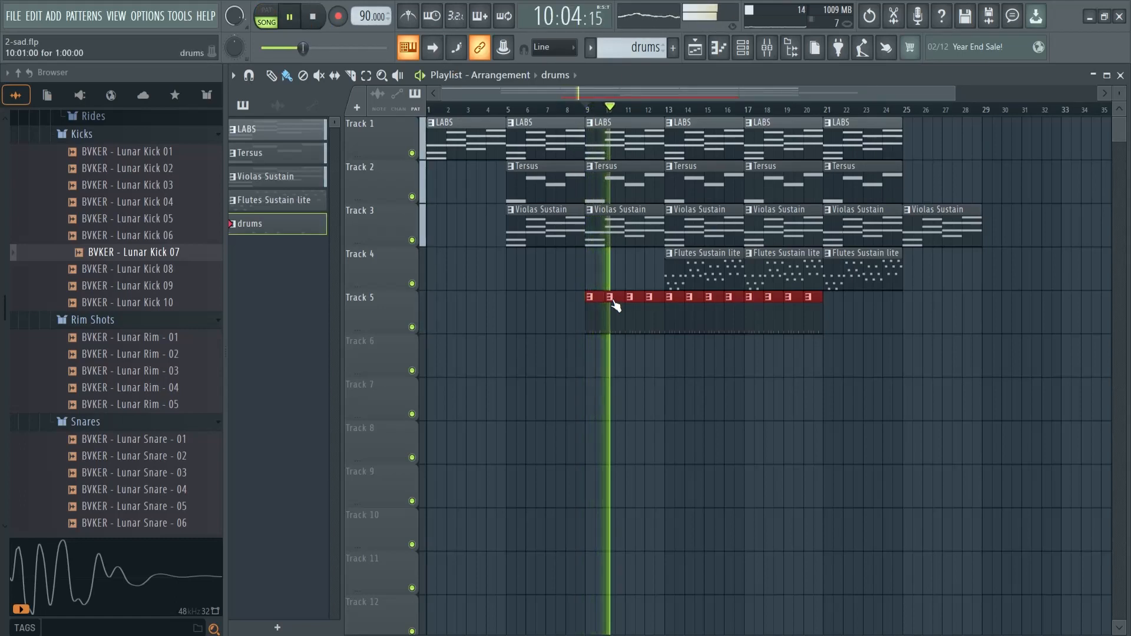
pyautogui.press('space')
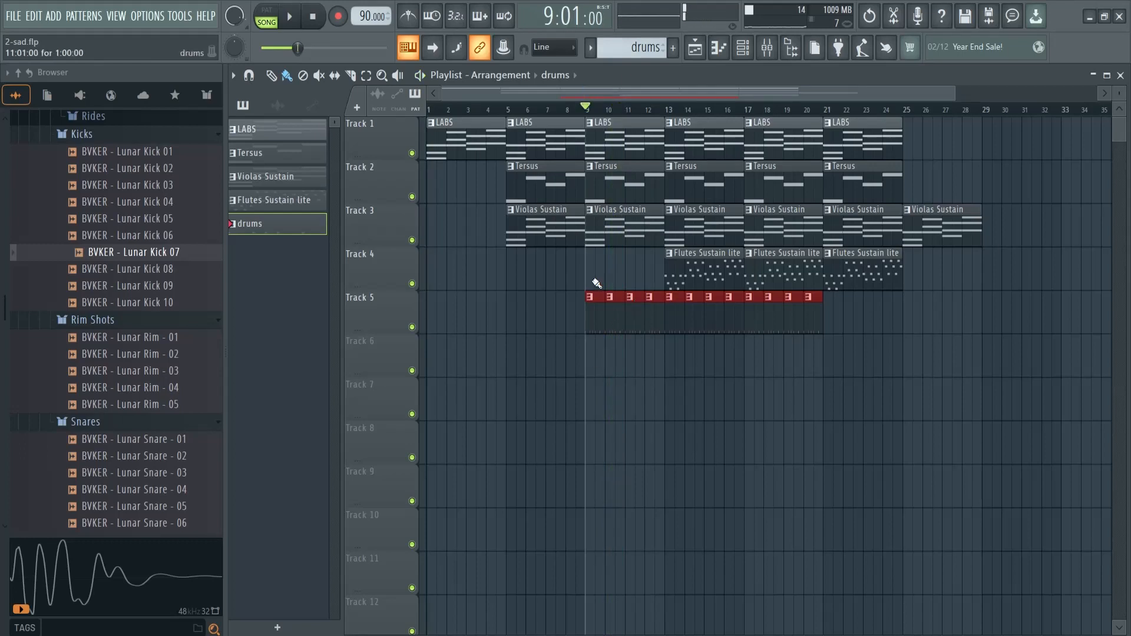
# Make the drums clip at bar 12 on Track 5 a unique pattern
pyautogui.moveTo(955, 93); pyautogui.dragTo(692, 93)
pyautogui.moveTo(645, 93); pyautogui.dragTo(729, 94)
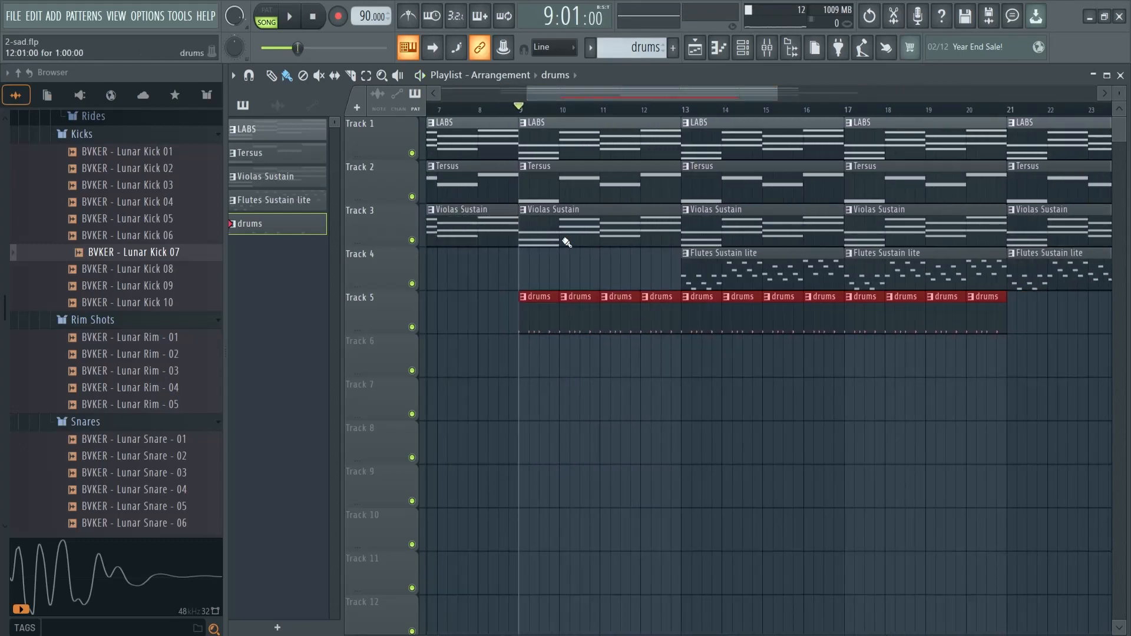
pyautogui.moveTo(225, 172); pyautogui.dragTo(149, 172)
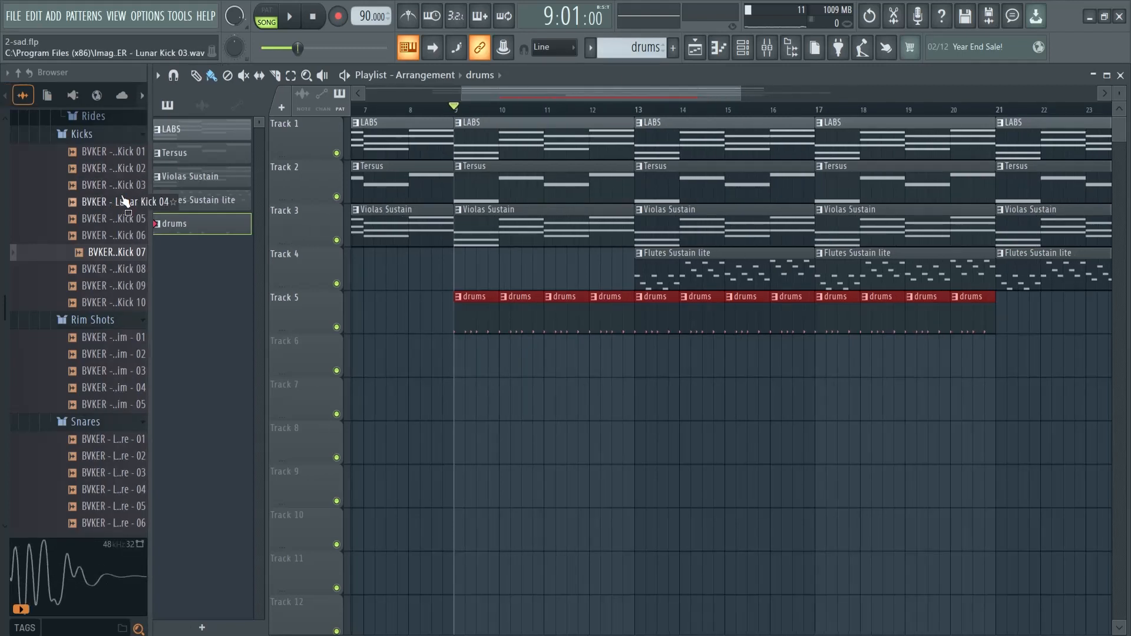
pyautogui.moveTo(151, 250); pyautogui.dragTo(3, 241)
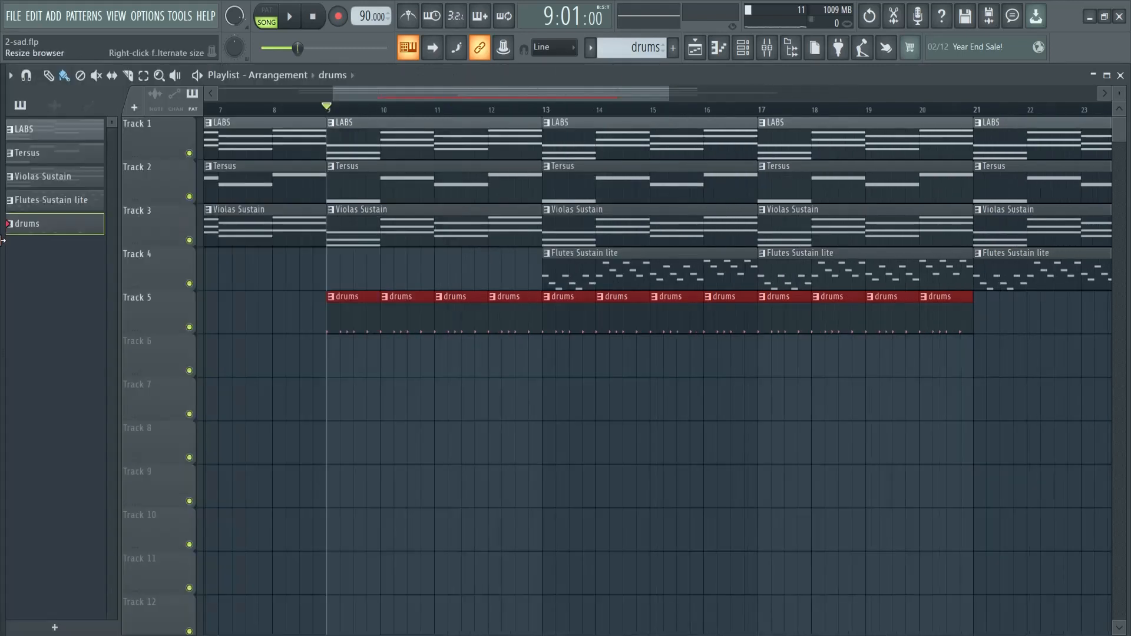
pyautogui.rightClick(493, 300)
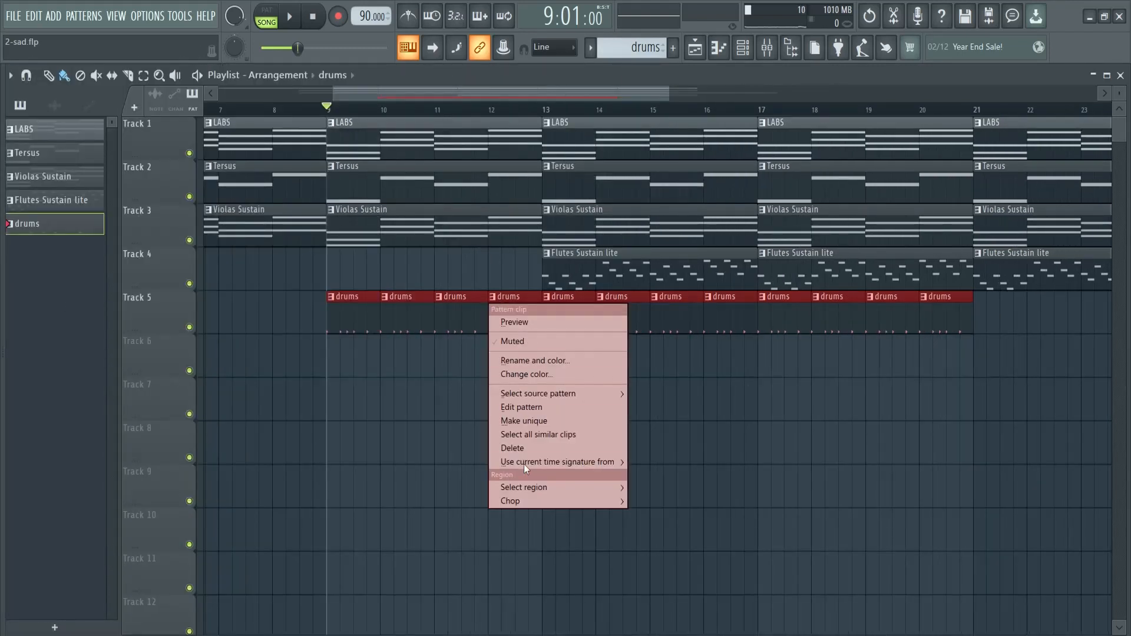
pyautogui.click(518, 420)
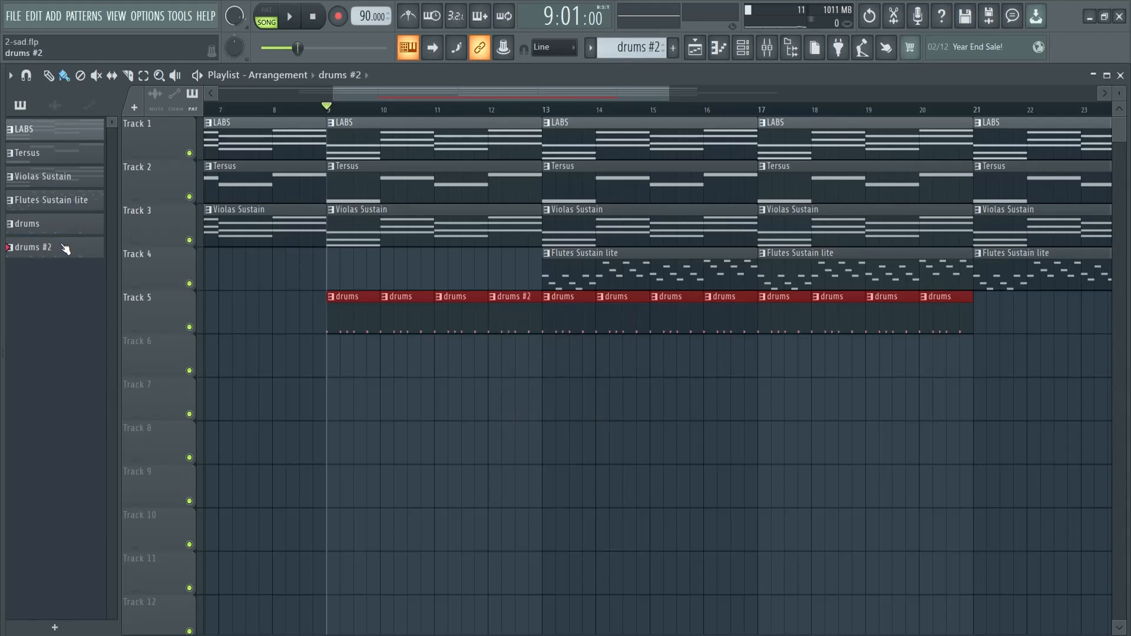
# Open the drums #2 pattern with all its channels shown and play it on its own
pyautogui.doubleClick(512, 296)
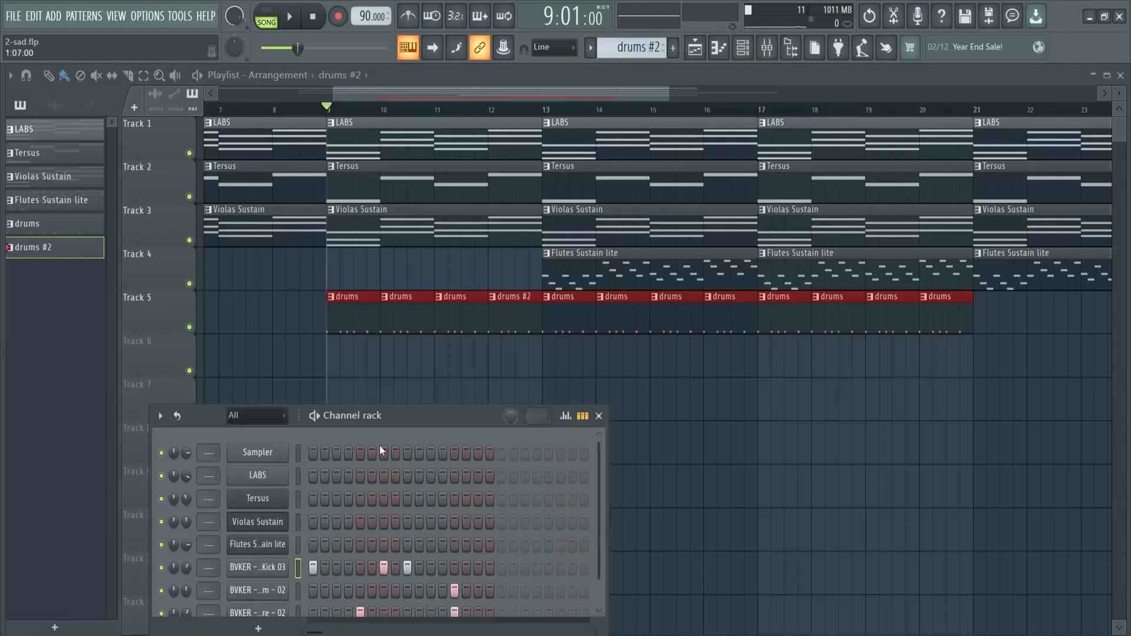
pyautogui.moveTo(419, 414); pyautogui.dragTo(584, 256)
pyautogui.press('l')
pyautogui.press('space')
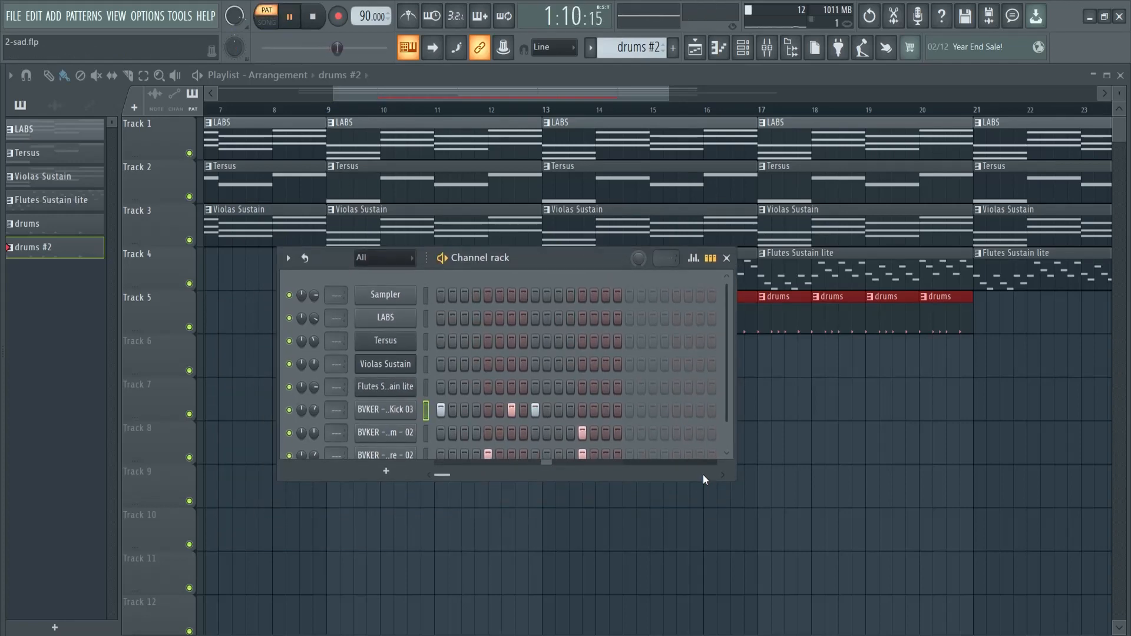
pyautogui.moveTo(702, 479); pyautogui.dragTo(699, 510)
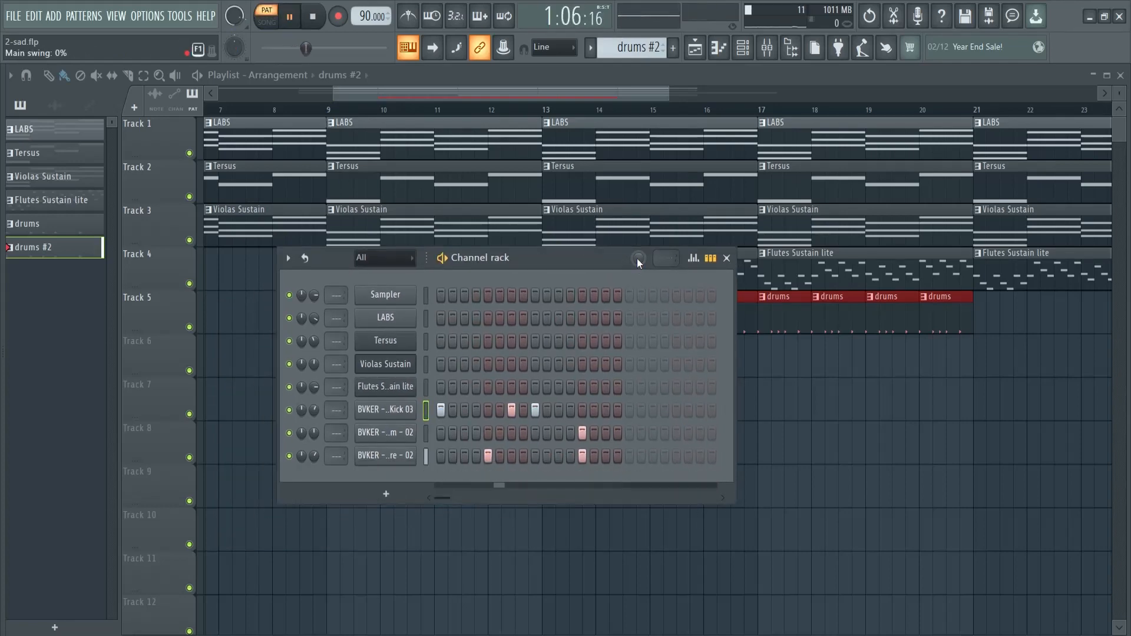
pyautogui.moveTo(589, 262); pyautogui.dragTo(623, 293)
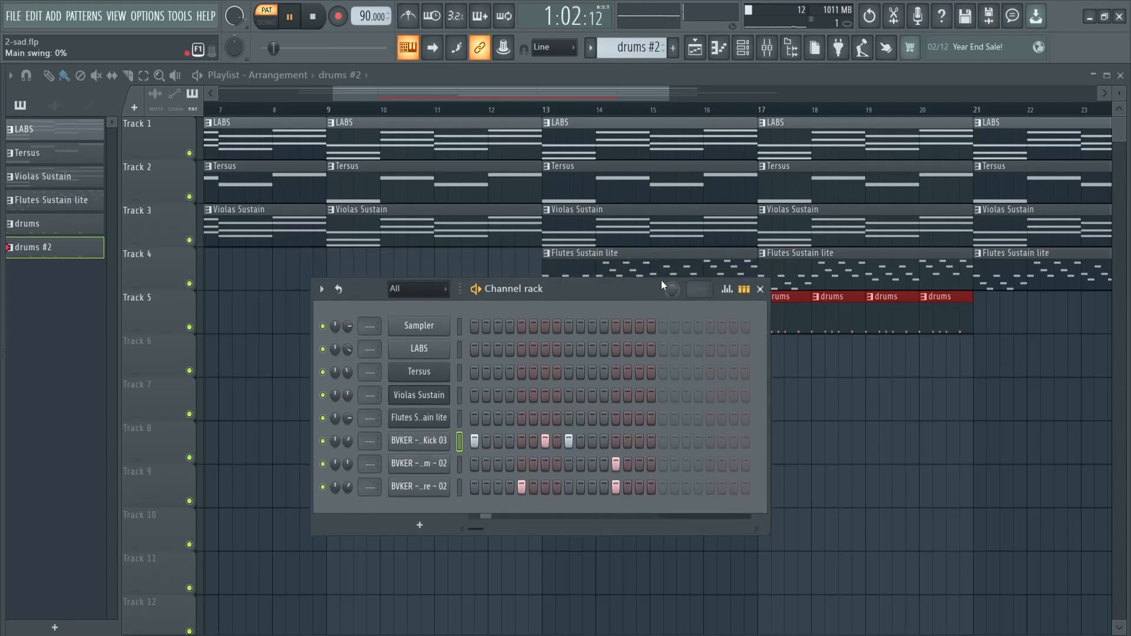
pyautogui.press('space')
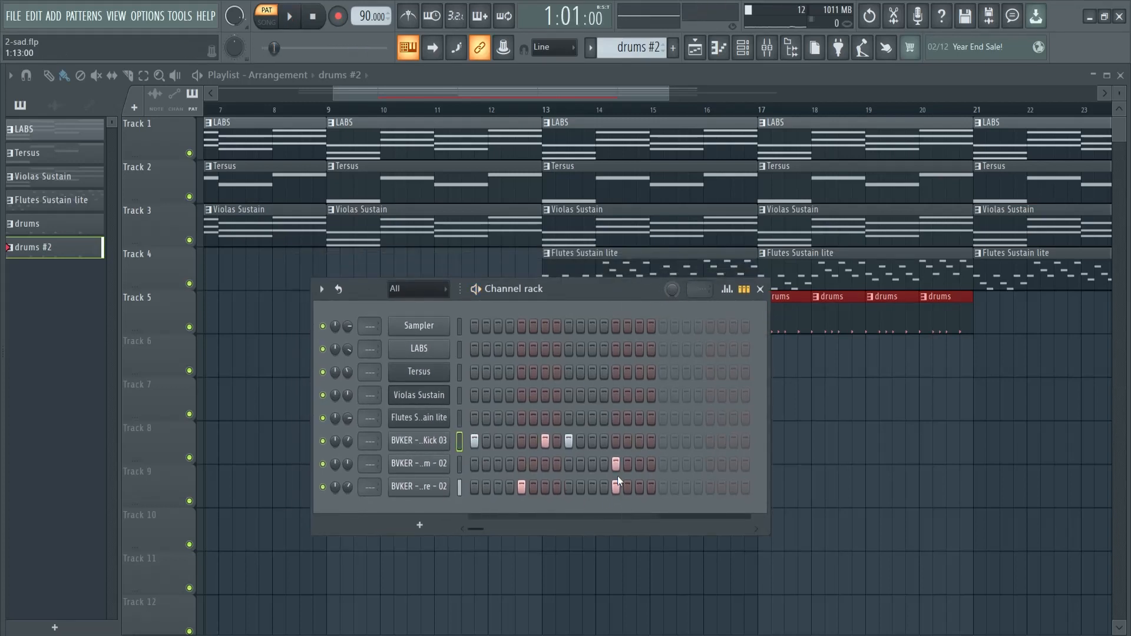
# Try a Lunar Kick 03 hit on step 14 of drums #2 while the pattern plays
pyautogui.click(628, 440)
pyautogui.press('space')
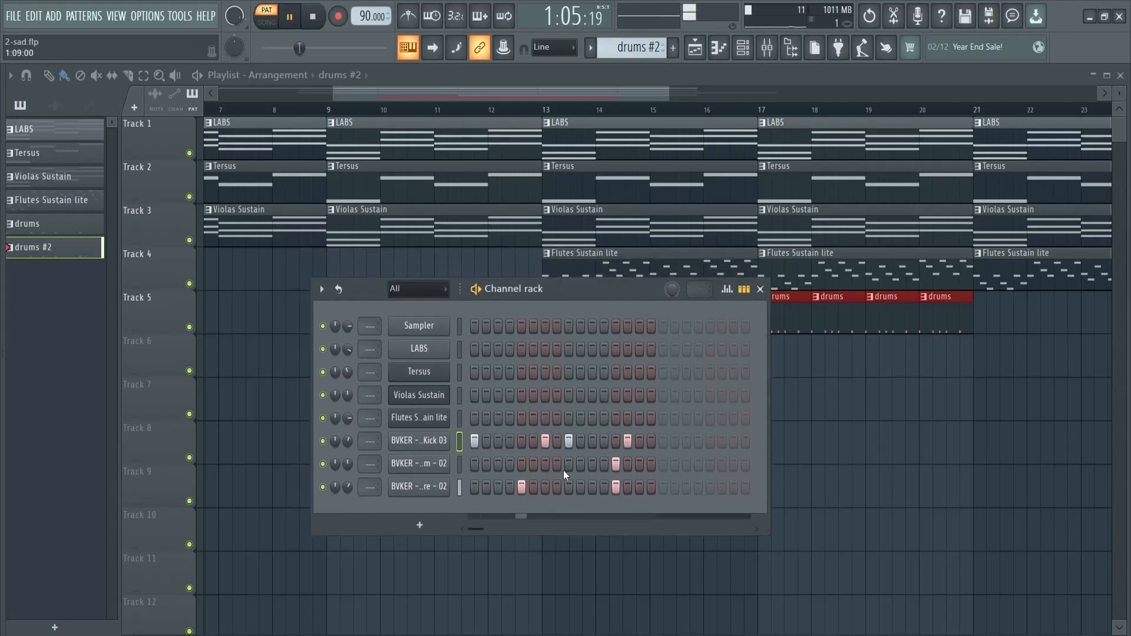
pyautogui.press('space')
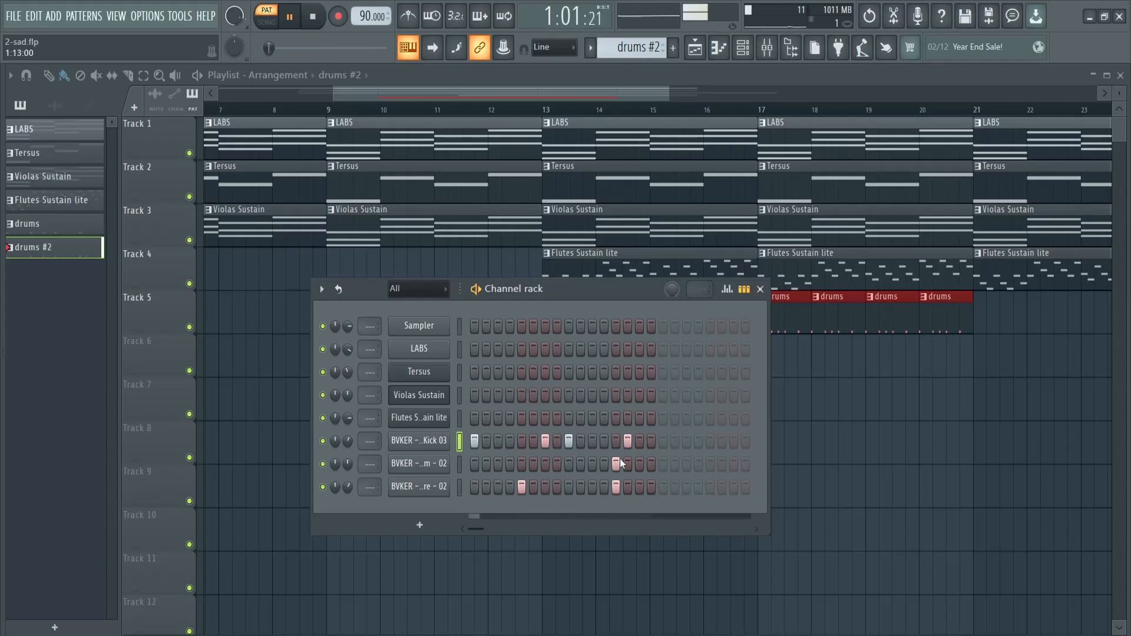
pyautogui.click(627, 440)
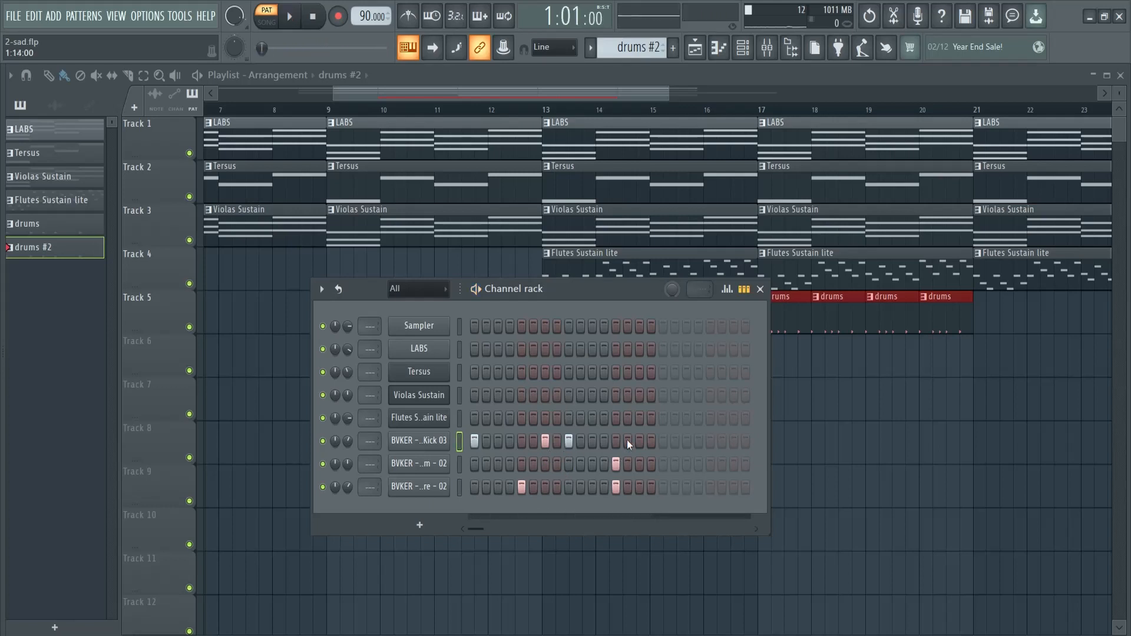
# Try a Lunar Rim - 02 hit on step 8 and a Lunar Snare - 02 hit on step 3 of drums #2
pyautogui.click(569, 464)
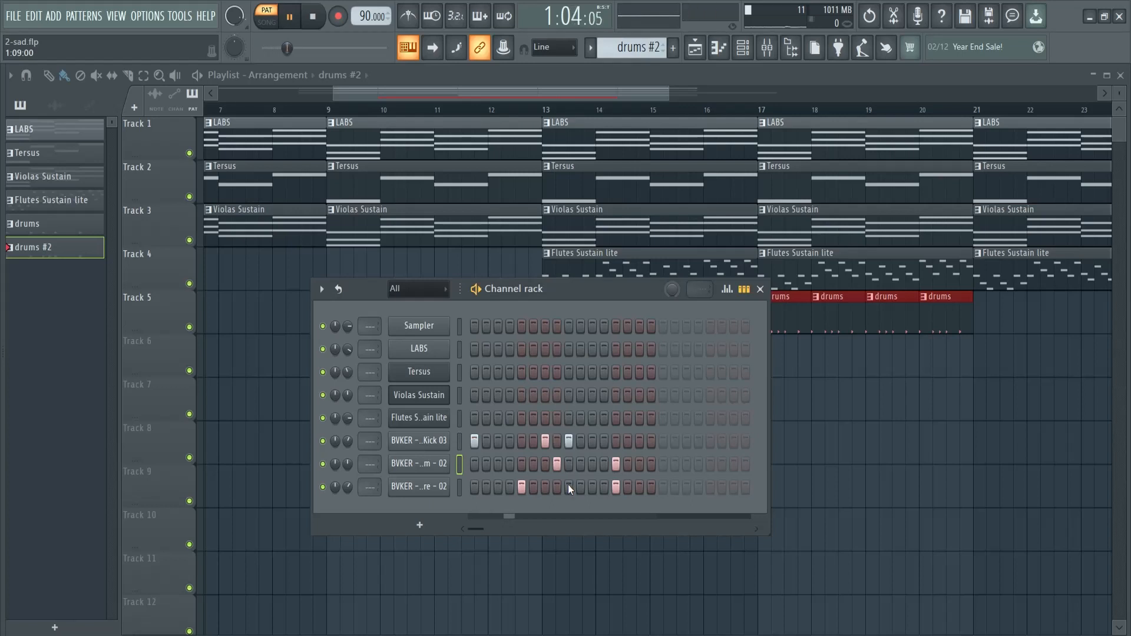
pyautogui.press('space')
pyautogui.click(498, 488)
pyautogui.press('space')
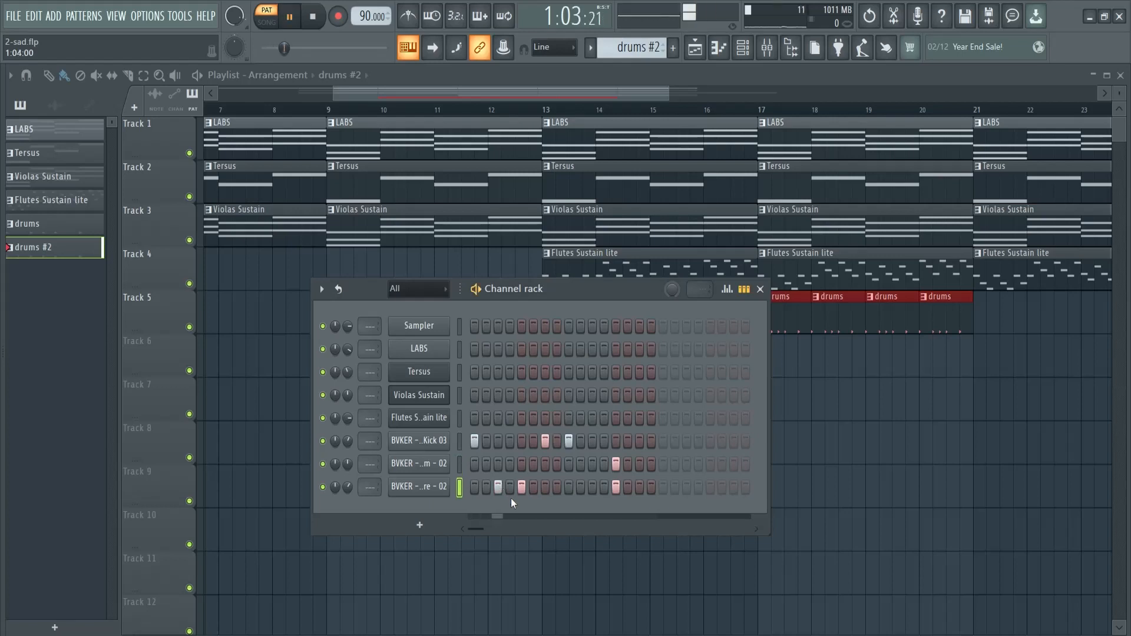
pyautogui.click(498, 488)
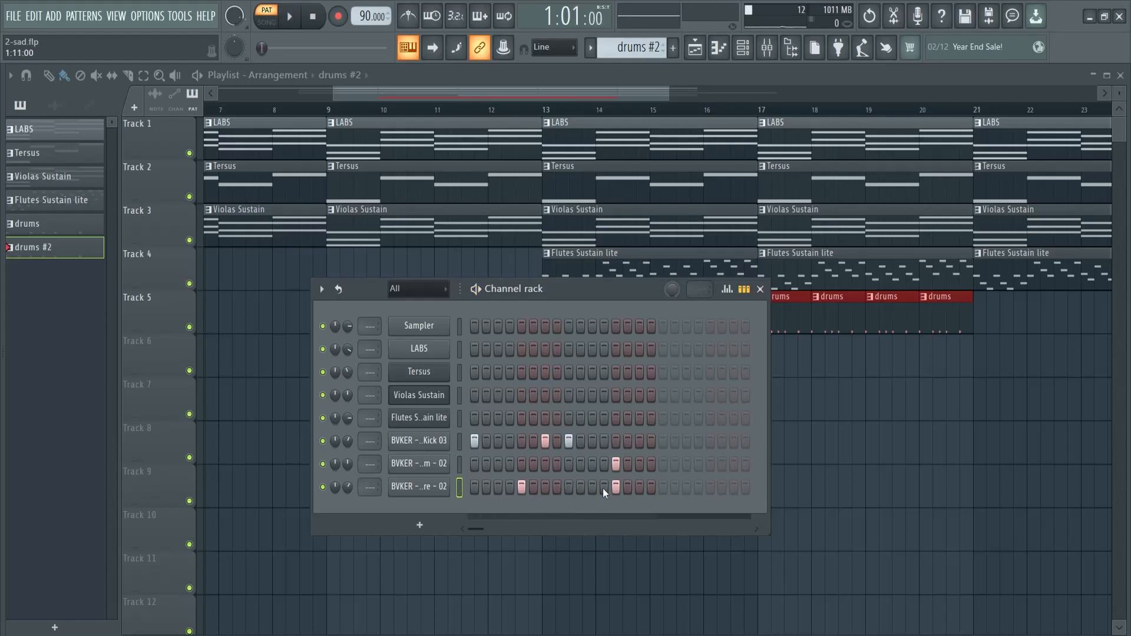
# Test a Lunar Snare - 02 hit on step 15 of drums #2 during playback and replace it with one on step 16
pyautogui.click(638, 487)
pyautogui.press('space')
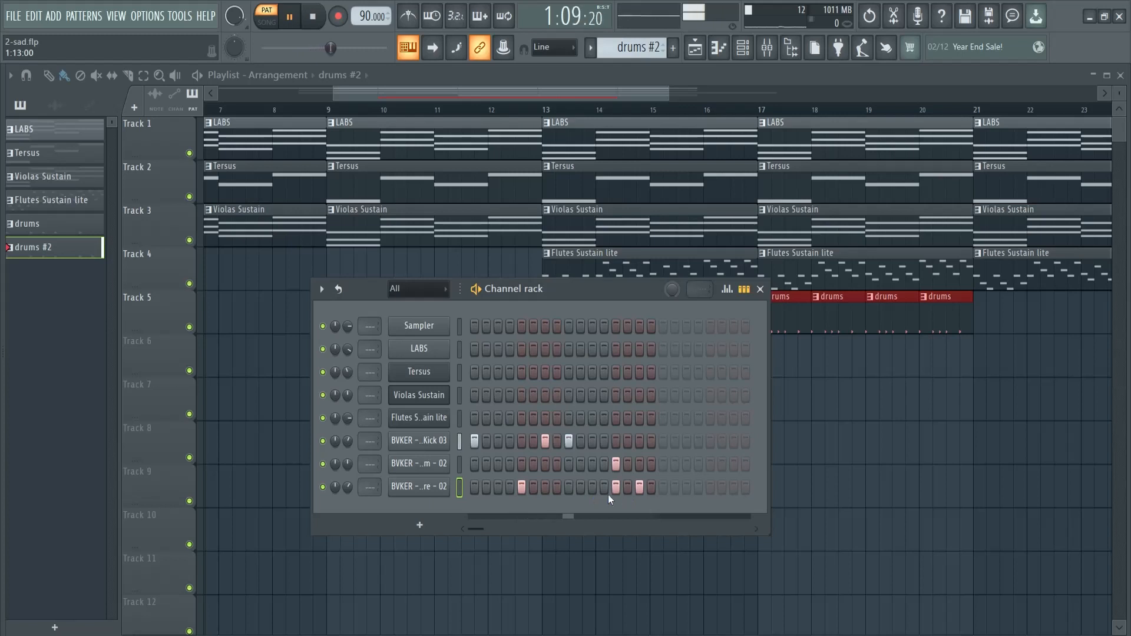
pyautogui.click(641, 487)
pyautogui.click(650, 488)
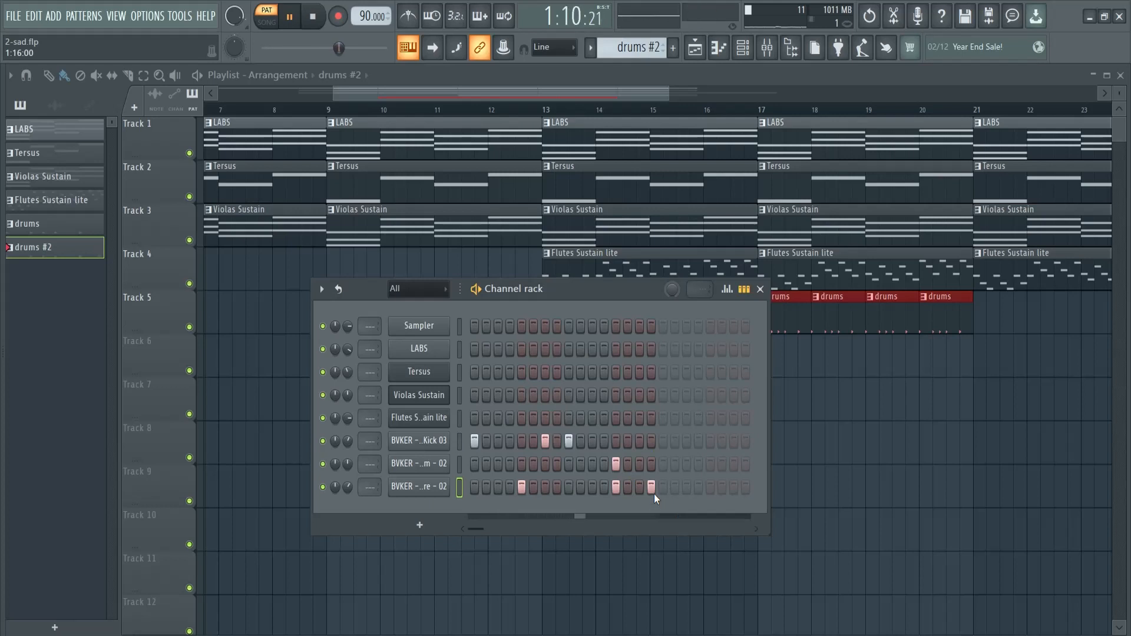
pyautogui.press('space')
pyautogui.click(760, 288)
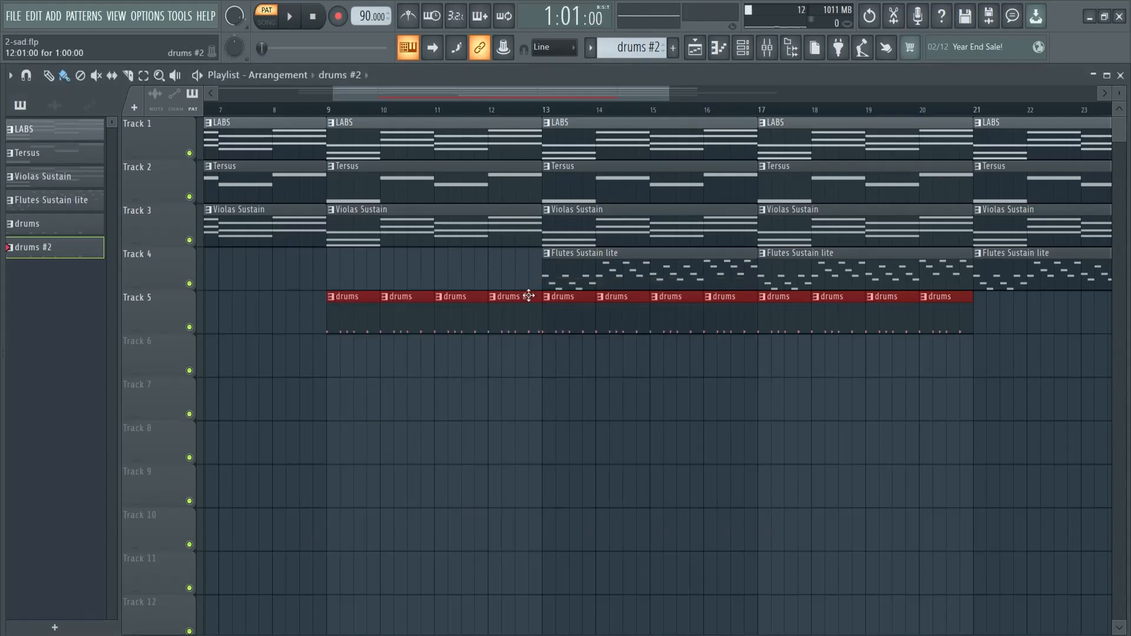
# Replace the drums clips at bars 16 and 20 on Track 5 with drums #2 clips
pyautogui.rightClick(721, 324)
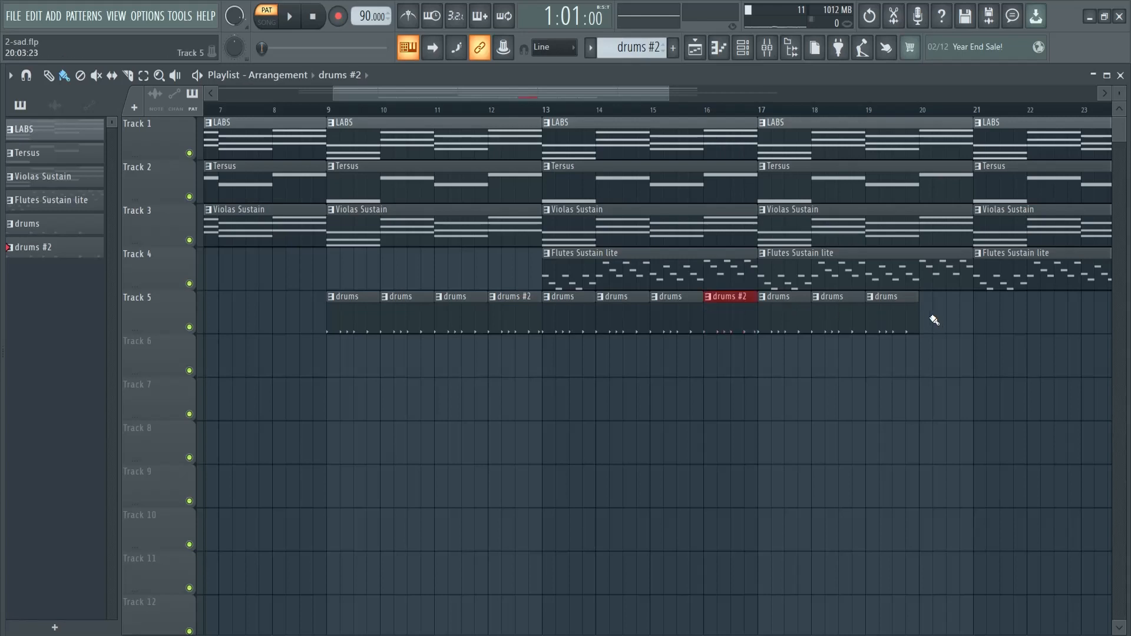
pyautogui.moveTo(668, 94); pyautogui.dragTo(957, 96)
pyautogui.moveTo(873, 95); pyautogui.dragTo(758, 95)
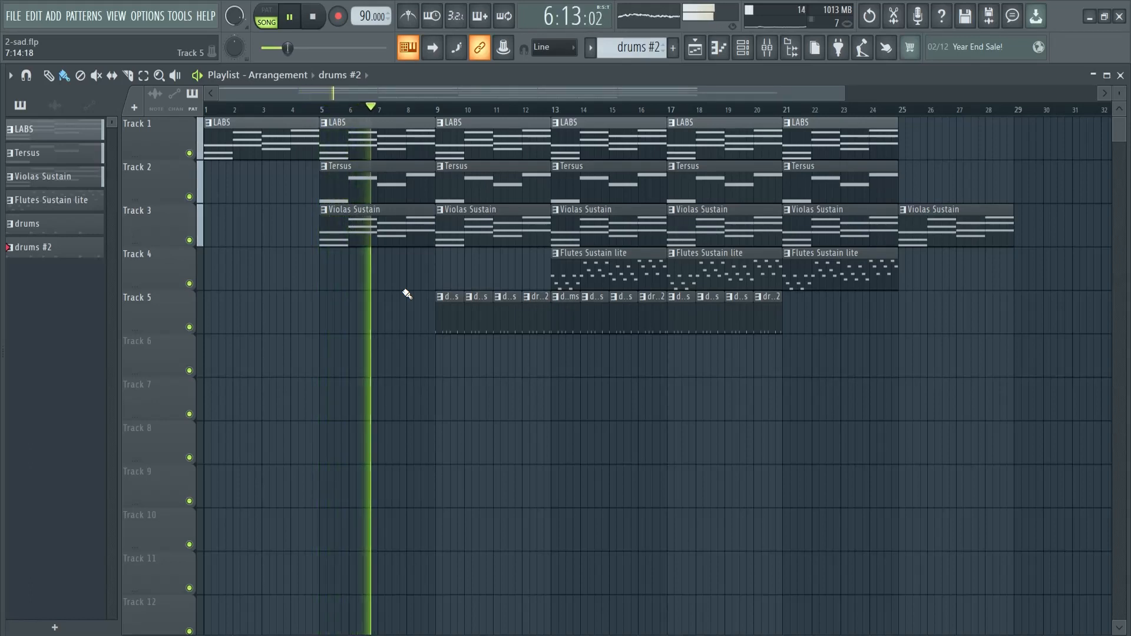
# Browse the sample library to the FX Ambiences and Atmo Pads folders while the arrangement plays, and stop playback
pyautogui.moveTo(2, 426); pyautogui.dragTo(149, 436)
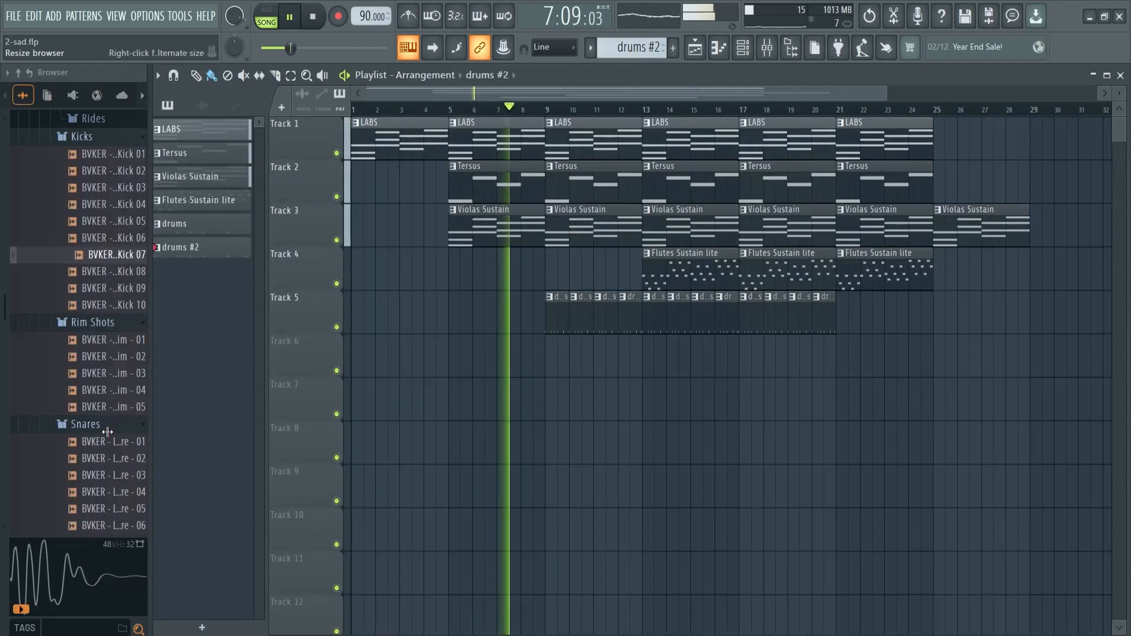
pyautogui.scroll(-8, 106, 455)
pyautogui.scroll(1, 104, 442)
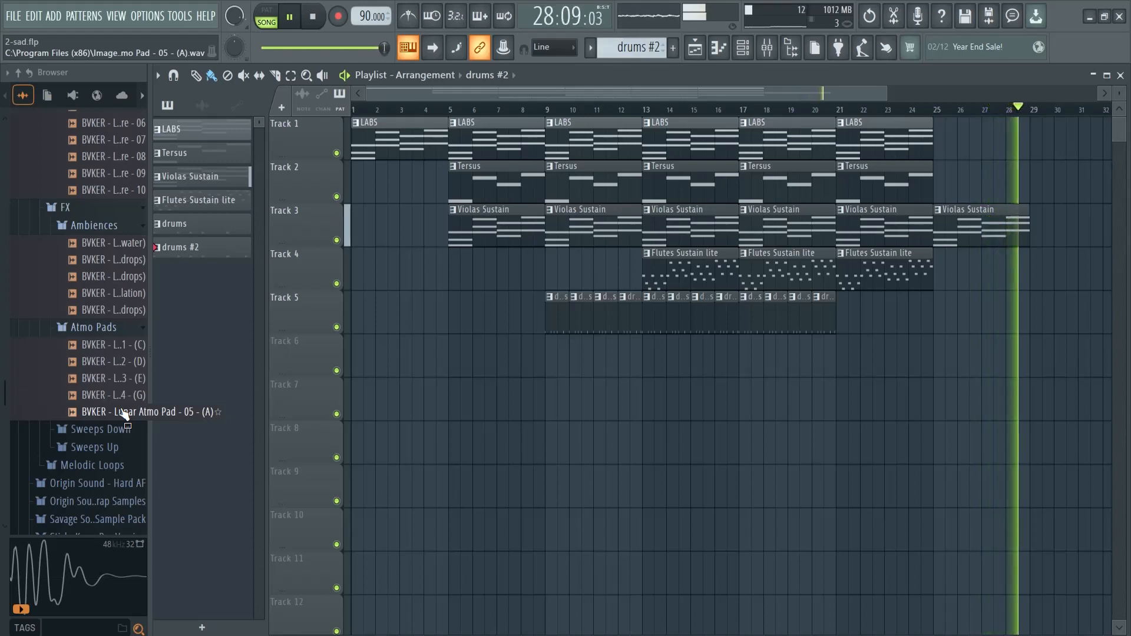
pyautogui.press('space')
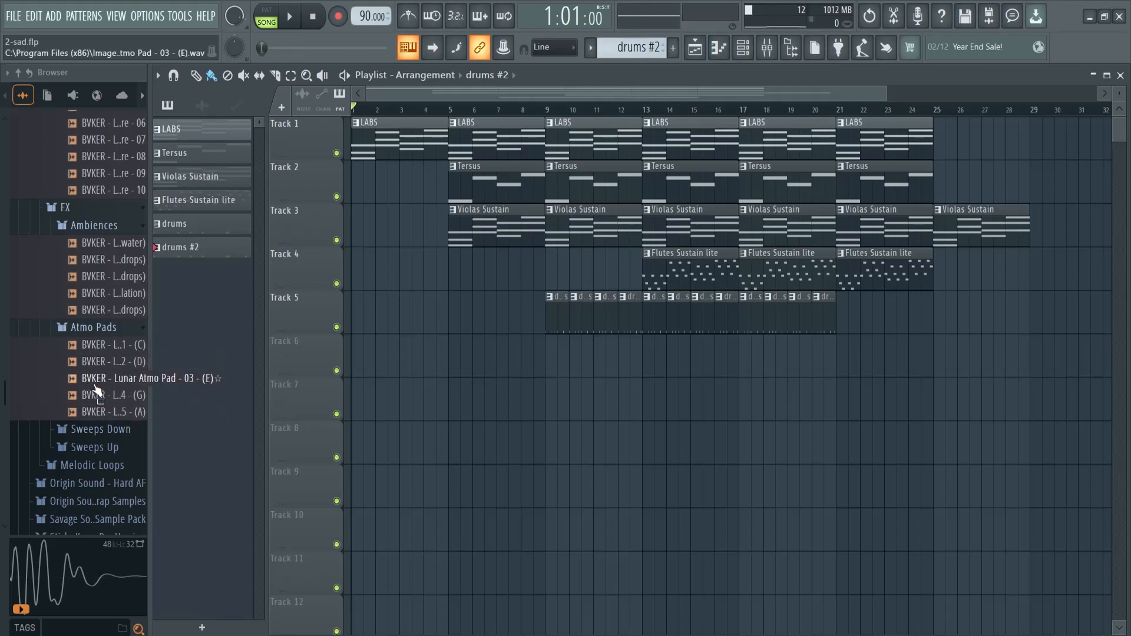
# Audition the five Lunar Atmo Pad samples in C, D, E, G and A
pyautogui.click(99, 347)
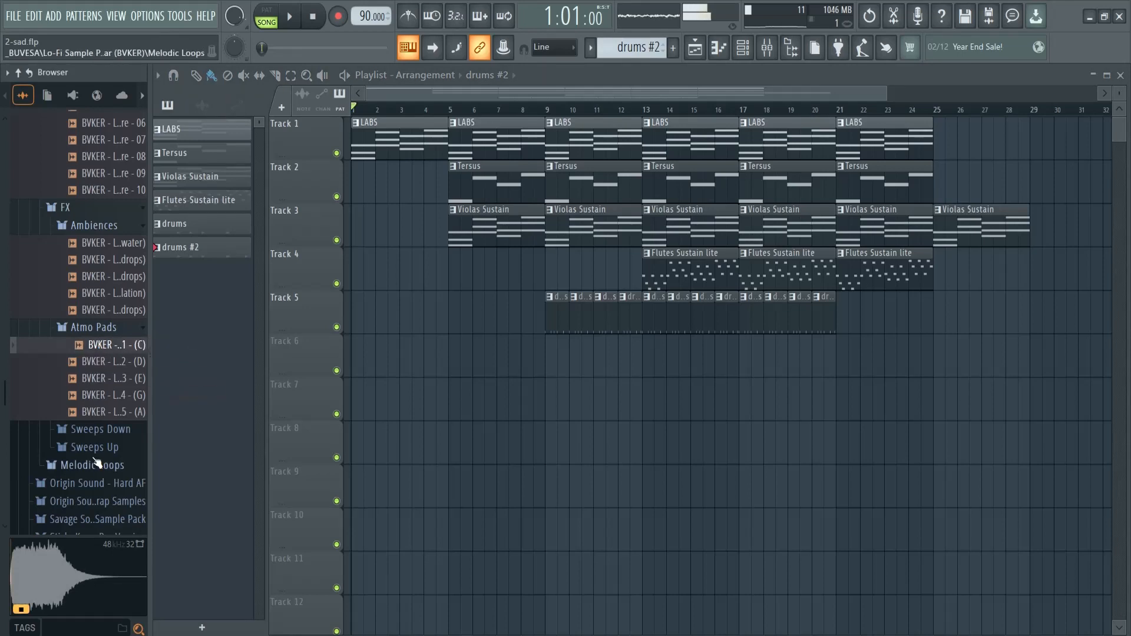
pyautogui.press('space')
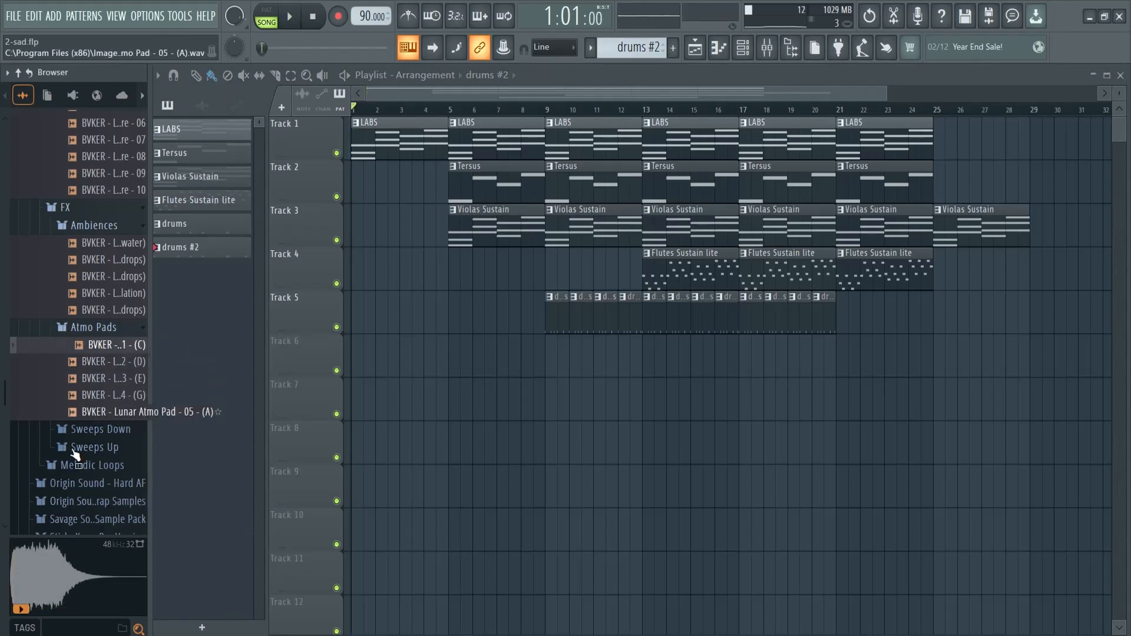
pyautogui.click(85, 362)
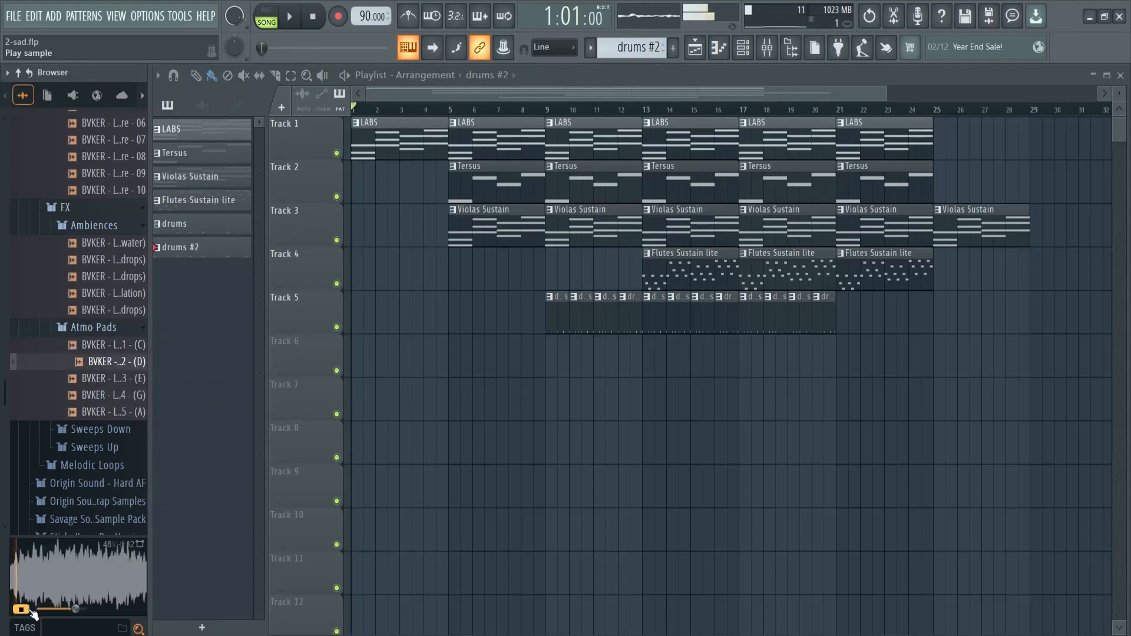
pyautogui.click(102, 379)
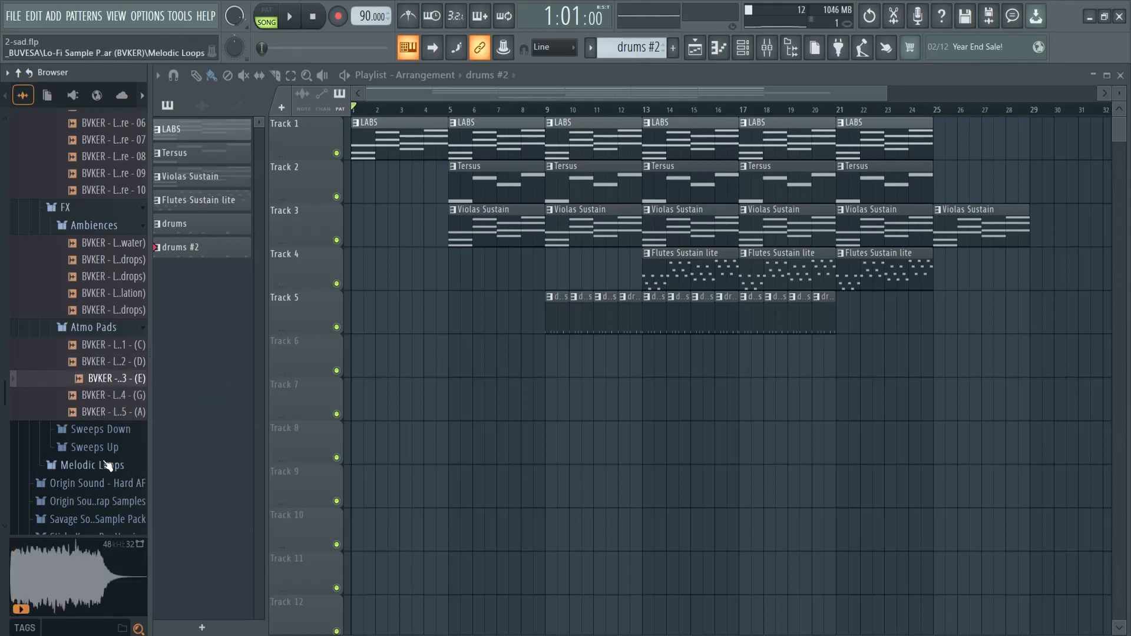
pyautogui.click(111, 395)
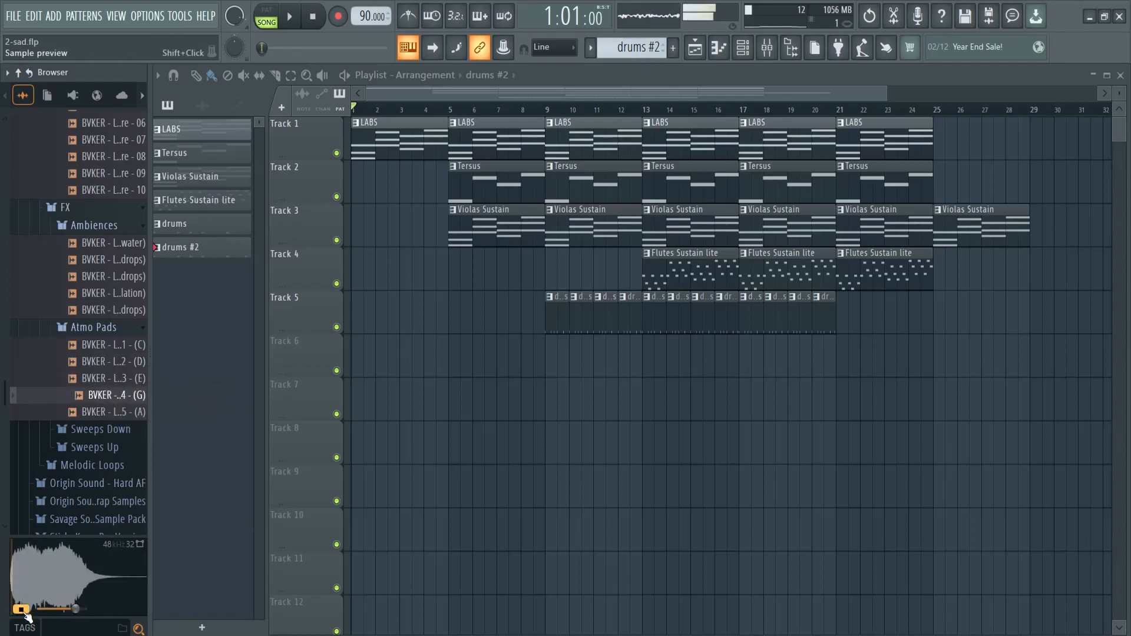
pyautogui.click(110, 413)
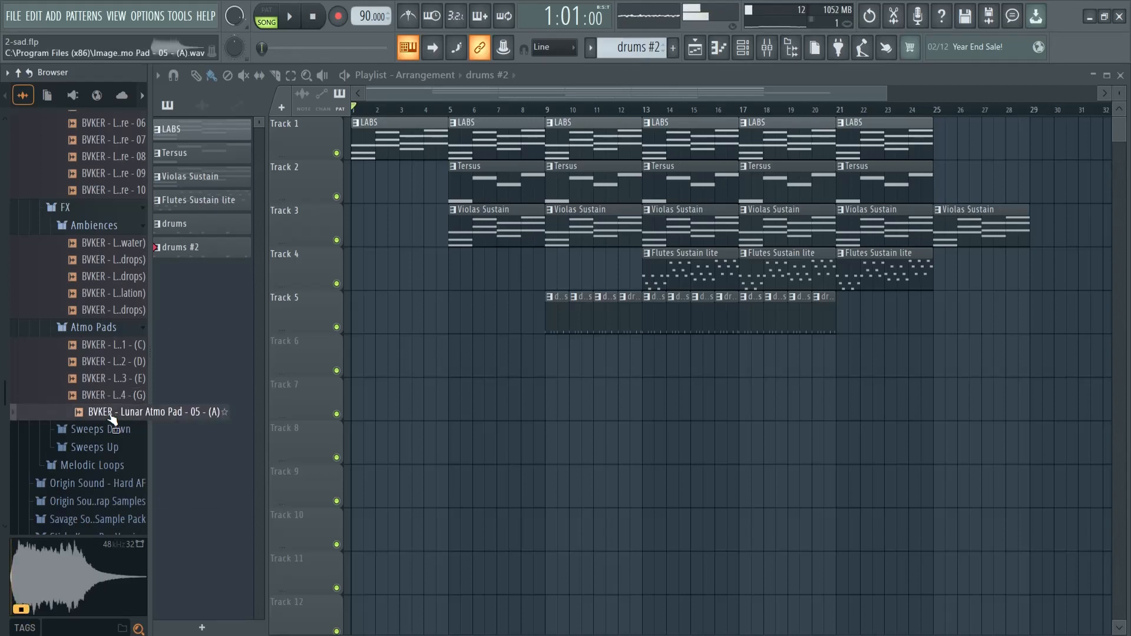
# Place the Lunar Atmo Pad - 05 - (A) sample on Track 6 just before bar 9, ending at bar 29, with a fade-in to about bar 13
pyautogui.moveTo(322, 380); pyautogui.dragTo(539, 362)
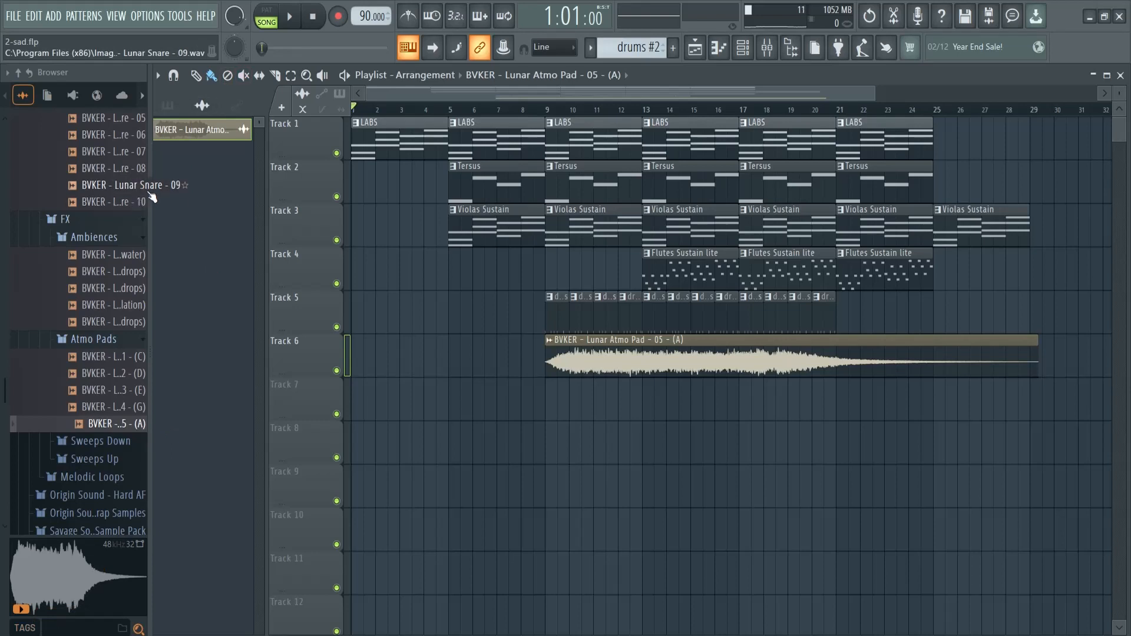
pyautogui.moveTo(77, 192); pyautogui.dragTo(41, 193)
pyautogui.moveTo(713, 351)
pyautogui.mouseDown()
pyautogui.moveTo(685, 350)
pyautogui.moveTo(699, 351)
pyautogui.mouseUp()
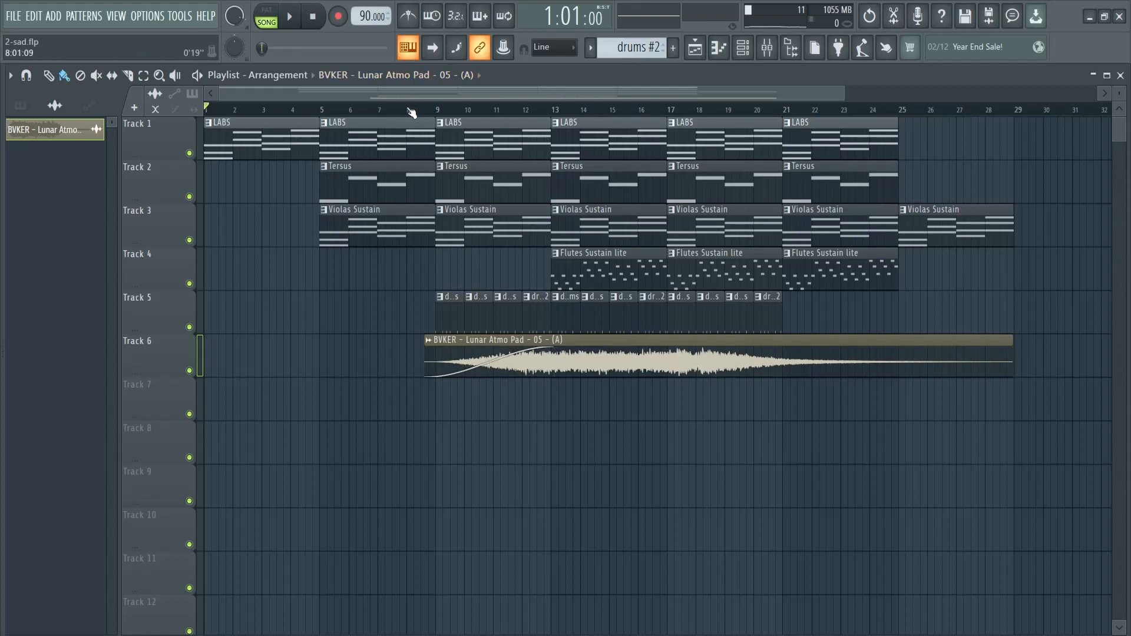
# Lower the atmo pad's channel volume to about 14% while the arrangement plays, recheck it from bar 22, and stop playback
pyautogui.press('space')
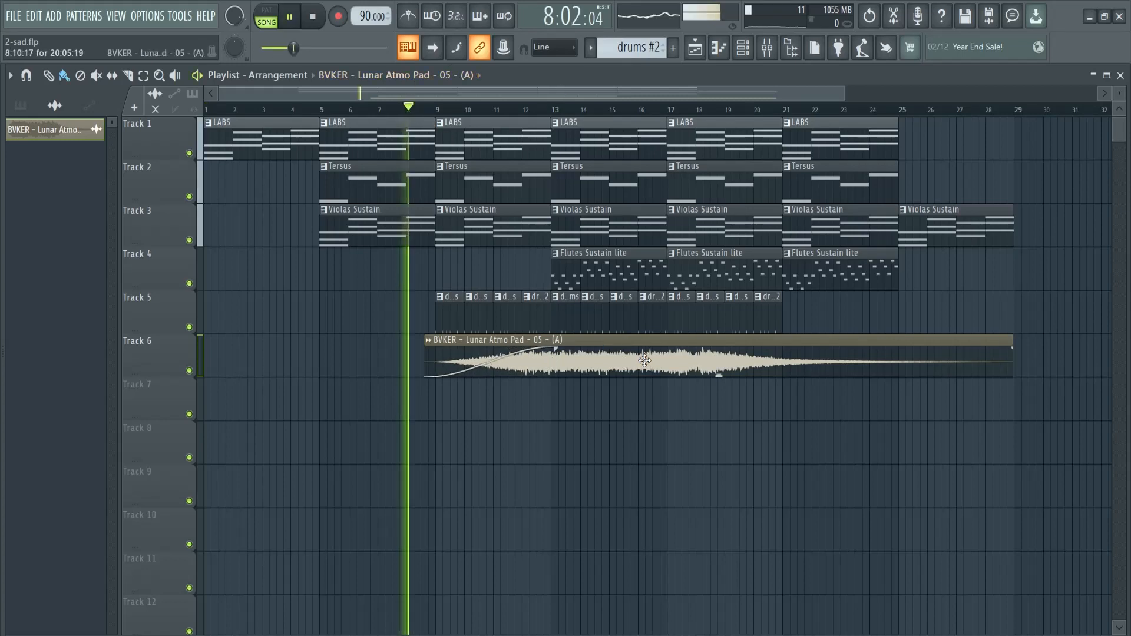
pyautogui.doubleClick(579, 363)
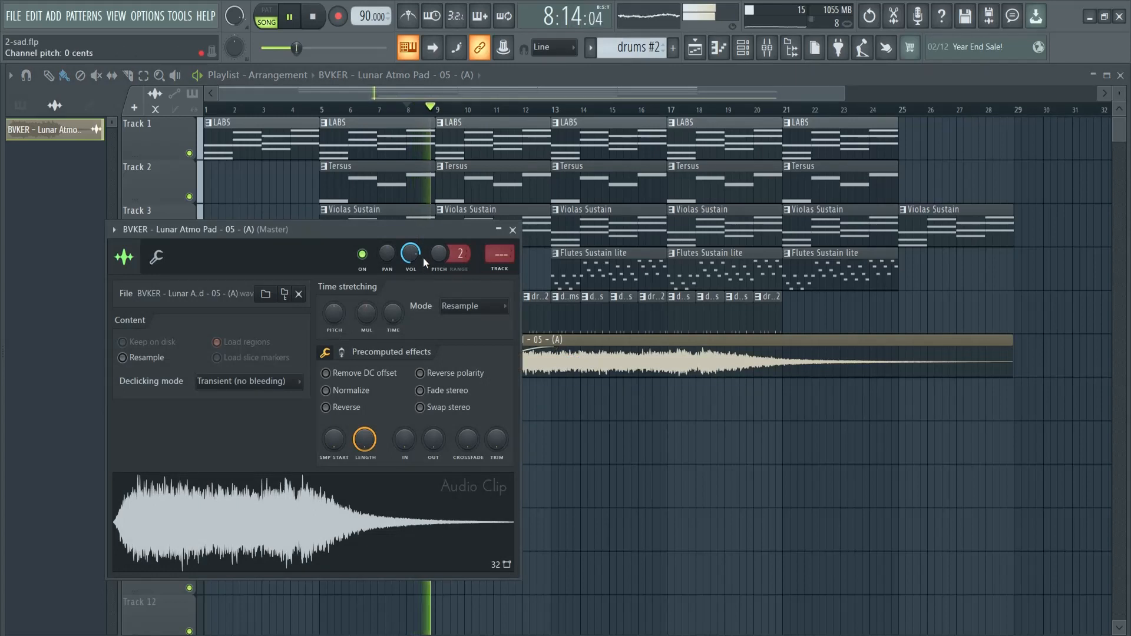
pyautogui.moveTo(416, 231); pyautogui.dragTo(291, 221)
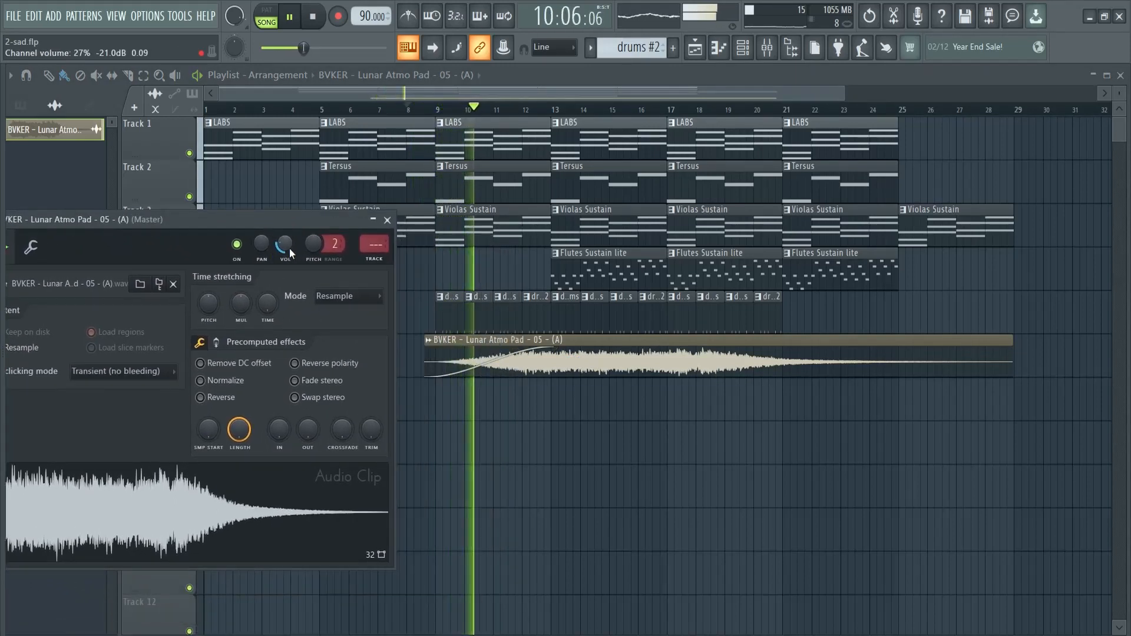
pyautogui.moveTo(285, 250); pyautogui.dragTo(285, 269)
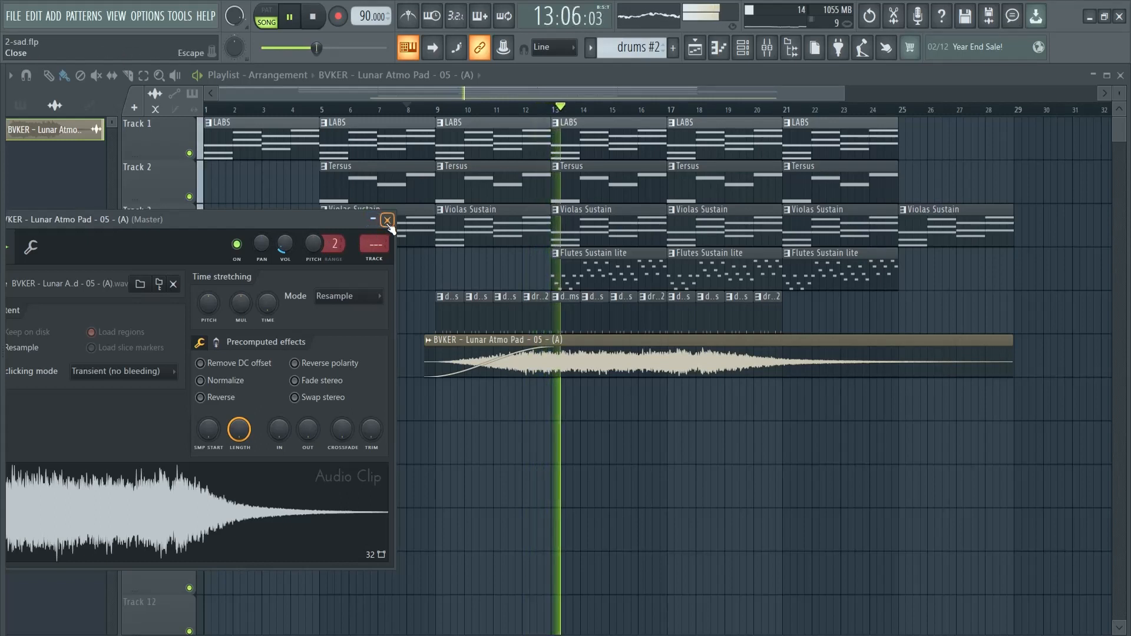
pyautogui.scroll(10, 288, 249)
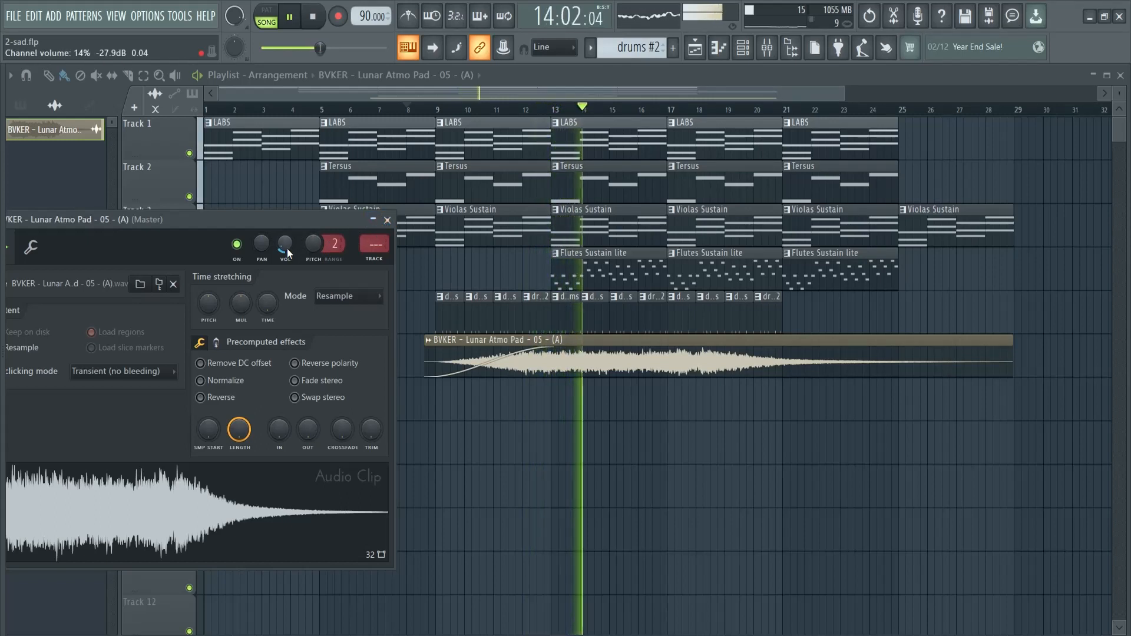
pyautogui.scroll(-10, 283, 245)
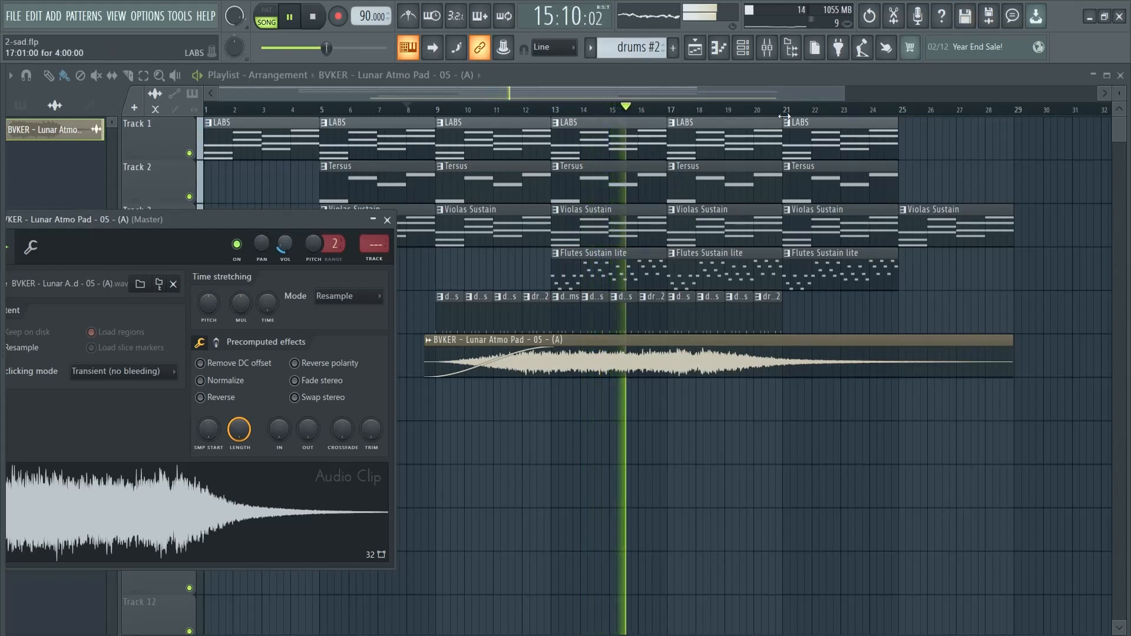
pyautogui.click(812, 113)
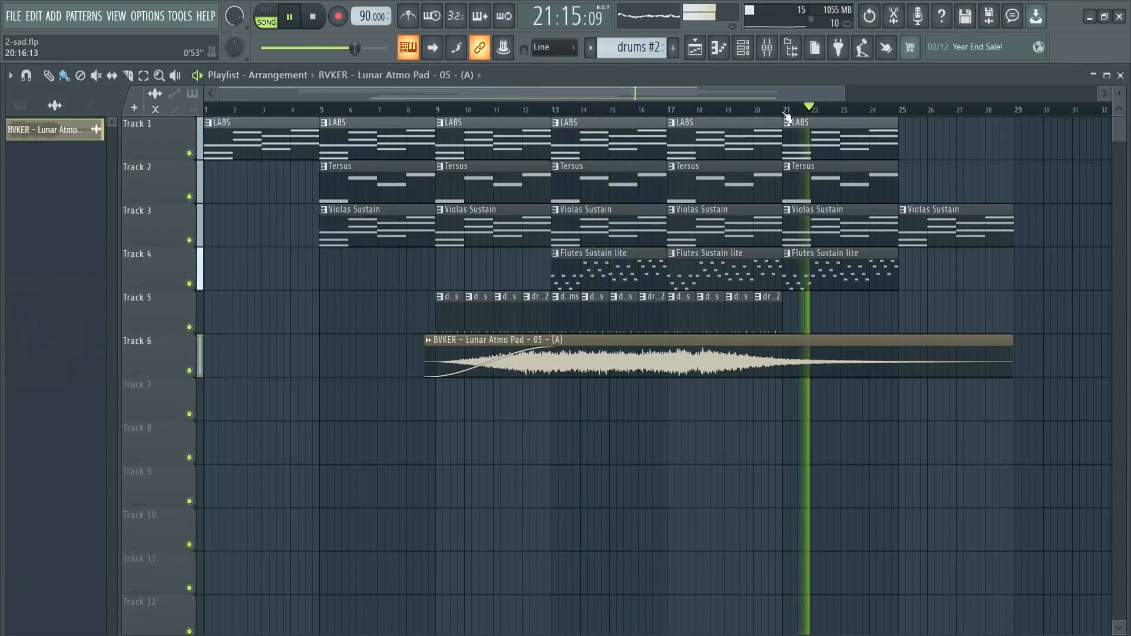
pyautogui.doubleClick(732, 361)
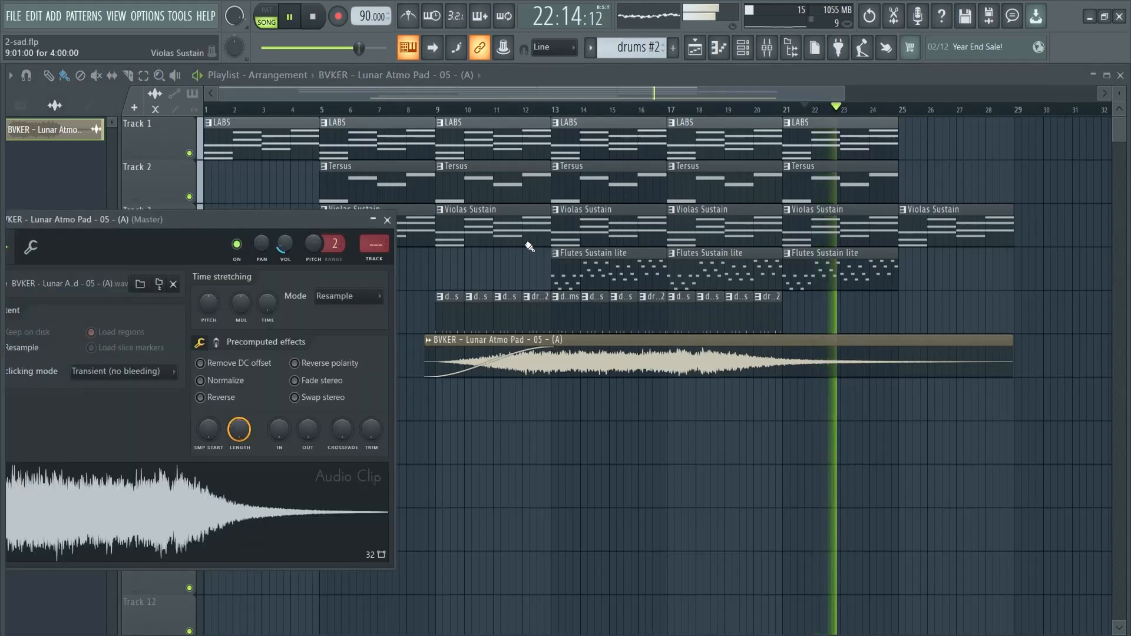
pyautogui.click(389, 221)
pyautogui.press('space')
# Give the pad clip a long fade-out and duplicate it on Track 6 from about bar 14 to bar 29, fading out from about bar 26
pyautogui.keyDown('ctrl'); pyautogui.moveTo(738, 364); pyautogui.dragTo(457, 354); pyautogui.keyUp('ctrl')
pyautogui.hotkey('ctrl', 'b')
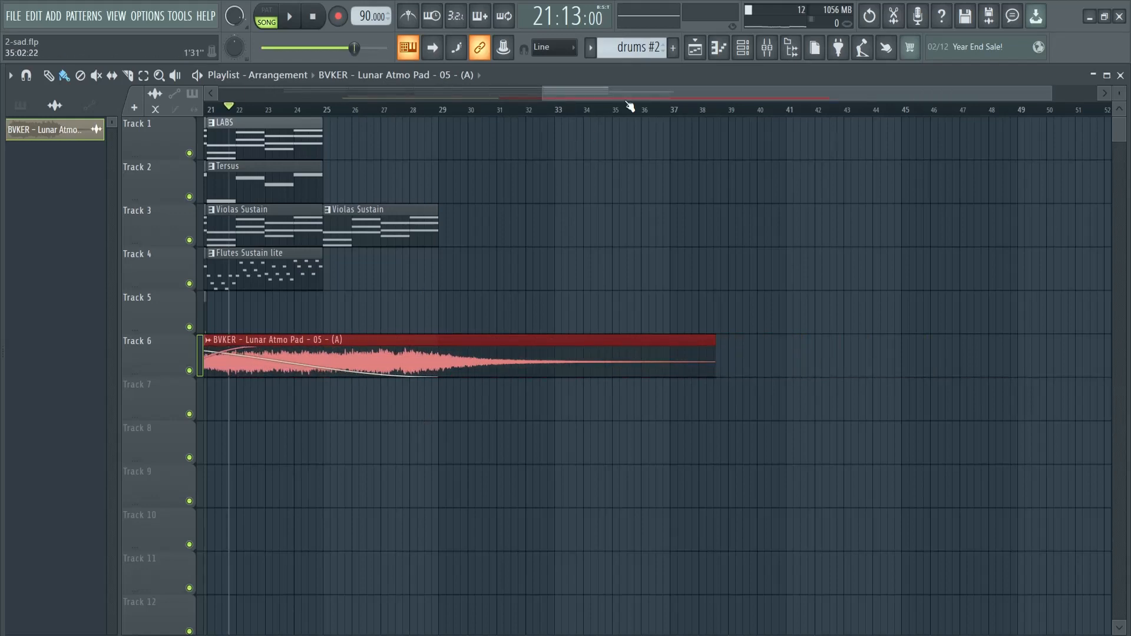
pyautogui.moveTo(628, 96); pyautogui.dragTo(410, 98)
pyautogui.moveTo(847, 359); pyautogui.dragTo(729, 361)
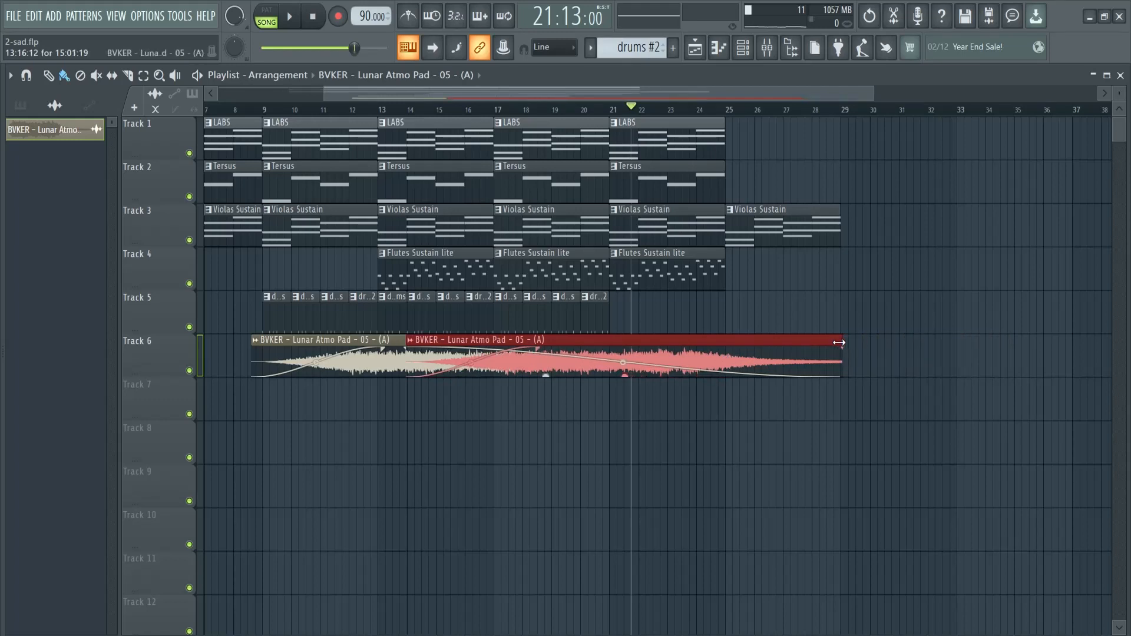
pyautogui.moveTo(839, 342); pyautogui.dragTo(894, 356)
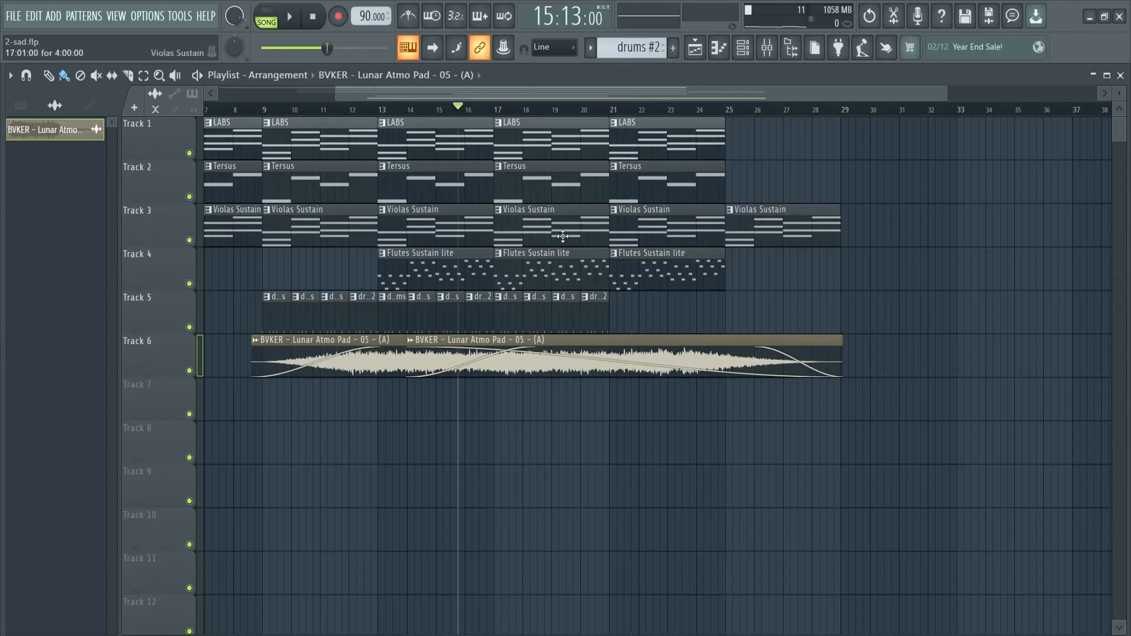
# Extend the second pad clip's fade-in to about bar 22 during playback, and stop playback
pyautogui.press('space')
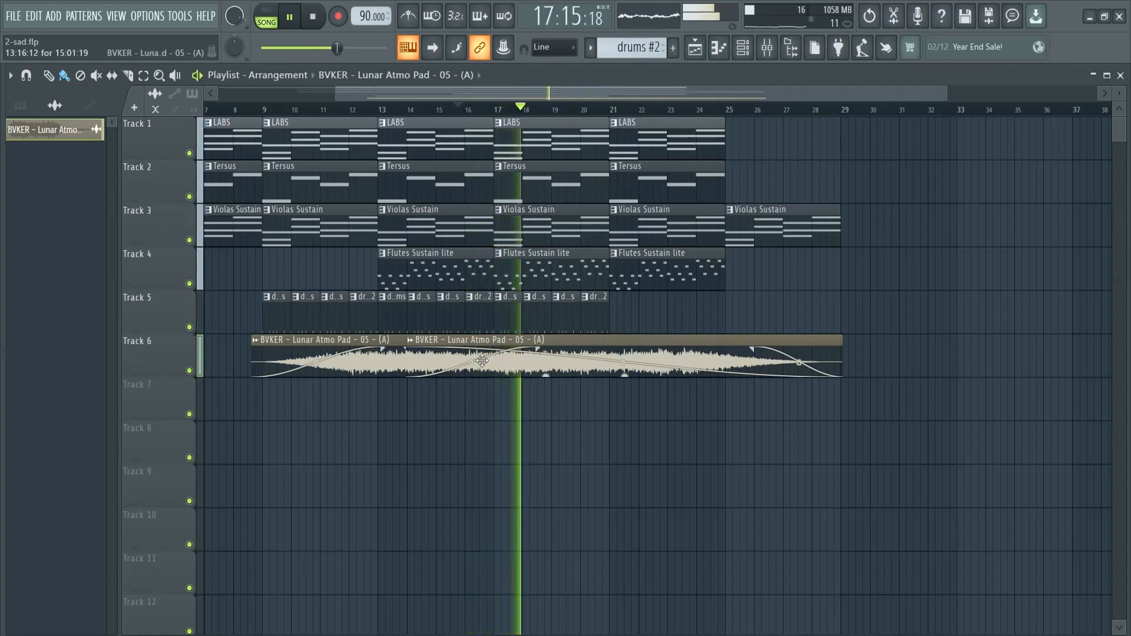
pyautogui.moveTo(537, 349); pyautogui.dragTo(640, 357)
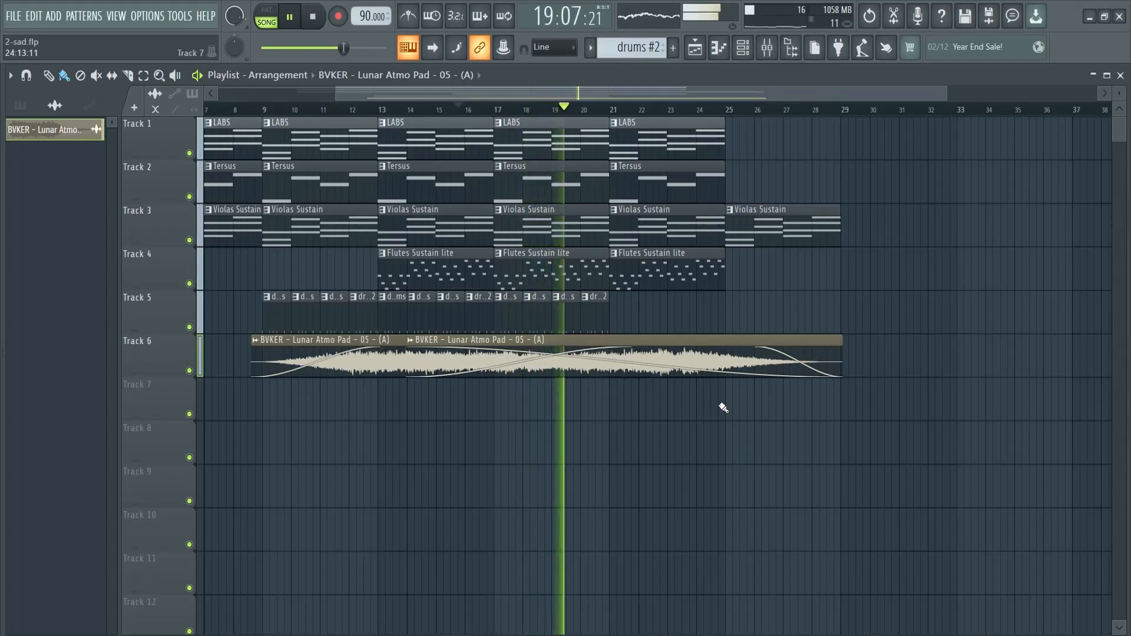
pyautogui.press('space')
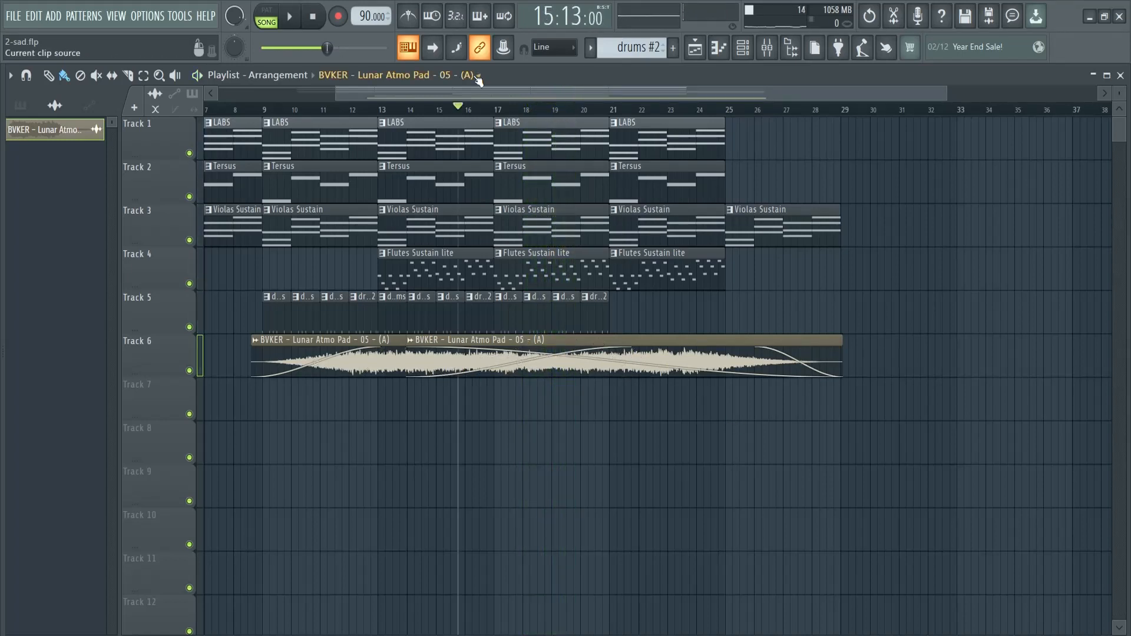
# Play through the arrangement and shorten the second pad clip's fade-out to start between bars 27 and 28
pyautogui.hscroll(-4, 464, 91)
pyautogui.moveTo(828, 90); pyautogui.dragTo(959, 90)
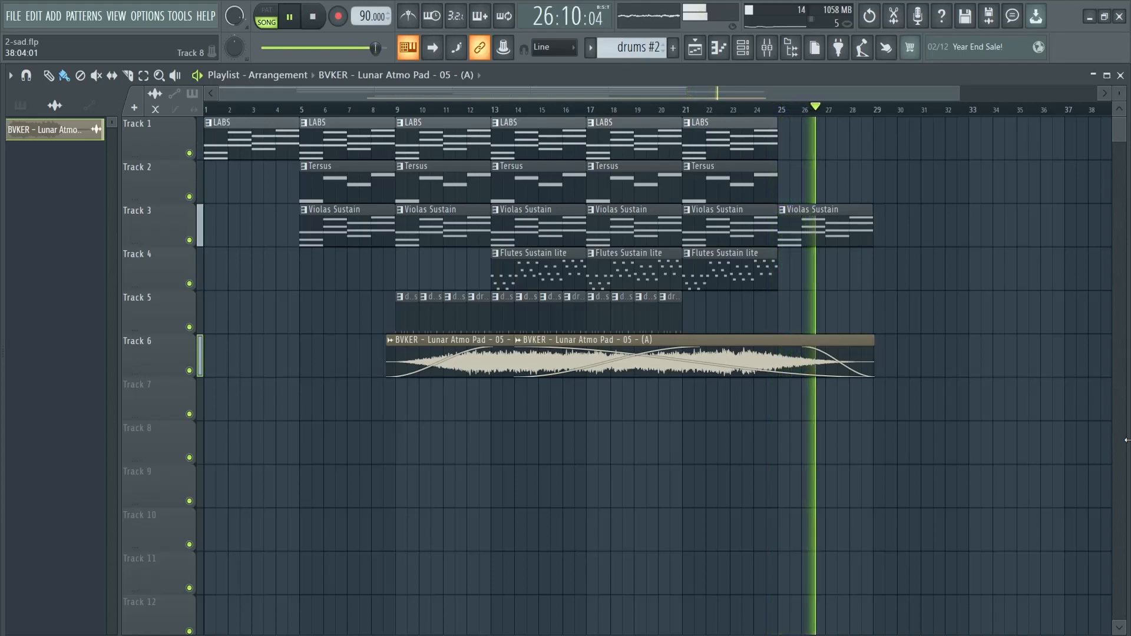
pyautogui.moveTo(821, 351); pyautogui.dragTo(841, 352)
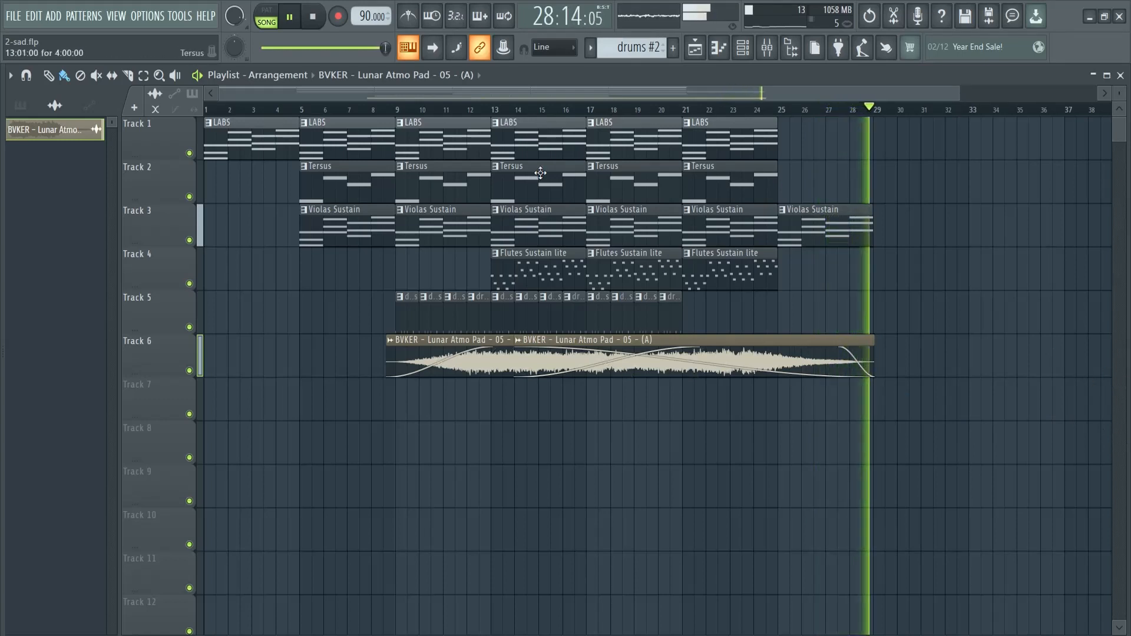
pyautogui.press('space')
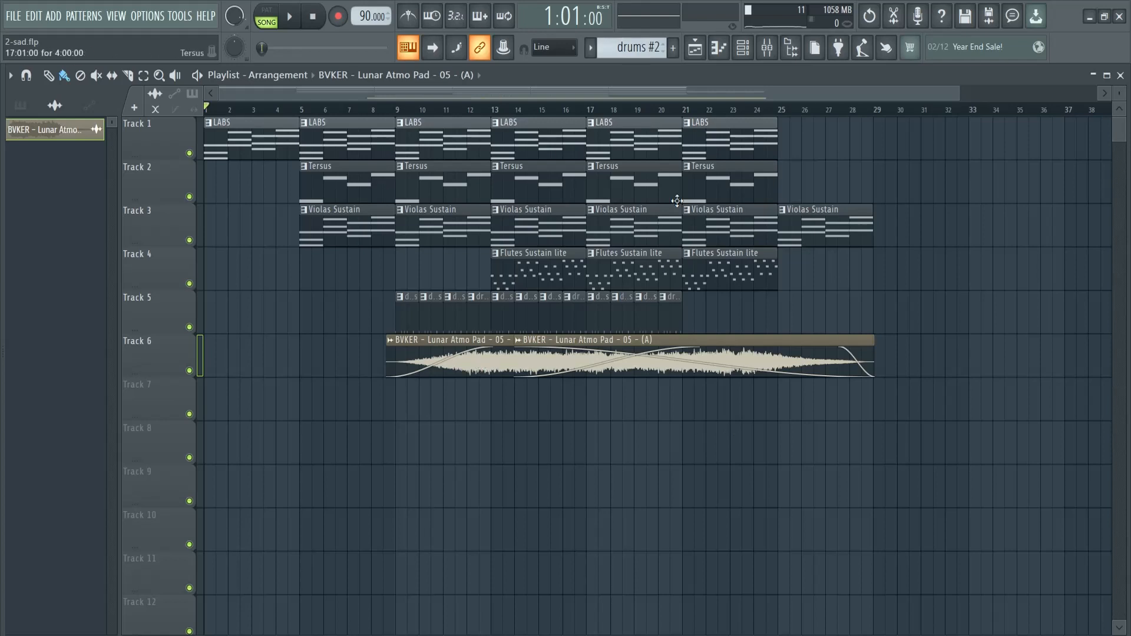
pyautogui.moveTo(960, 91); pyautogui.dragTo(901, 91)
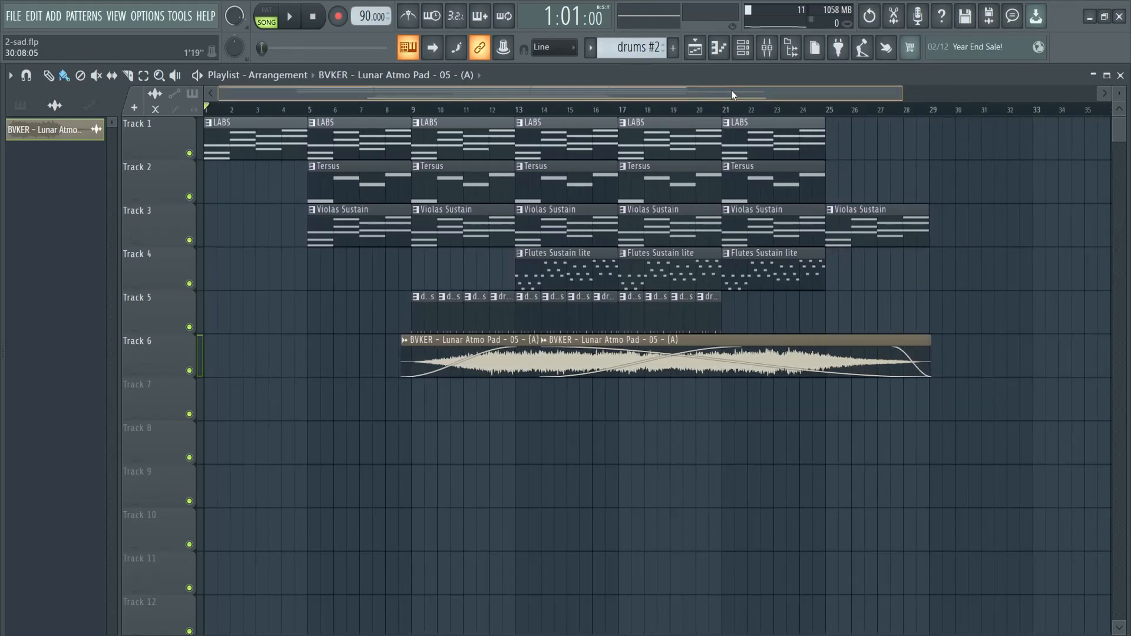